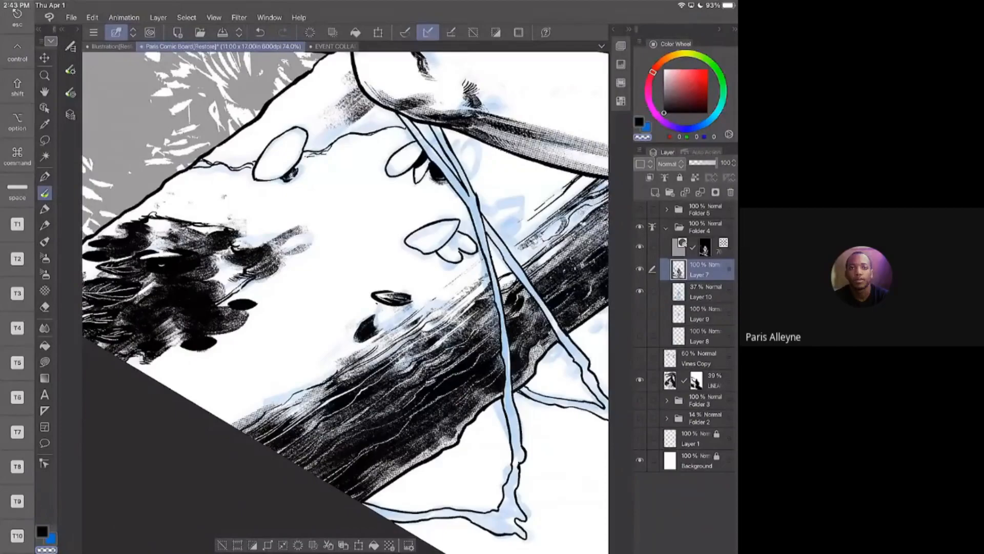
# - Ink pen lines on the small dark leaf cluster just above the log's textured bark
pyautogui.press('p')
pyautogui.press('c')
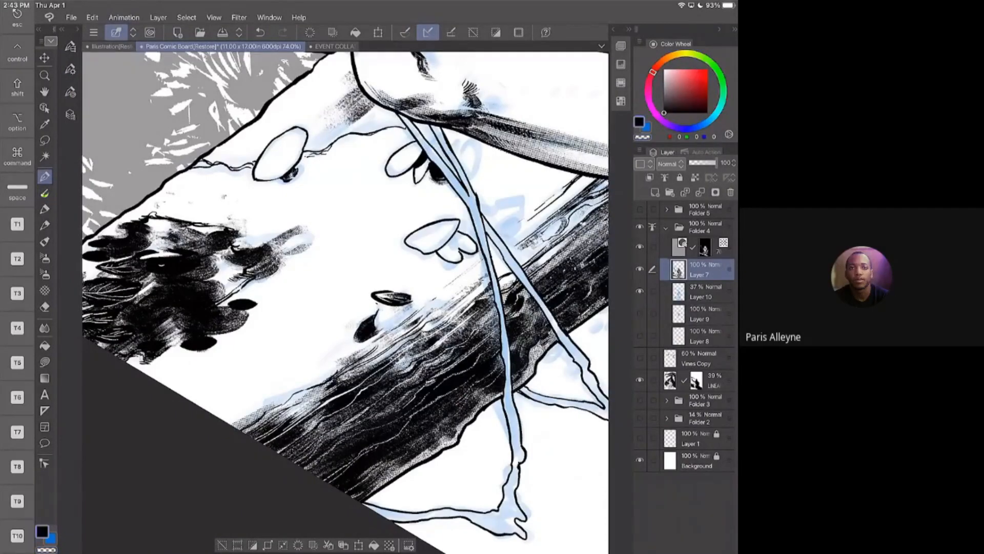
pyautogui.moveTo(376, 327)
pyautogui.mouseDown()
pyautogui.moveTo(410, 306)
pyautogui.moveTo(373, 314)
pyautogui.mouseUp()
pyautogui.moveTo(418, 146); pyautogui.dragTo(368, 246)
pyautogui.scroll(-1, 369, 248)
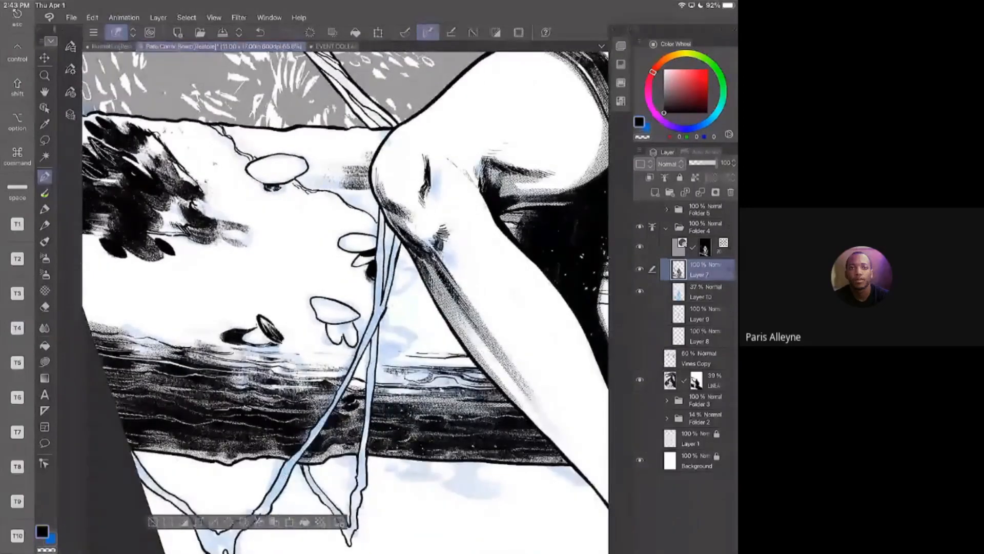
pyautogui.click(153, 521)
pyautogui.click(45, 157)
pyautogui.click(277, 170)
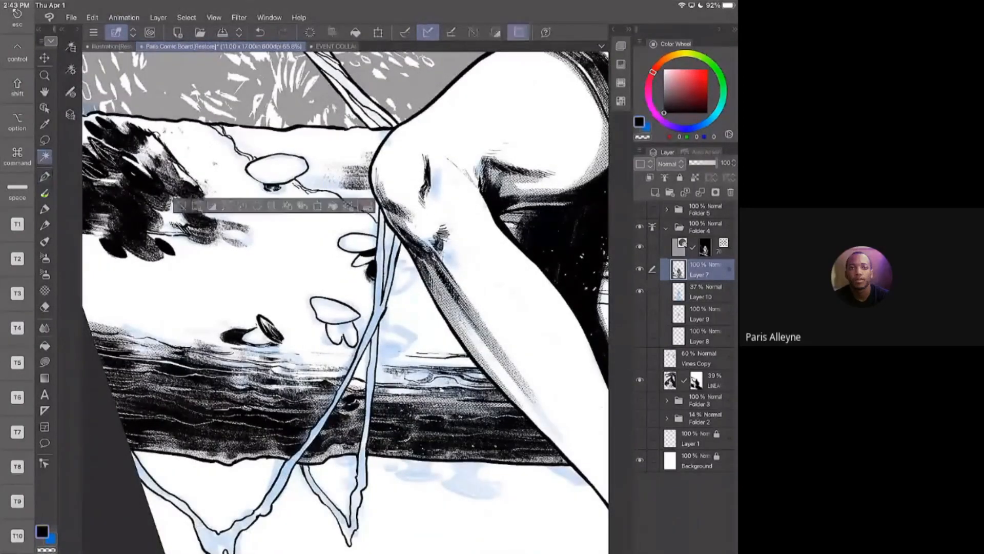
pyautogui.click(182, 205)
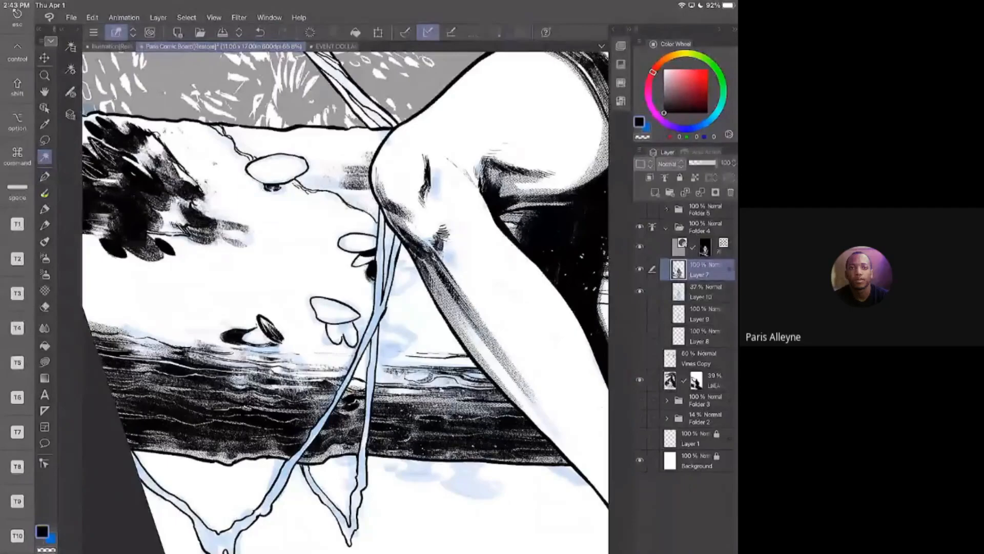
# - Select the insides of the outlined leaves on the log beside the knee with Auto select, and hide the selection border
pyautogui.click(652, 227)
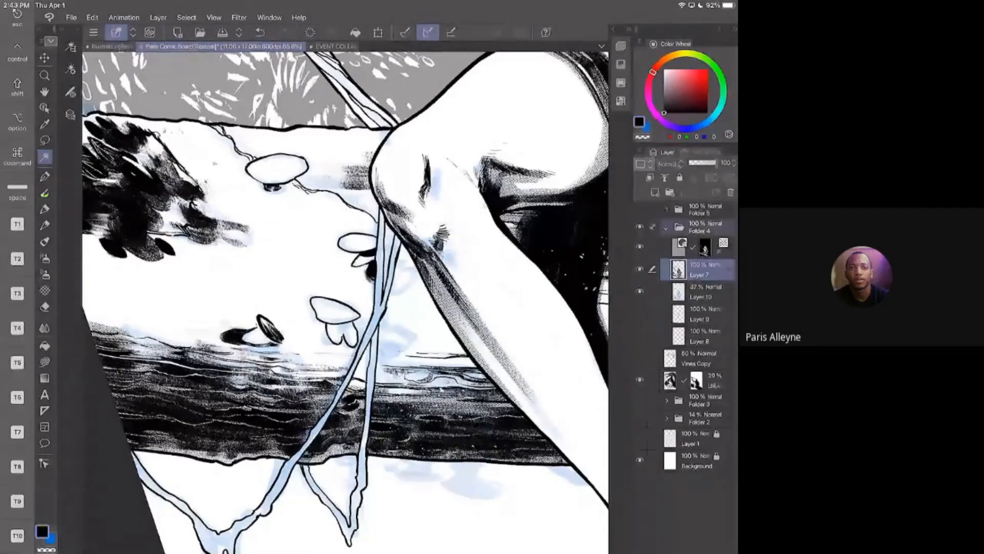
pyautogui.click(652, 227)
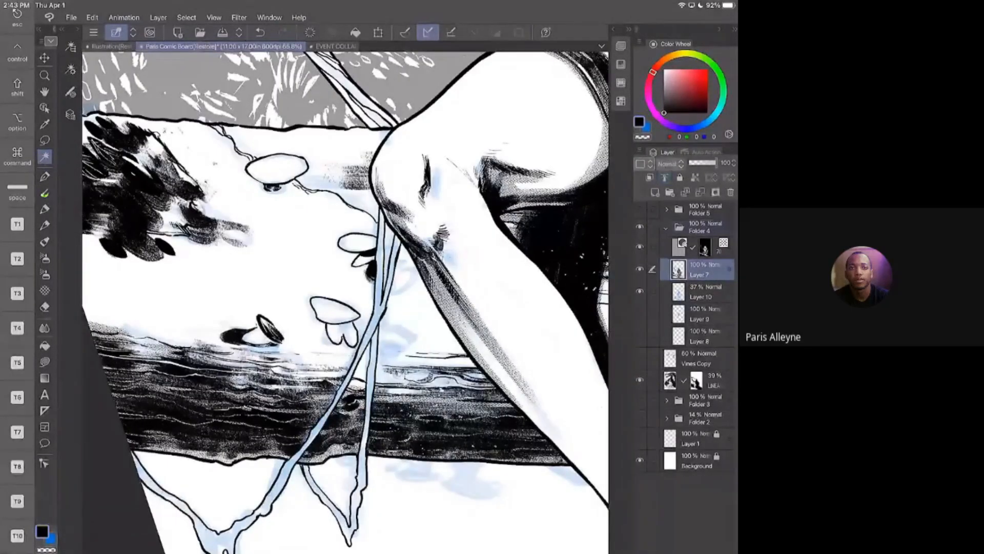
pyautogui.scroll(-1, 346, 302)
pyautogui.click(275, 165)
pyautogui.click(354, 237)
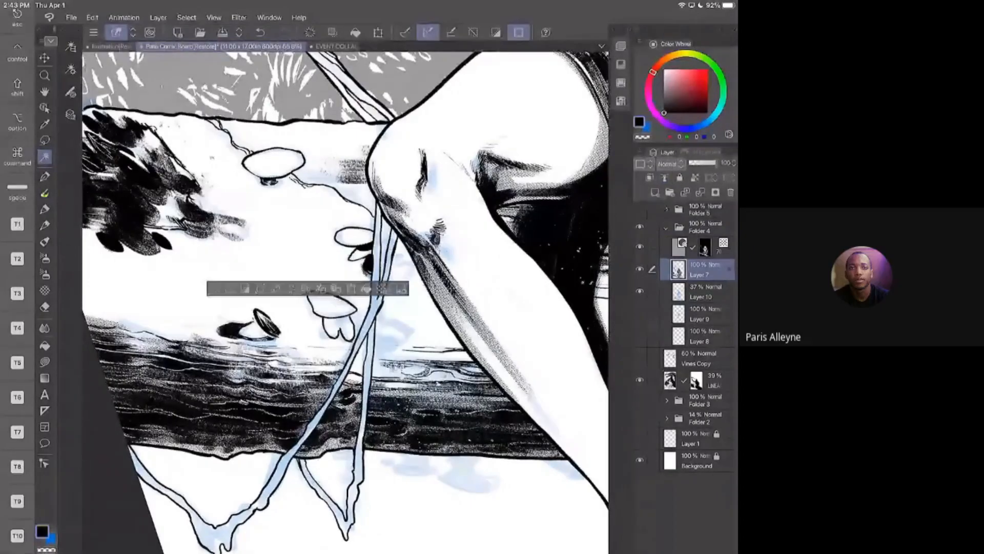
pyautogui.click(331, 305)
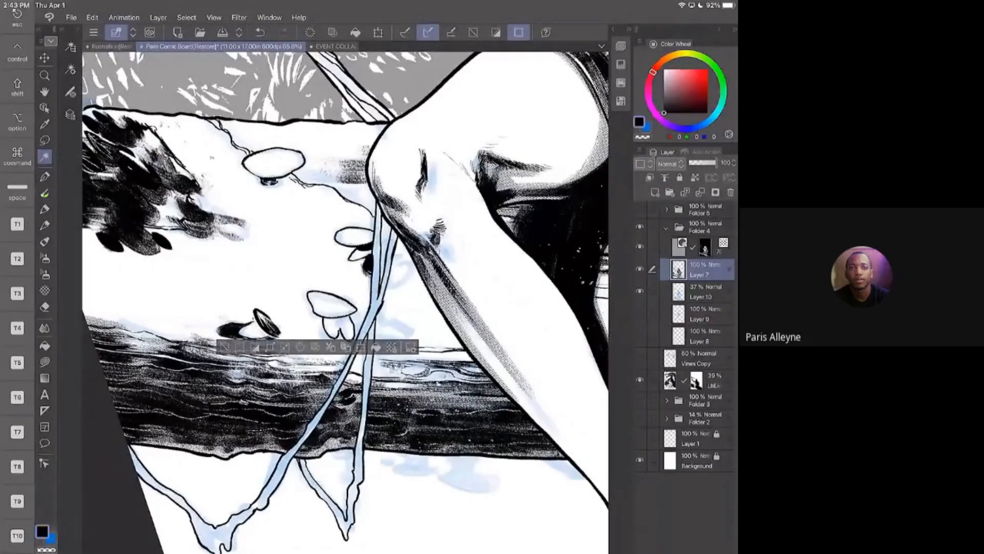
pyautogui.scroll(1, 293, 212)
pyautogui.click(518, 32)
# - Shade the inside of the uppermost outlined leaf with black dry-brush texture, redoing the first stroke
pyautogui.click(45, 194)
pyautogui.moveTo(251, 168)
pyautogui.mouseDown()
pyautogui.moveTo(266, 173)
pyautogui.moveTo(274, 151)
pyautogui.moveTo(291, 153)
pyautogui.mouseUp()
pyautogui.hotkey('ctrl', 'z')
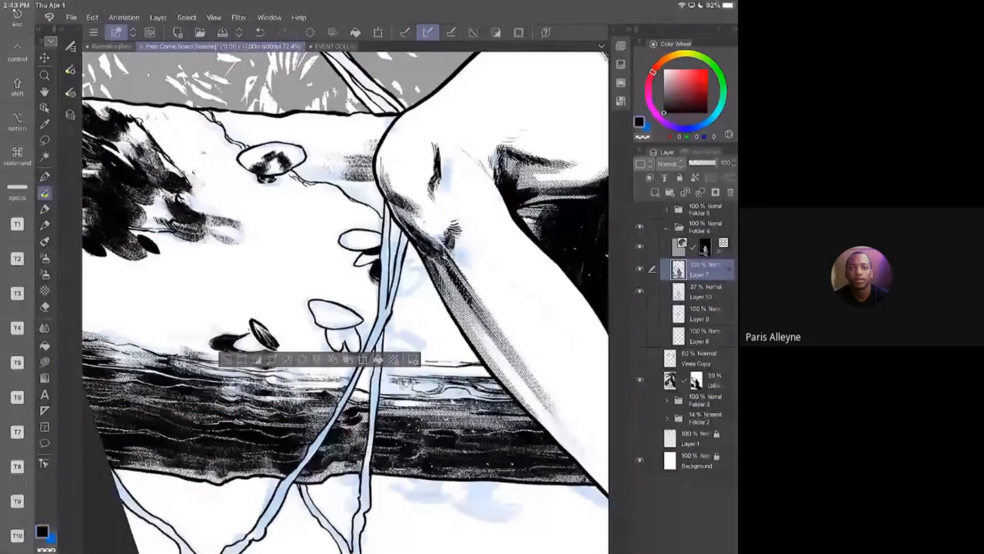
pyautogui.moveTo(248, 168); pyautogui.dragTo(286, 155)
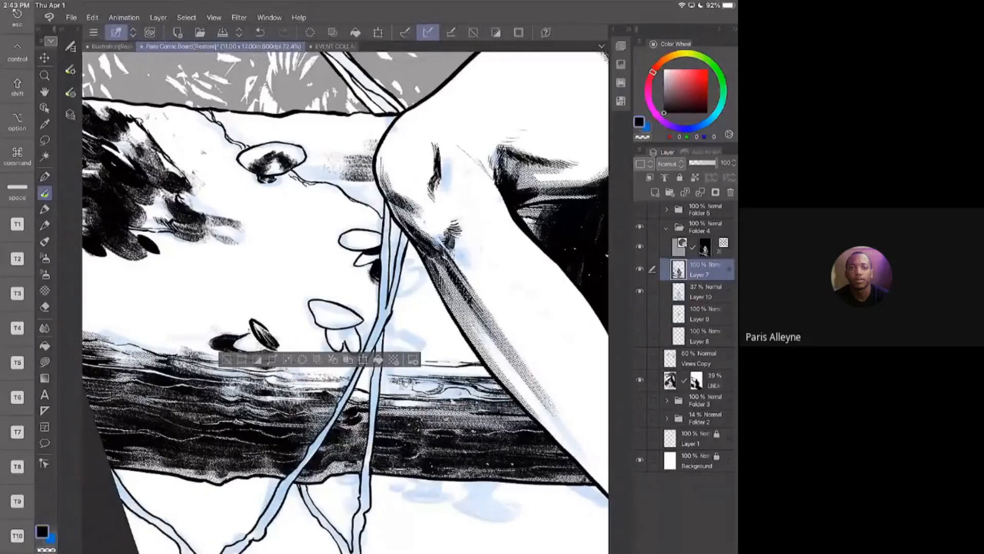
pyautogui.moveTo(346, 302); pyautogui.dragTo(311, 282)
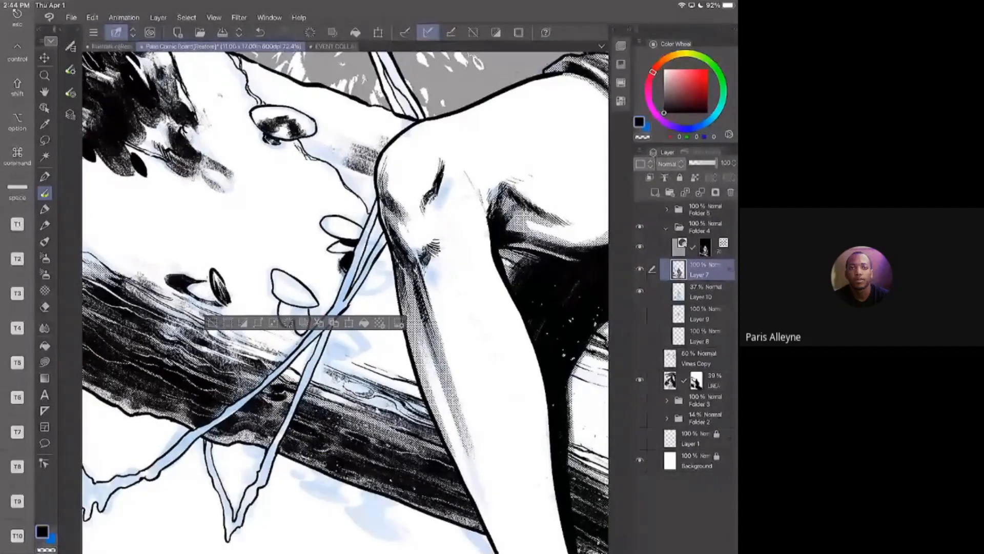
# - Clear the leaf selection and review the whole illustration of the seated figure with the scythe
pyautogui.click(17, 258)
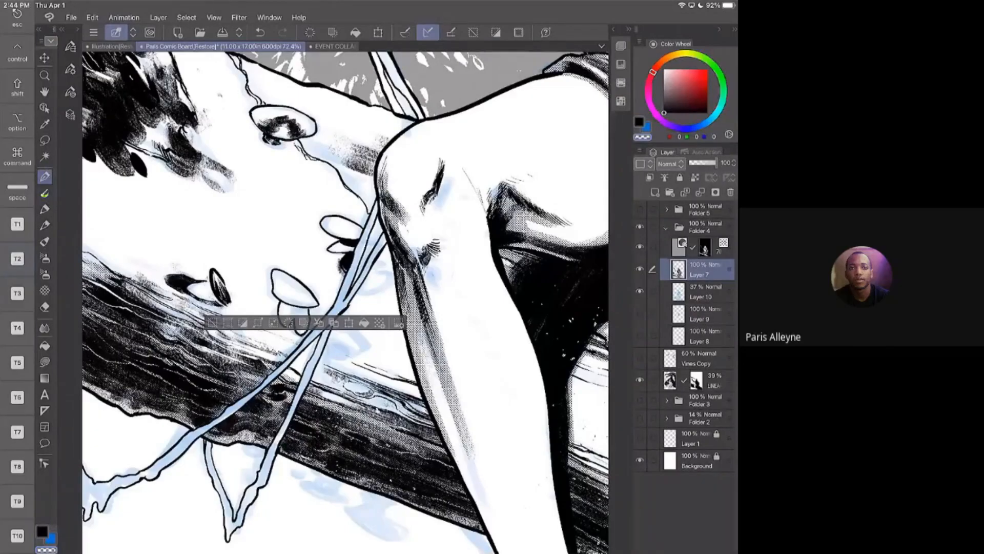
pyautogui.scroll(-1, 346, 303)
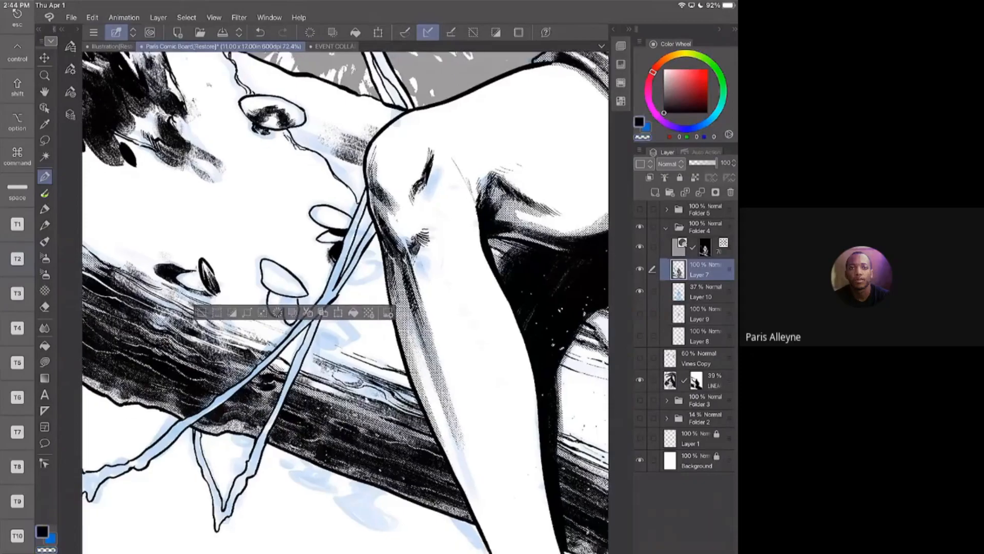
pyautogui.scroll(2, 345, 303)
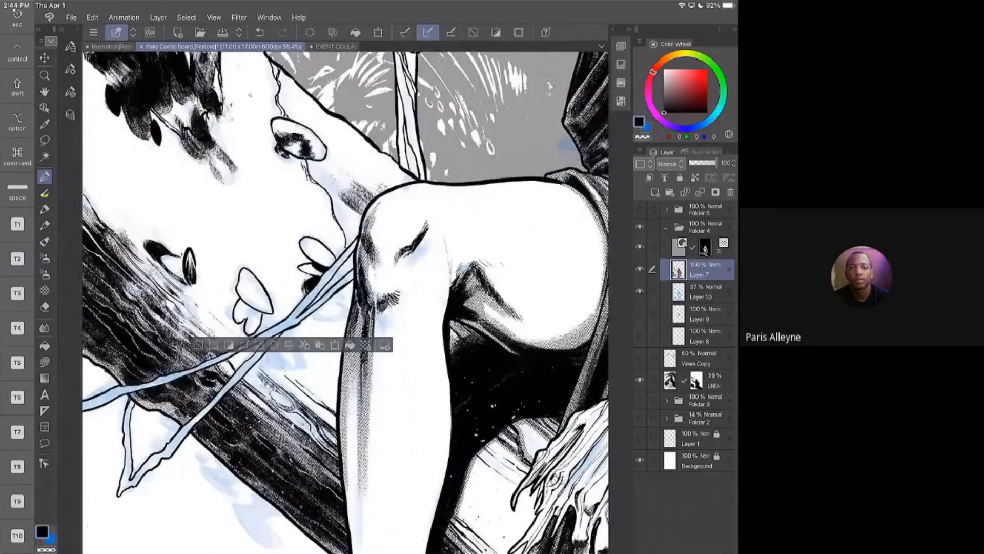
pyautogui.press('e')
pyautogui.hscroll(-1, 346, 302)
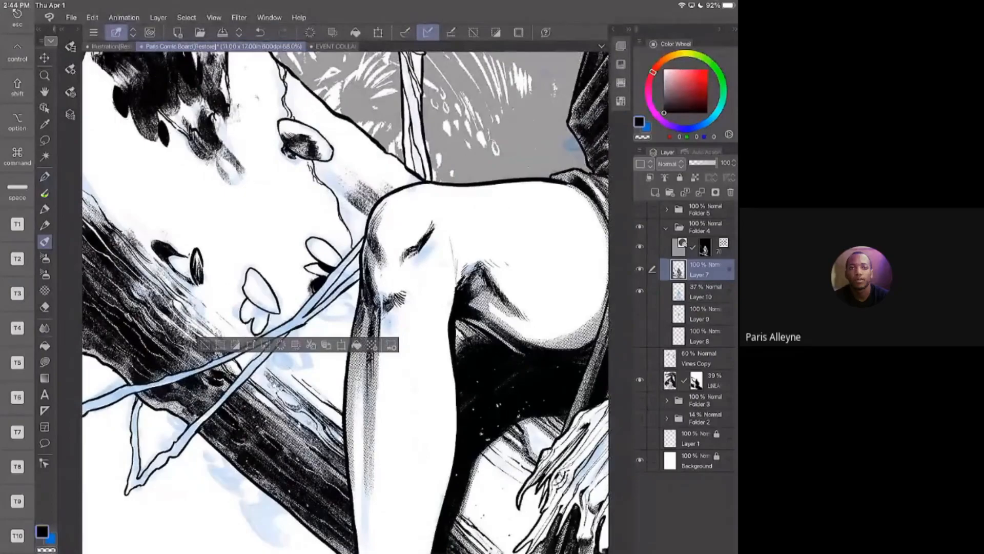
pyautogui.scroll(-3, 346, 302)
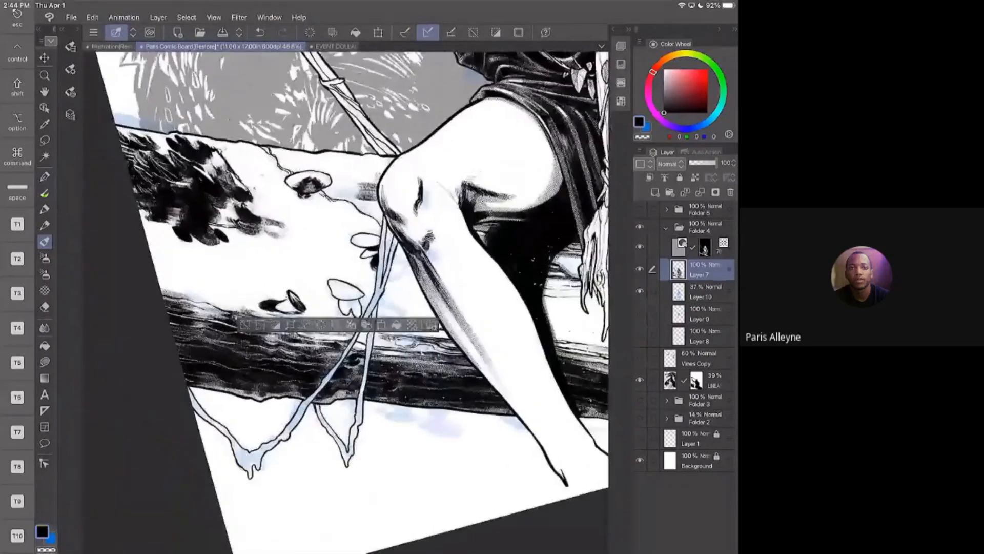
pyautogui.scroll(-3, 390, 230)
pyautogui.moveTo(439, 210); pyautogui.dragTo(401, 272)
pyautogui.press('super+d')
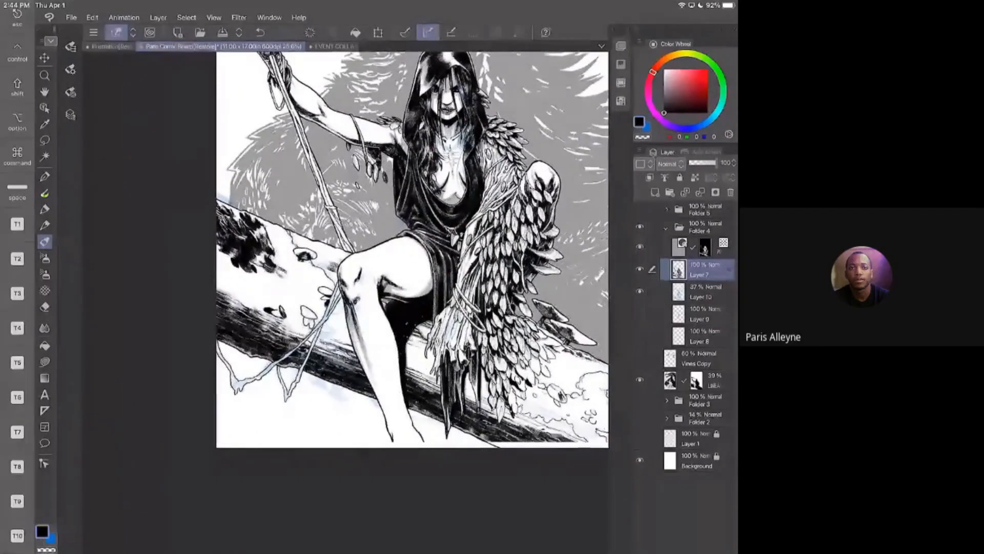
pyautogui.scroll(2, 410, 257)
pyautogui.scroll(-3, 410, 256)
pyautogui.scroll(2, 410, 256)
pyautogui.scroll(-3, 400, 246)
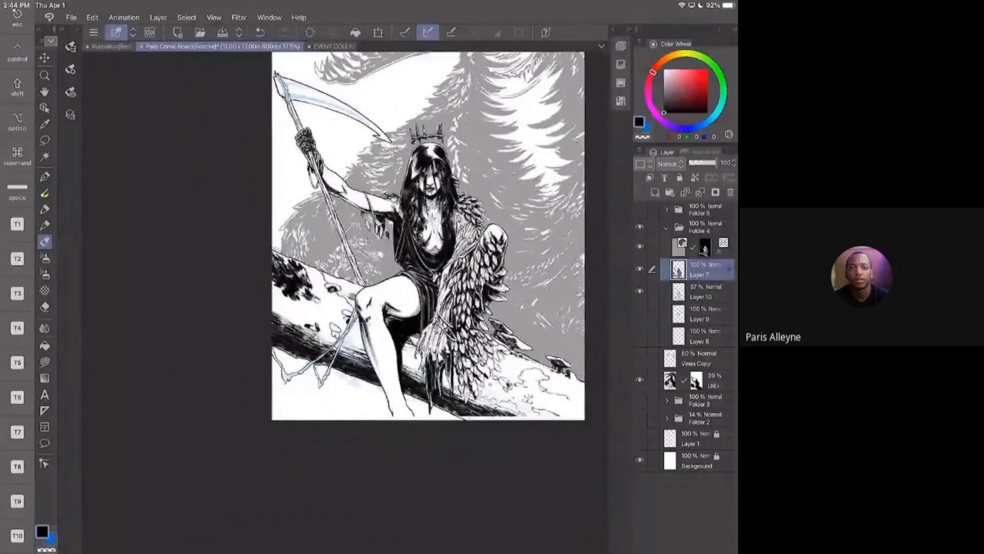
pyautogui.scroll(3, 400, 246)
pyautogui.scroll(-1, 426, 277)
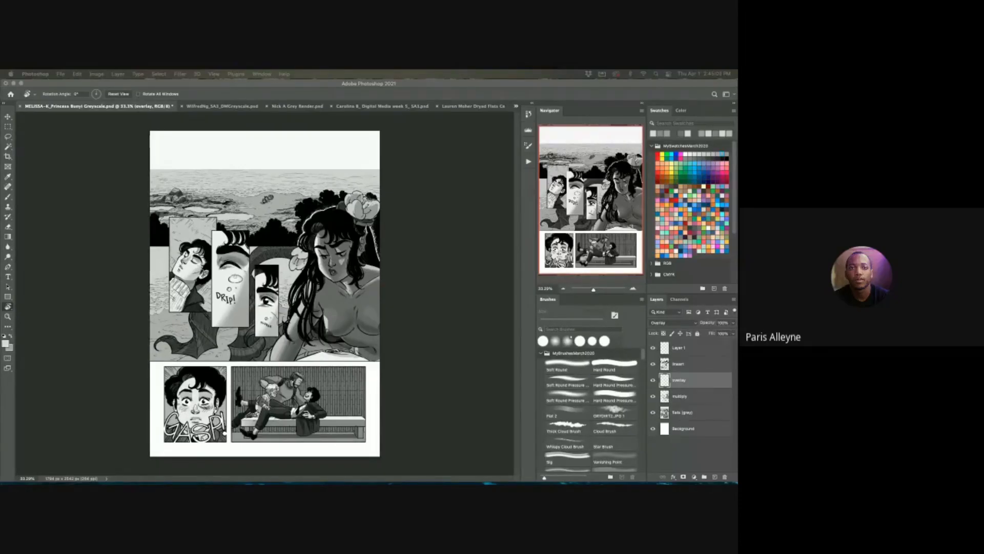
# - Switch to Photoshop and bring up the open Digital Media week 2 SA3 comic page
pyautogui.click(384, 318)
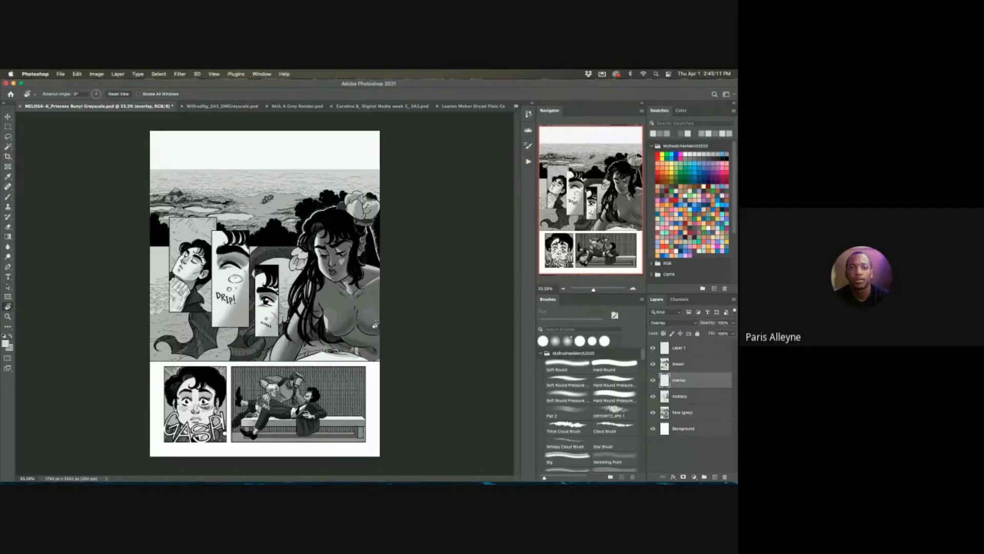
pyautogui.moveTo(363, 332); pyautogui.dragTo(365, 330)
pyautogui.click(516, 106)
pyautogui.click(564, 108)
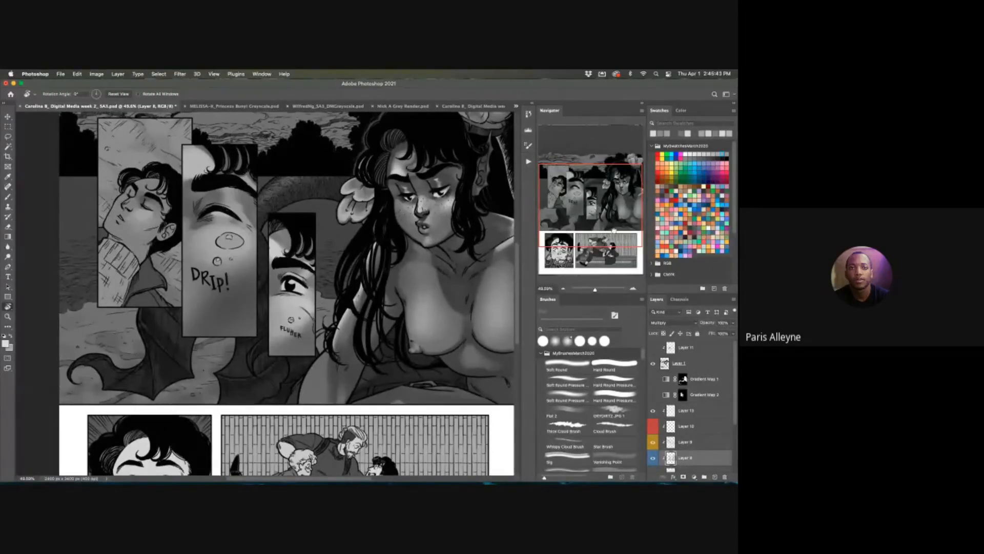
# - Examine the greyscale shading on the large long-haired figure and the surrounding panels, ending with the whole page in view
pyautogui.moveTo(613, 233); pyautogui.dragTo(615, 235)
pyautogui.scroll(-3, 384, 268)
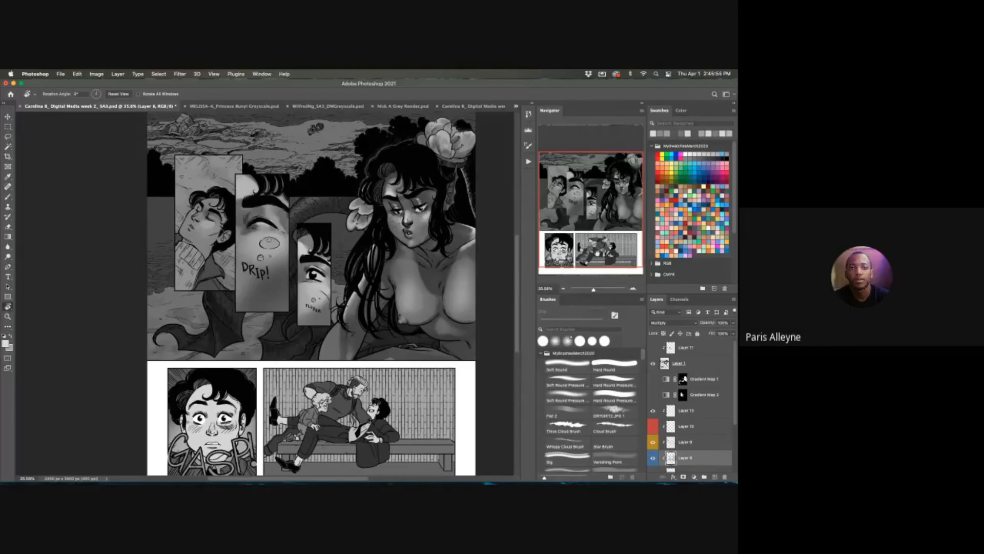
pyautogui.moveTo(598, 203); pyautogui.dragTo(600, 198)
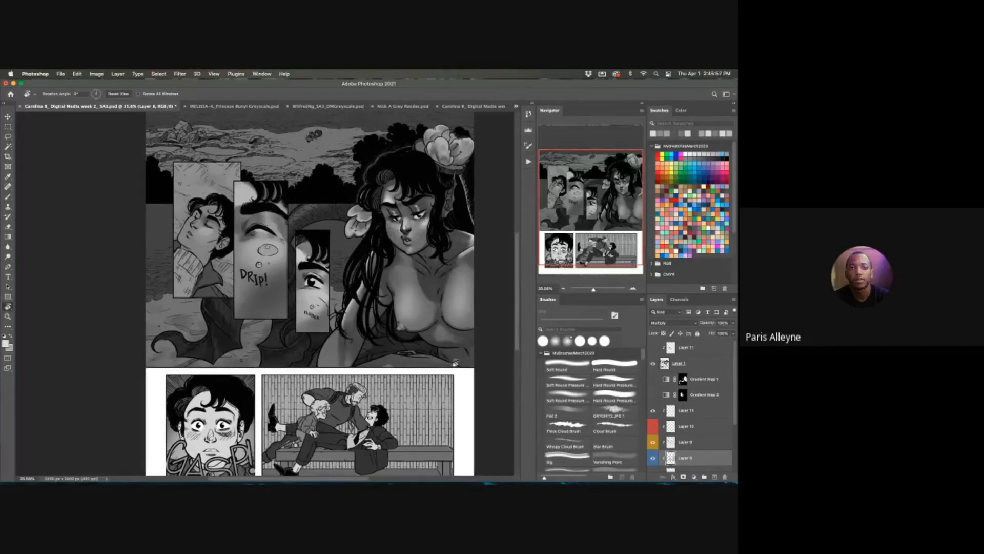
pyautogui.moveTo(396, 329); pyautogui.dragTo(370, 353)
pyautogui.press('Escape')
pyautogui.scroll(-1, 390, 338)
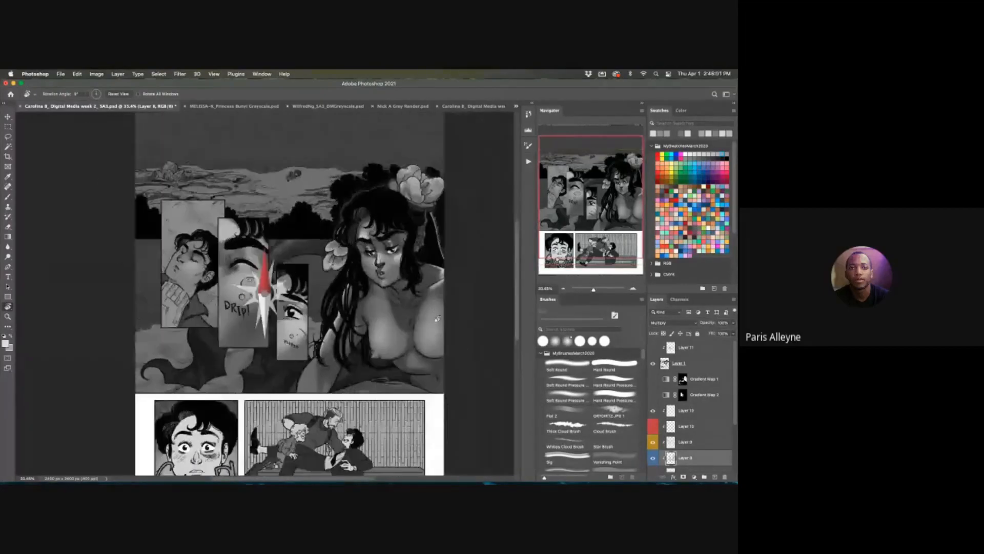
pyautogui.moveTo(392, 315); pyautogui.dragTo(429, 314)
pyautogui.moveTo(493, 276); pyautogui.dragTo(430, 338)
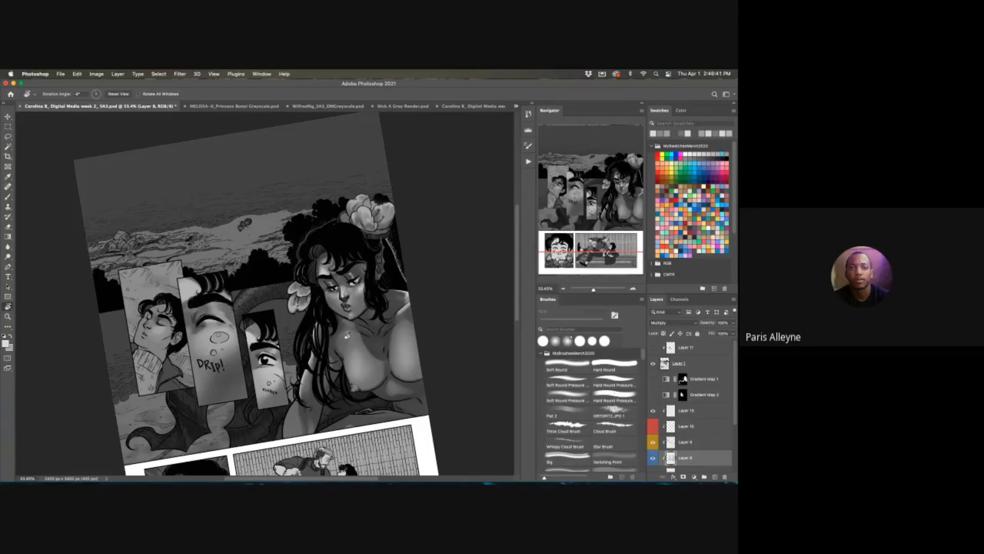
pyautogui.moveTo(392, 321); pyautogui.dragTo(405, 359)
pyautogui.moveTo(390, 324)
pyautogui.mouseDown()
pyautogui.moveTo(356, 308)
pyautogui.moveTo(396, 322)
pyautogui.mouseUp()
pyautogui.press('super+0')
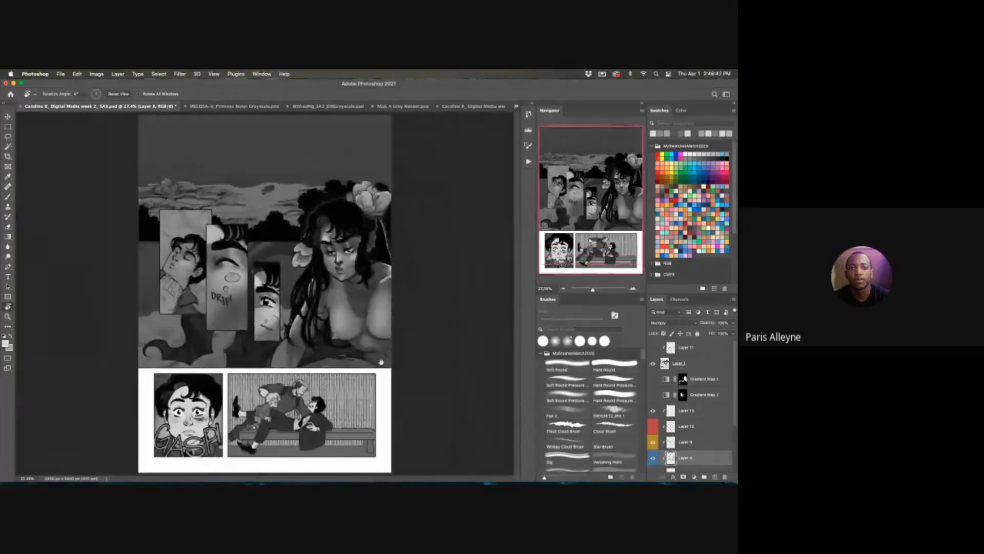
# - Hide the orange-labelled layer and try a Hue/Saturation adjustment with hue +67 on the blue-labelled Multiply layer
pyautogui.click(652, 442)
pyautogui.press('super+u')
pyautogui.moveTo(551, 292)
pyautogui.mouseDown()
pyautogui.moveTo(571, 293)
pyautogui.moveTo(523, 293)
pyautogui.moveTo(533, 277)
pyautogui.moveTo(505, 276)
pyautogui.moveTo(563, 275)
pyautogui.mouseUp()
pyautogui.moveTo(535, 310)
pyautogui.mouseDown()
pyautogui.moveTo(554, 307)
pyautogui.moveTo(541, 309)
pyautogui.mouseUp()
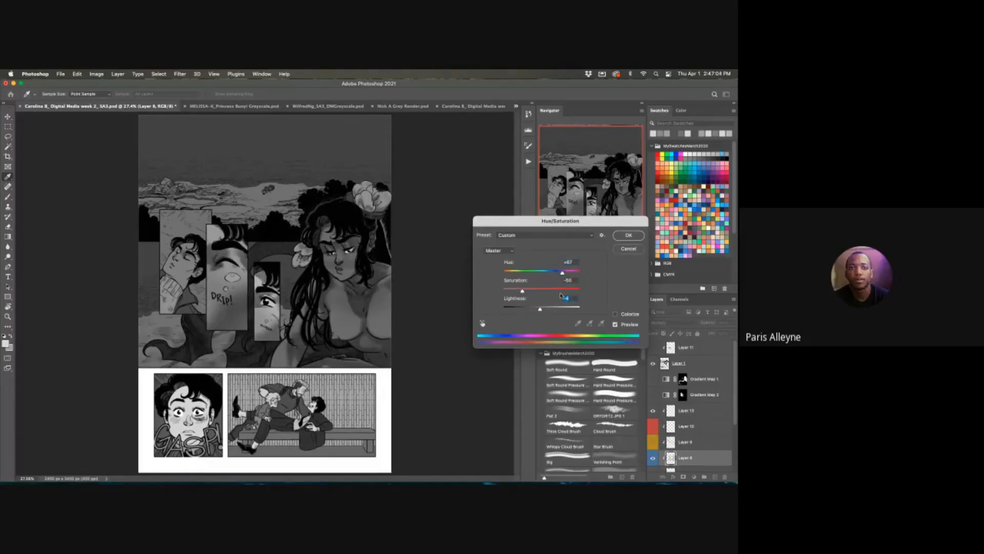
pyautogui.click(628, 249)
# - Hide the black-filled layer below the clipped shading layers to show the comic page in colour
pyautogui.moveTo(365, 372); pyautogui.dragTo(351, 378)
pyautogui.moveTo(328, 326); pyautogui.dragTo(353, 323)
pyautogui.moveTo(353, 323); pyautogui.dragTo(376, 347)
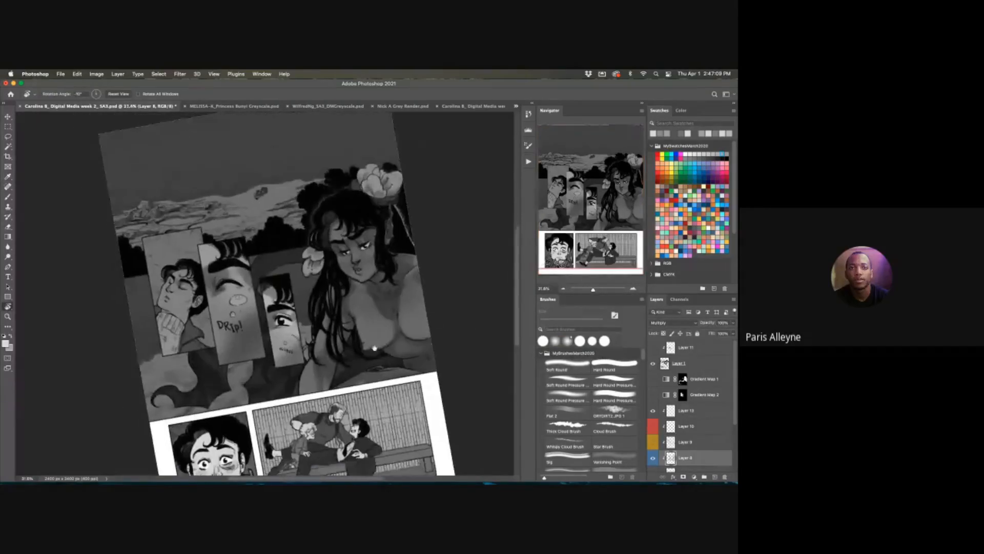
pyautogui.moveTo(735, 354); pyautogui.dragTo(735, 380)
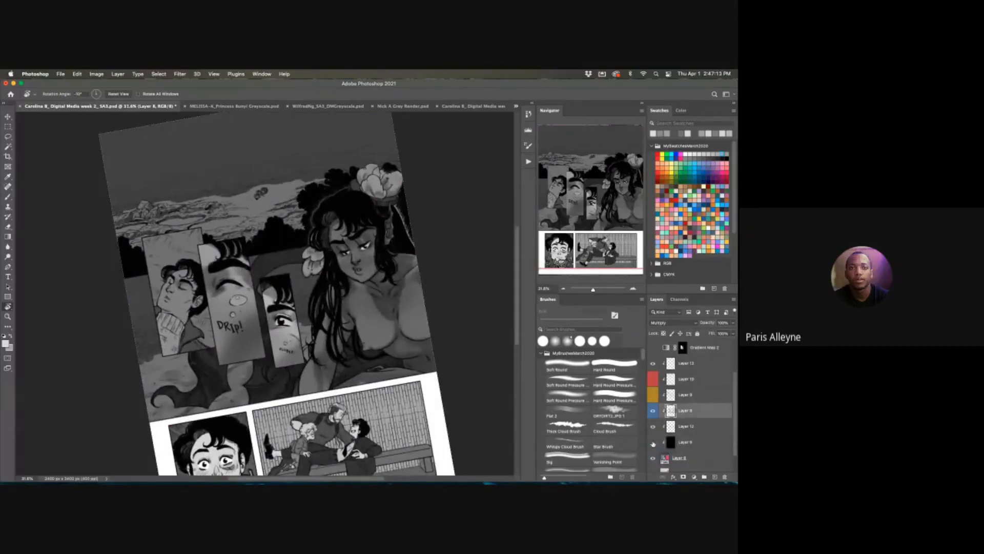
pyautogui.moveTo(435, 323); pyautogui.dragTo(435, 349)
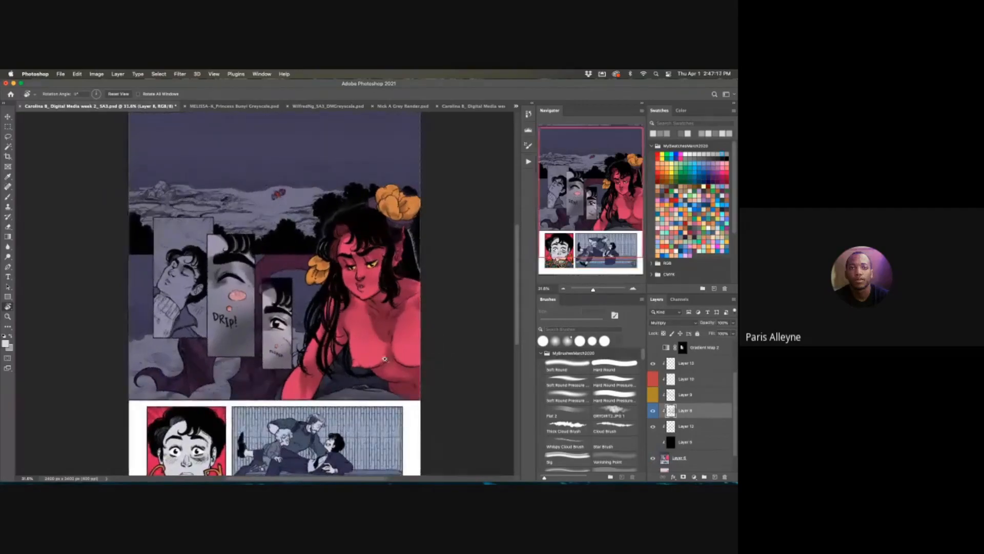
# - Try a slight Color Balance shift on the blue-labelled layer and show the black-filled layer beneath the clipped shading layers
pyautogui.scroll(1, 398, 346)
pyautogui.scroll(3, 398, 346)
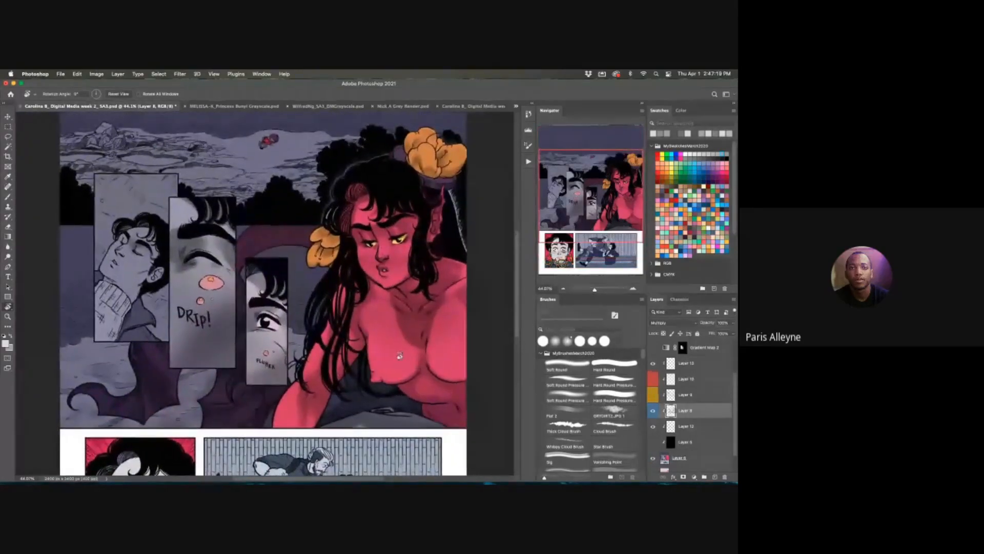
pyautogui.scroll(-2, 418, 300)
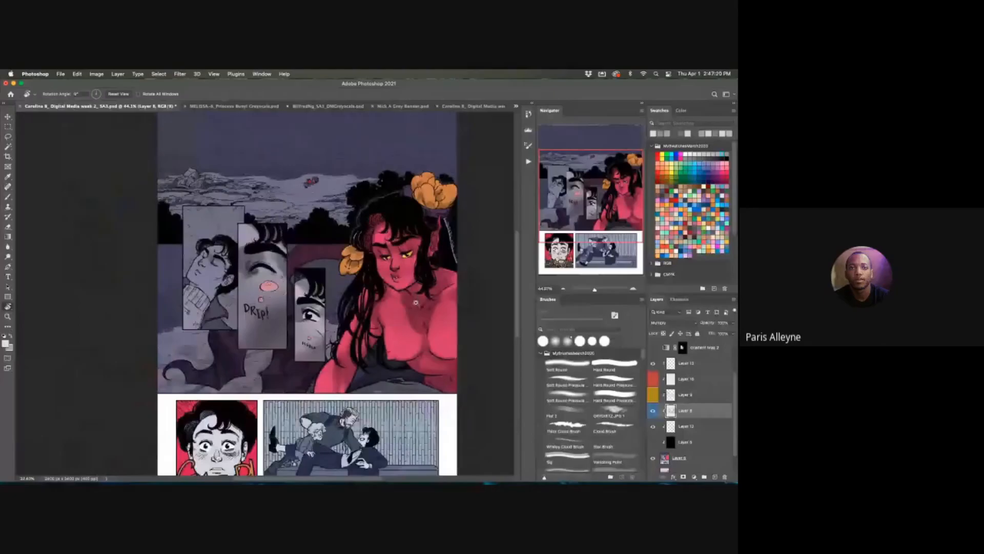
pyautogui.scroll(1, 412, 341)
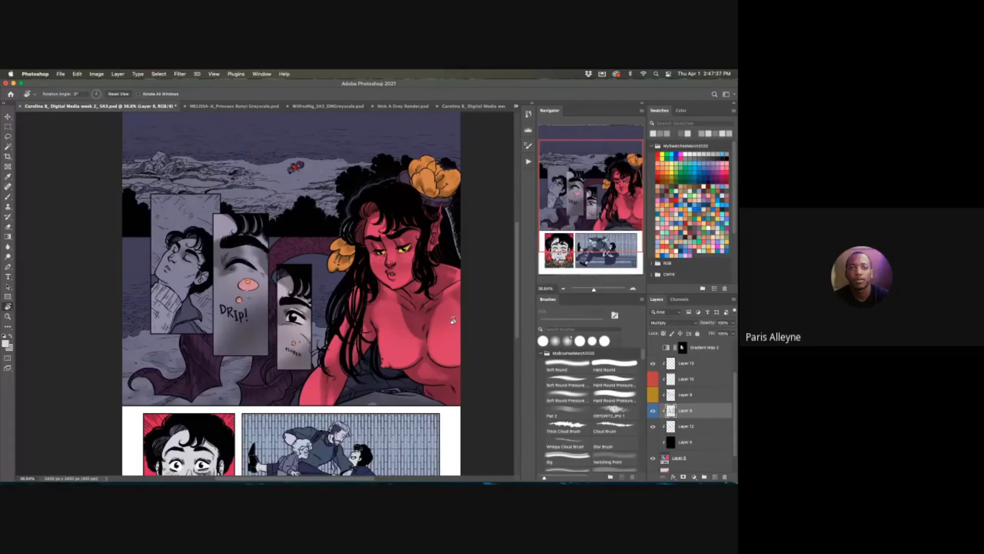
pyautogui.moveTo(420, 336)
pyautogui.mouseDown()
pyautogui.moveTo(431, 324)
pyautogui.moveTo(438, 337)
pyautogui.mouseUp()
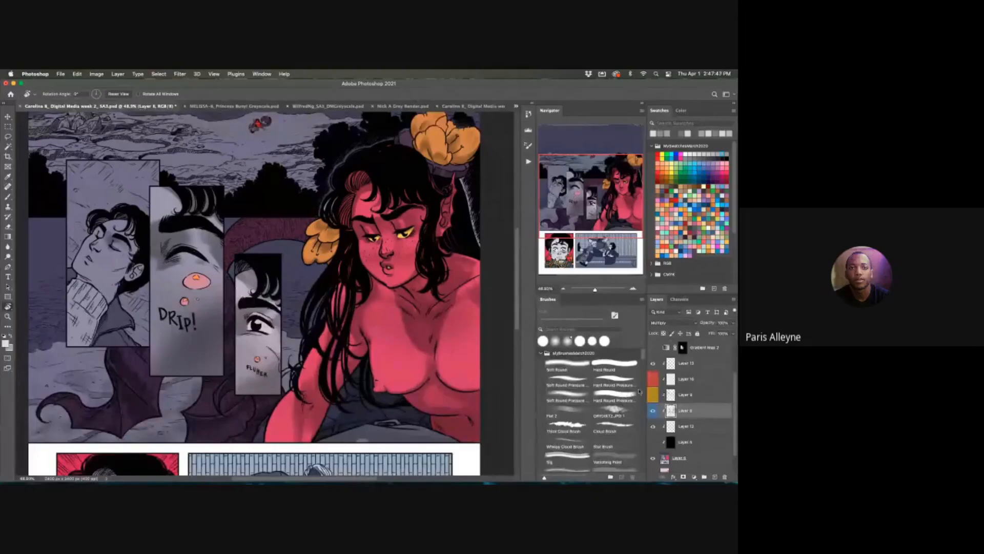
pyautogui.press('super+b')
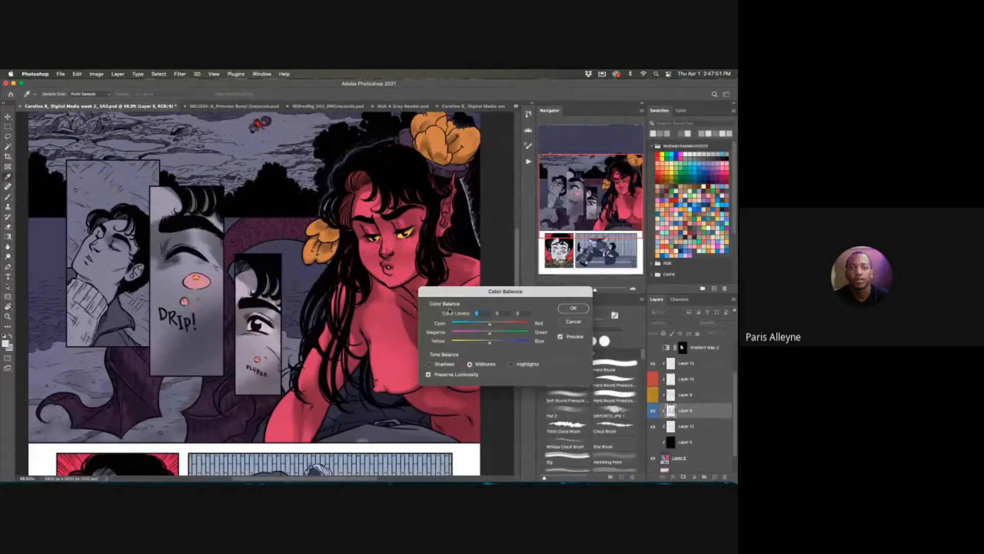
pyautogui.moveTo(490, 324); pyautogui.dragTo(492, 325)
pyautogui.click(573, 308)
pyautogui.press('r')
pyautogui.click(653, 443)
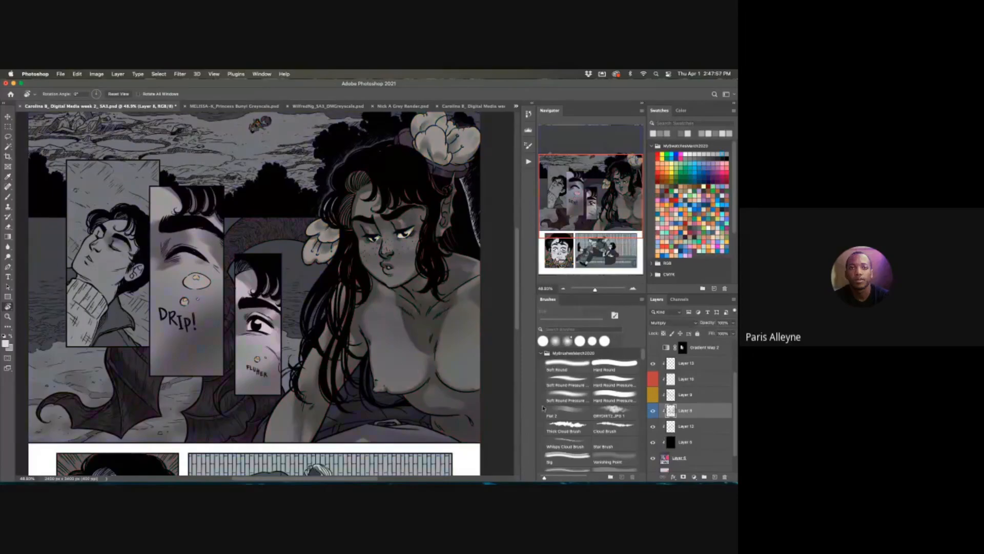
# - Cool the blue-labelled layer's shading with Color Balance, setting the midtone colour levels to -94, -56 and +44
pyautogui.press('super+b')
pyautogui.moveTo(491, 325); pyautogui.dragTo(514, 322)
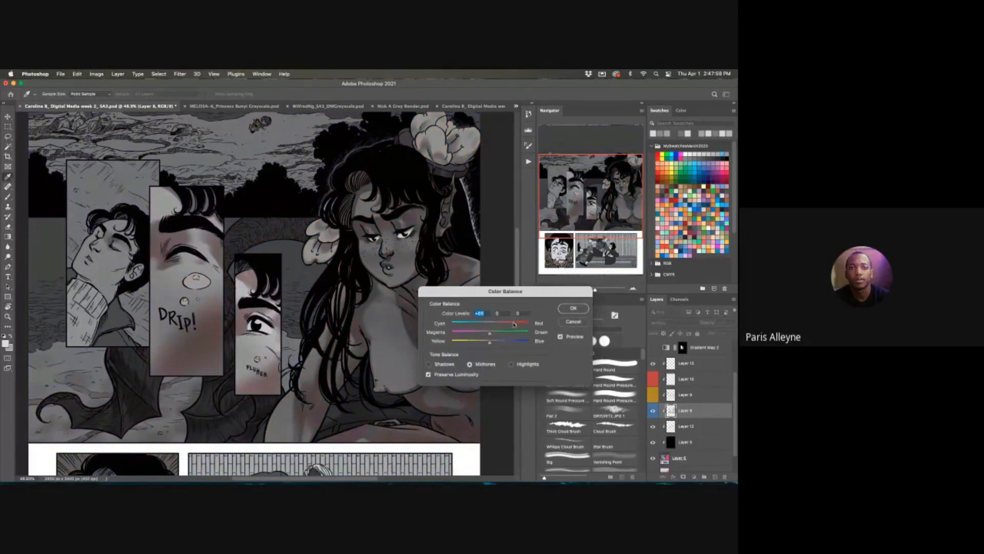
pyautogui.scroll(-2, 373, 366)
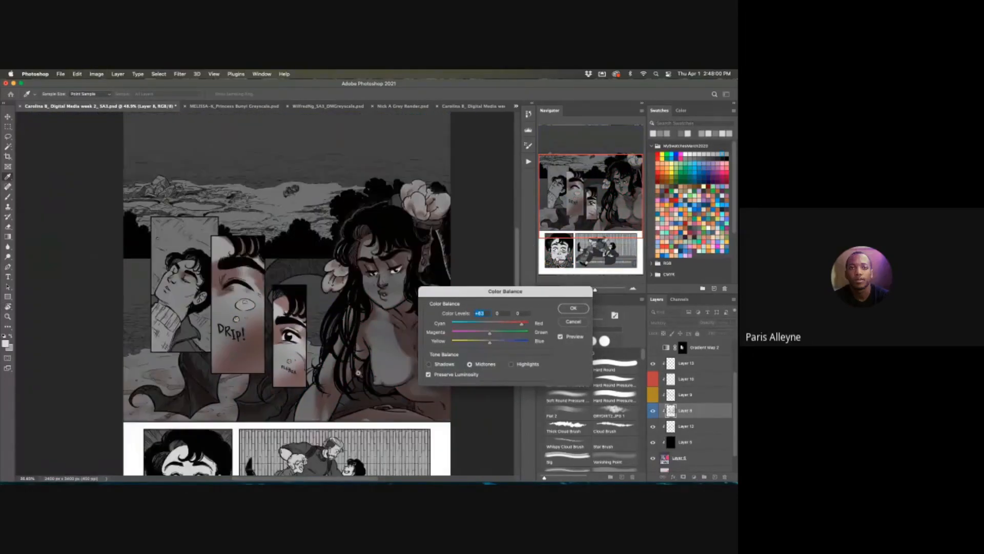
pyautogui.scroll(2, 358, 373)
pyautogui.moveTo(490, 342)
pyautogui.mouseDown()
pyautogui.moveTo(471, 333)
pyautogui.moveTo(497, 334)
pyautogui.moveTo(468, 333)
pyautogui.moveTo(470, 325)
pyautogui.moveTo(506, 341)
pyautogui.mouseUp()
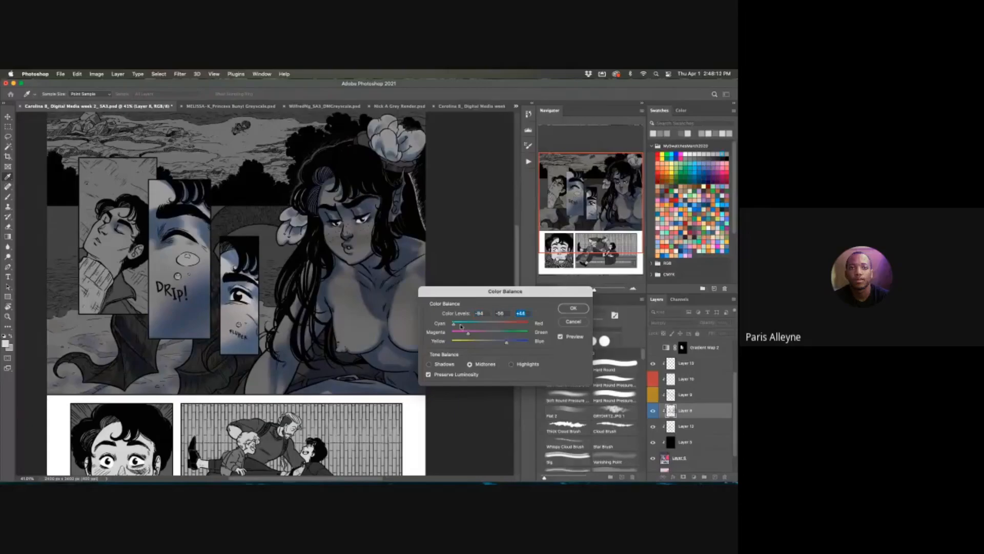
pyautogui.click(573, 309)
pyautogui.moveTo(366, 340); pyautogui.dragTo(395, 365)
pyautogui.press('super+u')
pyautogui.moveTo(541, 274); pyautogui.dragTo(582, 274)
pyautogui.click(629, 250)
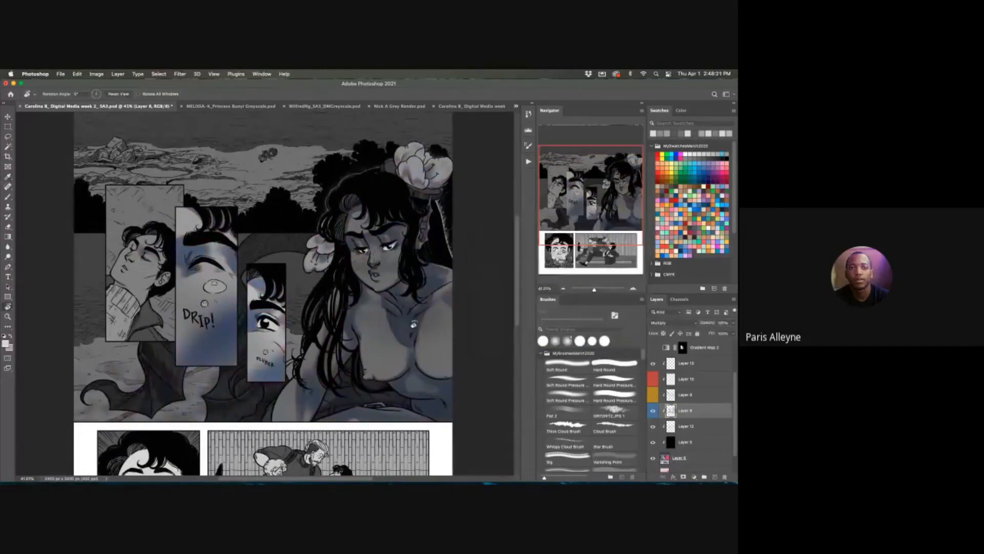
# - Hide the black-filled layer and check the blue shading over the page's colours on the large figure and panels
pyautogui.scroll(-2, 395, 332)
pyautogui.scroll(3, 393, 334)
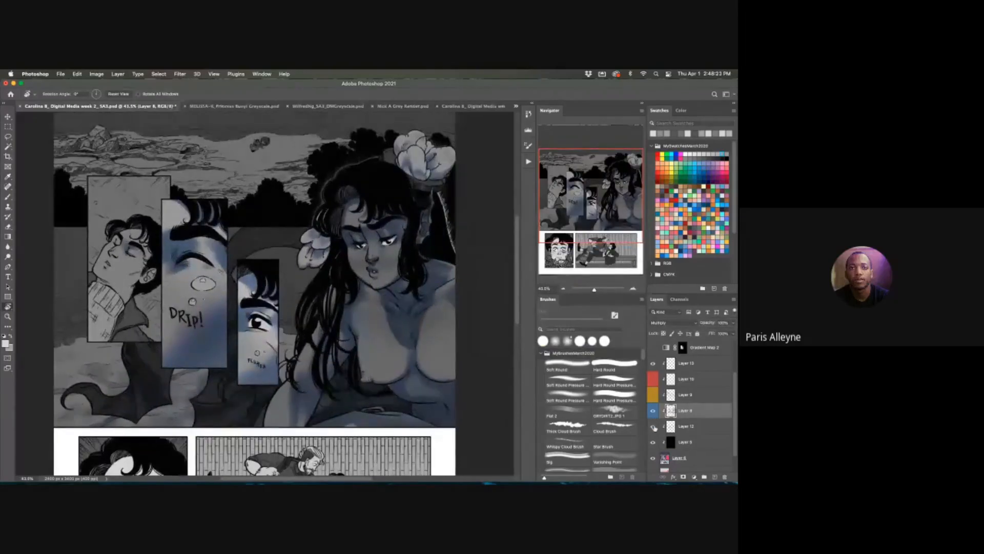
pyautogui.click(654, 442)
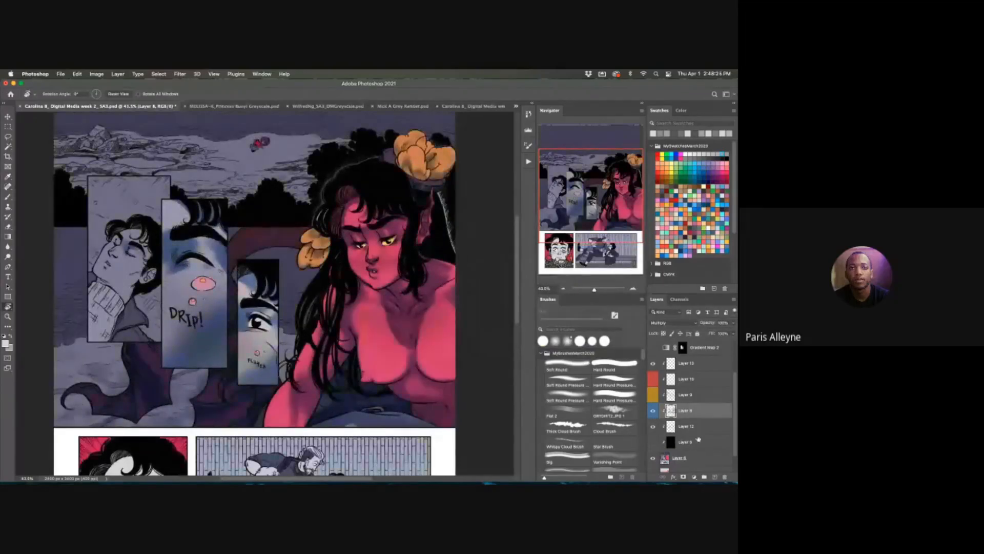
pyautogui.scroll(2, 418, 308)
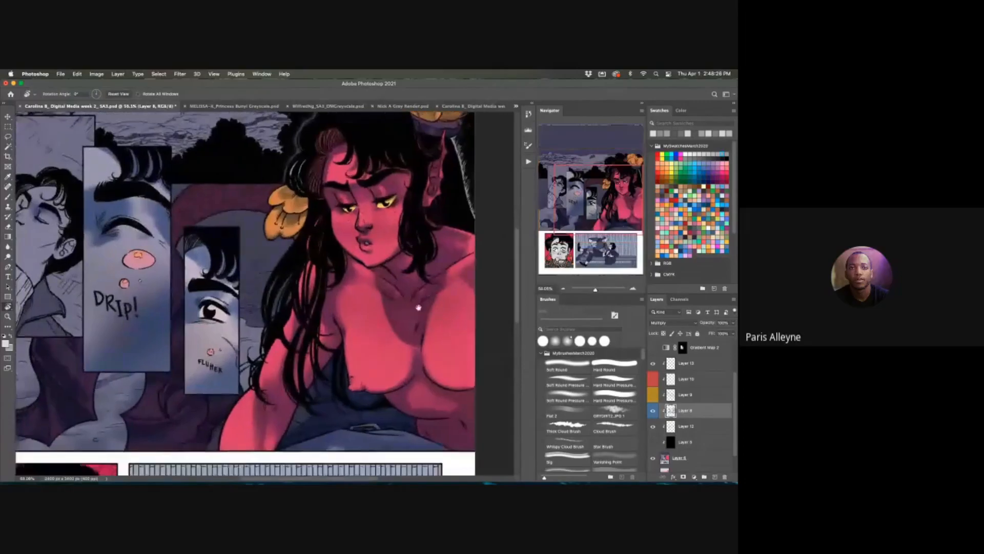
pyautogui.scroll(-2, 419, 307)
pyautogui.scroll(1, 418, 336)
pyautogui.scroll(-2, 417, 336)
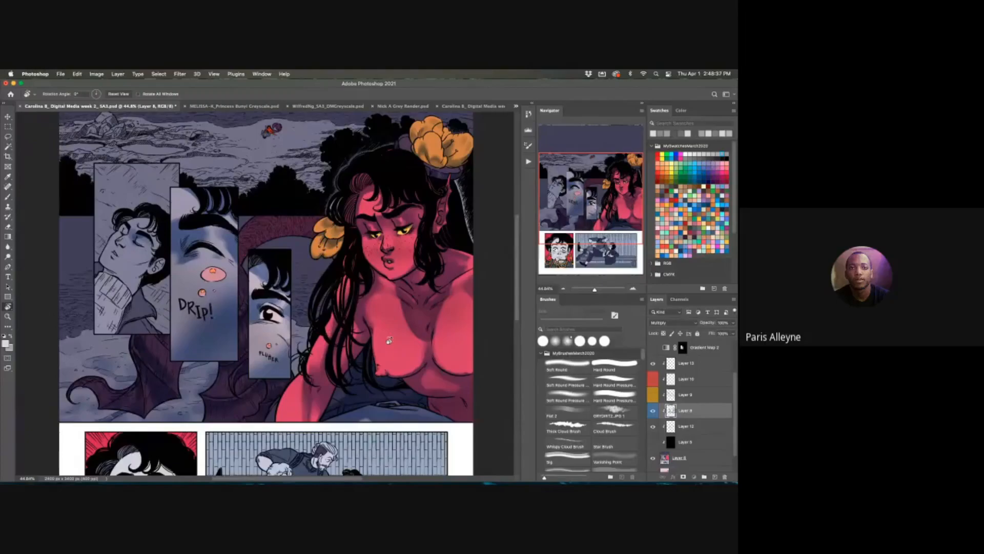
# - Try Hue/Saturation hue shifts of +27 and about -25 on the blue-labelled layer, comparing the shading across the page
pyautogui.hotkey('ctrl', 'u')
pyautogui.moveTo(541, 273); pyautogui.dragTo(554, 271)
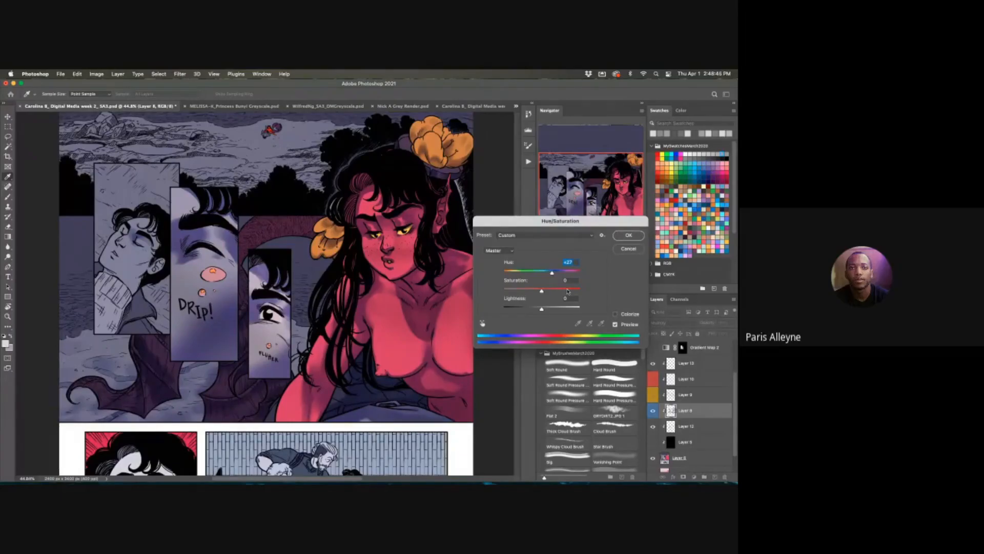
pyautogui.moveTo(552, 272); pyautogui.dragTo(532, 272)
pyautogui.write('0')
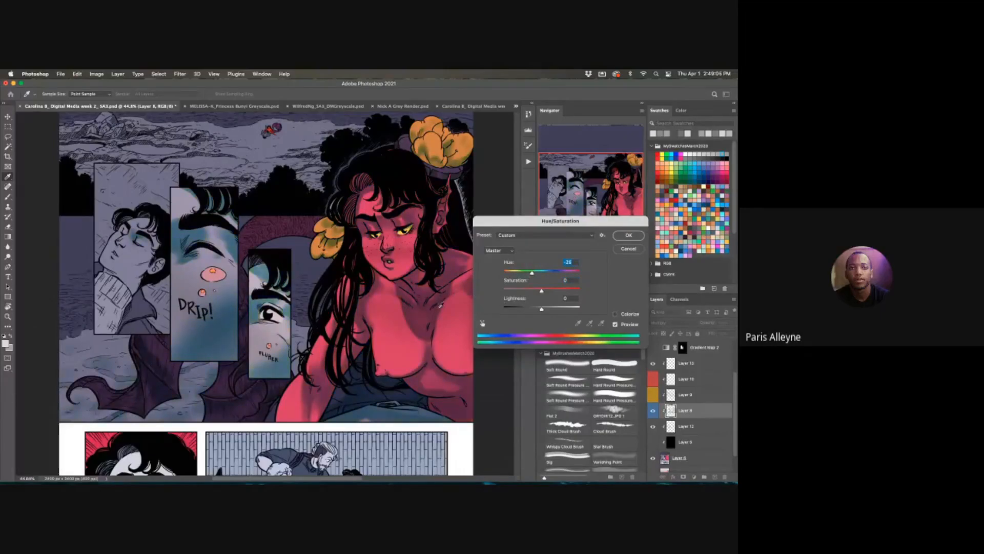
pyautogui.scroll(-2, 430, 310)
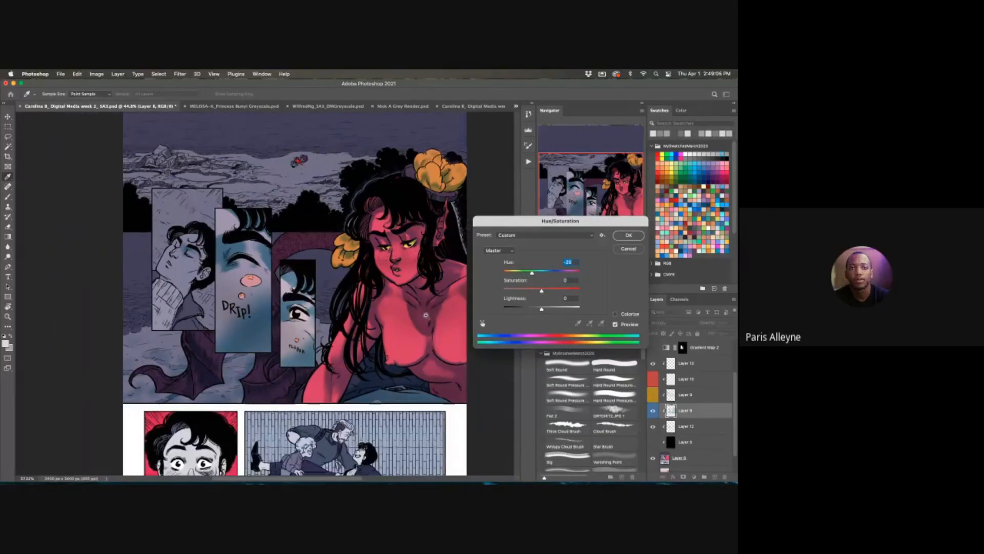
pyautogui.scroll(3, 426, 315)
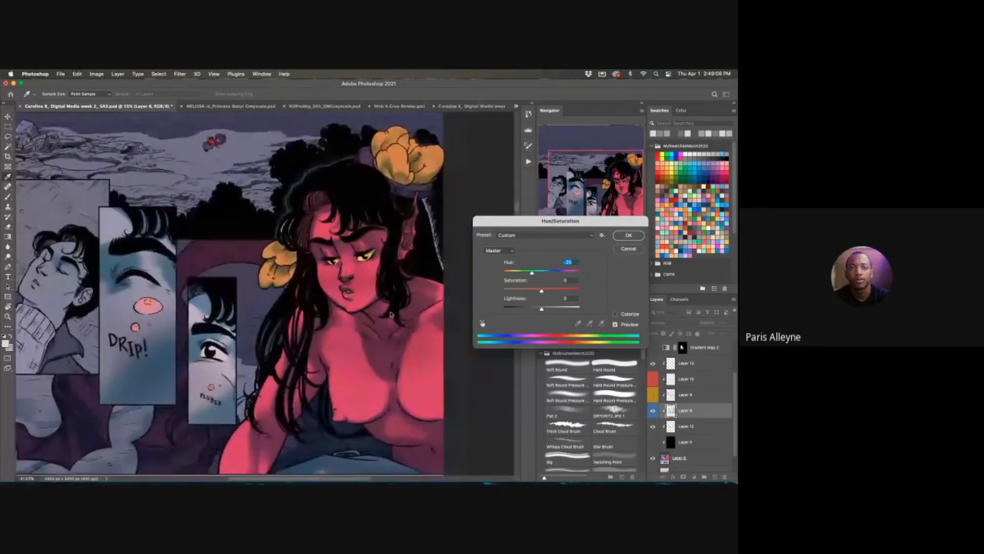
# - Apply Hue/Saturation to the blue-labelled layer with hue +24, saturation +23 and lightness +16
pyautogui.moveTo(532, 272); pyautogui.dragTo(548, 309)
pyautogui.scroll(-2, 393, 342)
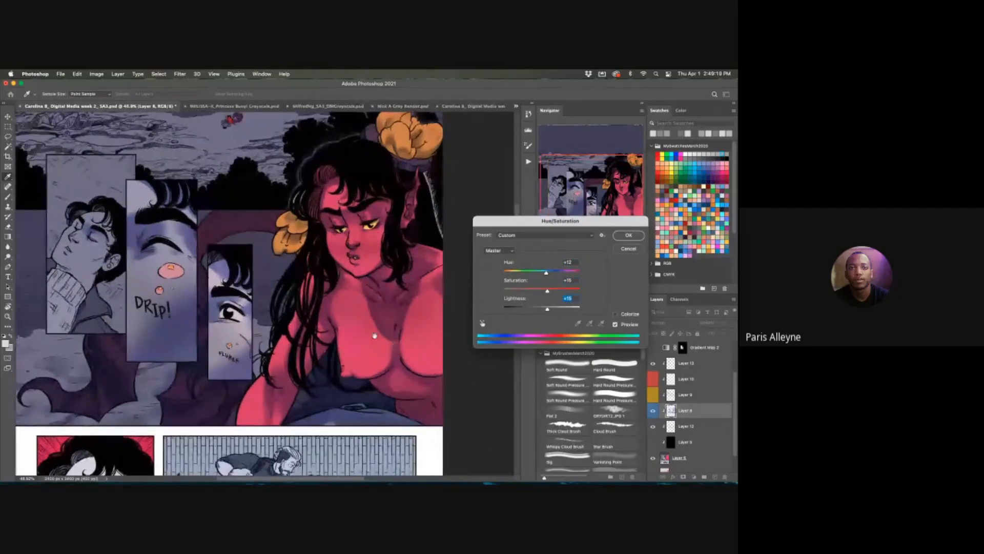
pyautogui.hscroll(-3, 375, 336)
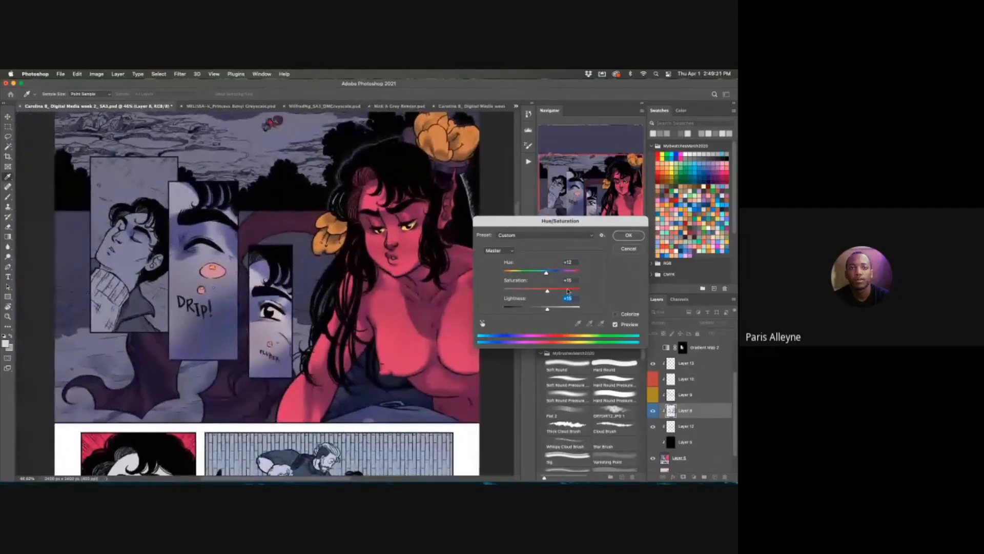
pyautogui.moveTo(550, 291); pyautogui.dragTo(551, 291)
pyautogui.hscroll(2, 420, 332)
pyautogui.moveTo(547, 273); pyautogui.dragTo(553, 273)
pyautogui.click(551, 272)
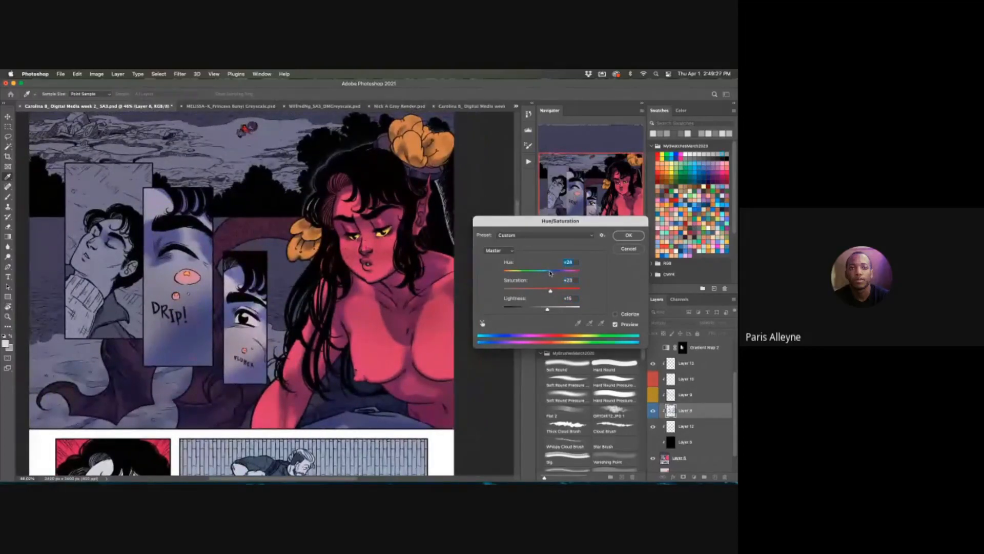
pyautogui.click(627, 236)
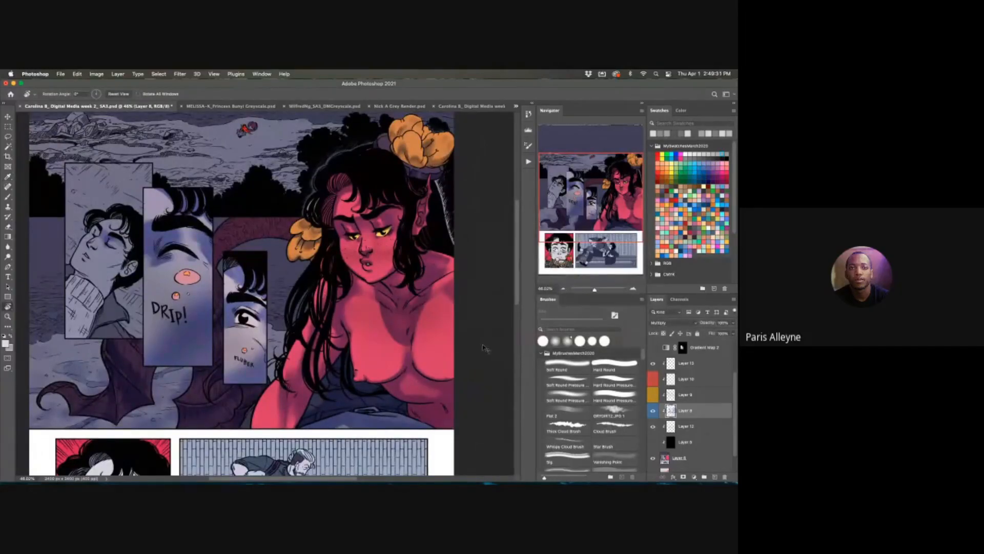
# - Check the shading on the large figure, and show and select the orange-labelled Overlay layer
pyautogui.scroll(2, 416, 320)
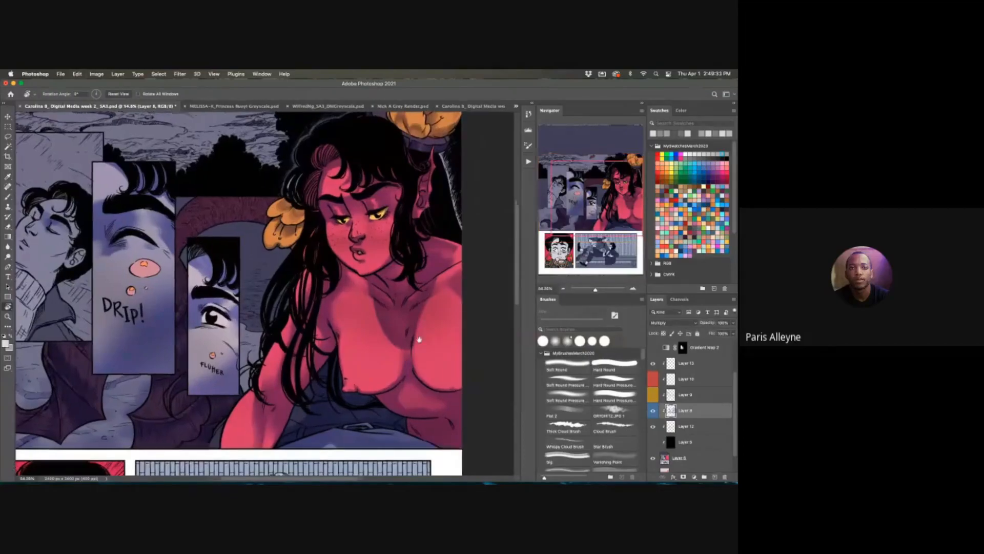
pyautogui.scroll(-2, 420, 339)
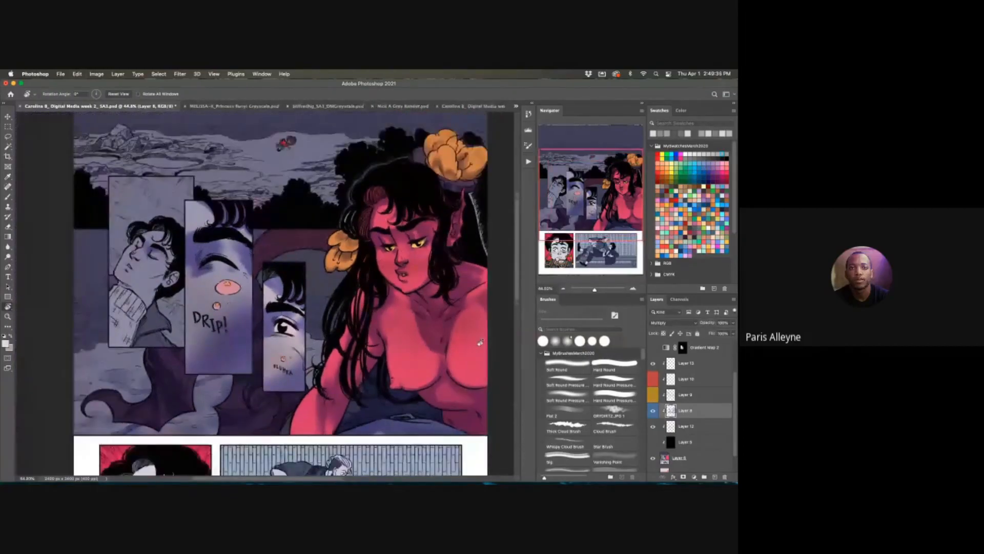
pyautogui.click(653, 396)
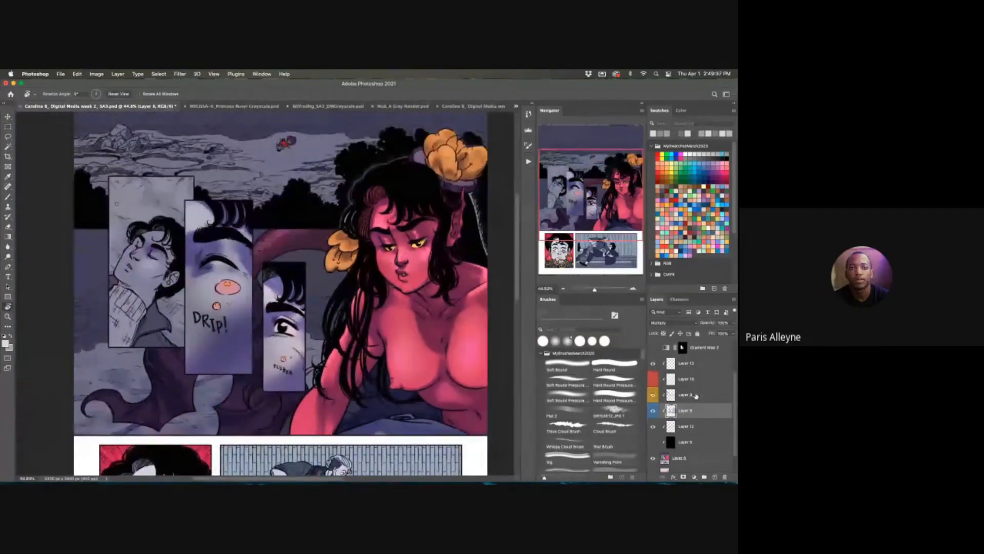
pyautogui.click(695, 395)
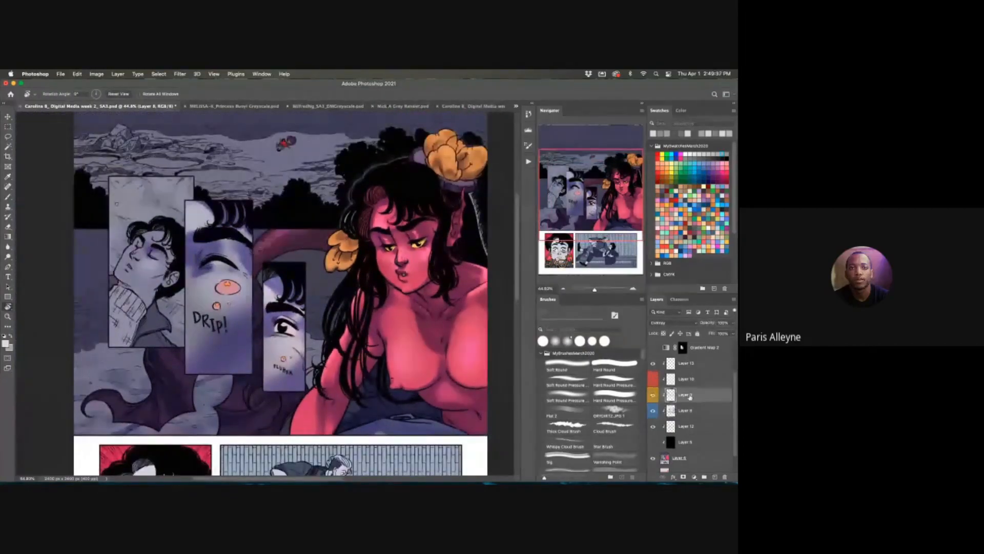
# - Warm the orange-labelled layer with Color Balance at red +68 and blue -42, showing the black-filled layer only during the adjustment
pyautogui.click(653, 443)
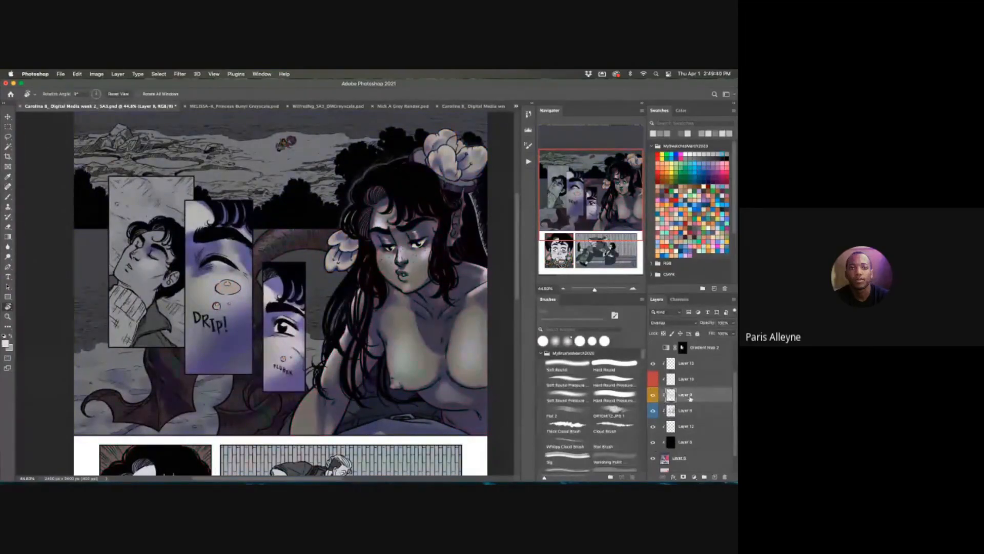
pyautogui.press('super+b')
pyautogui.moveTo(490, 324); pyautogui.dragTo(475, 343)
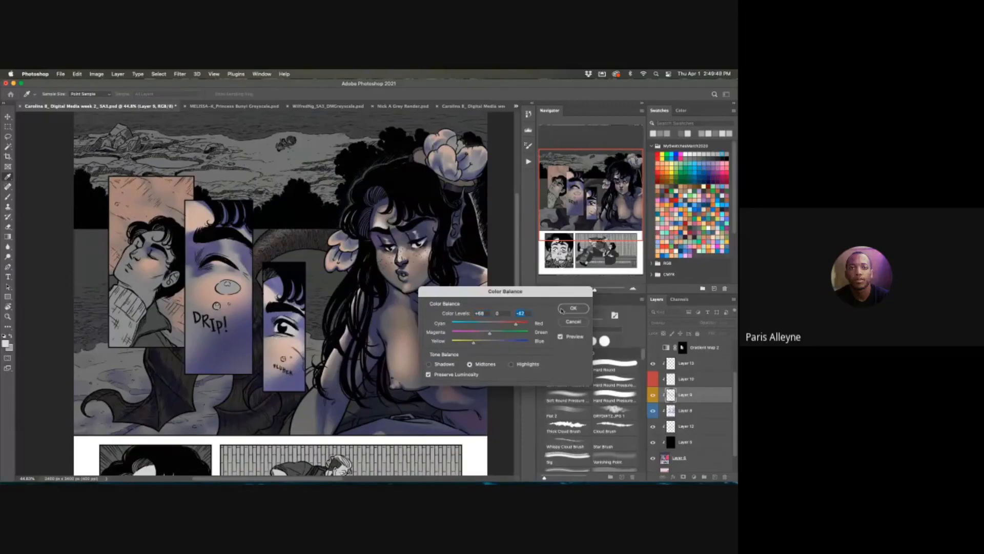
pyautogui.click(573, 308)
pyautogui.click(653, 443)
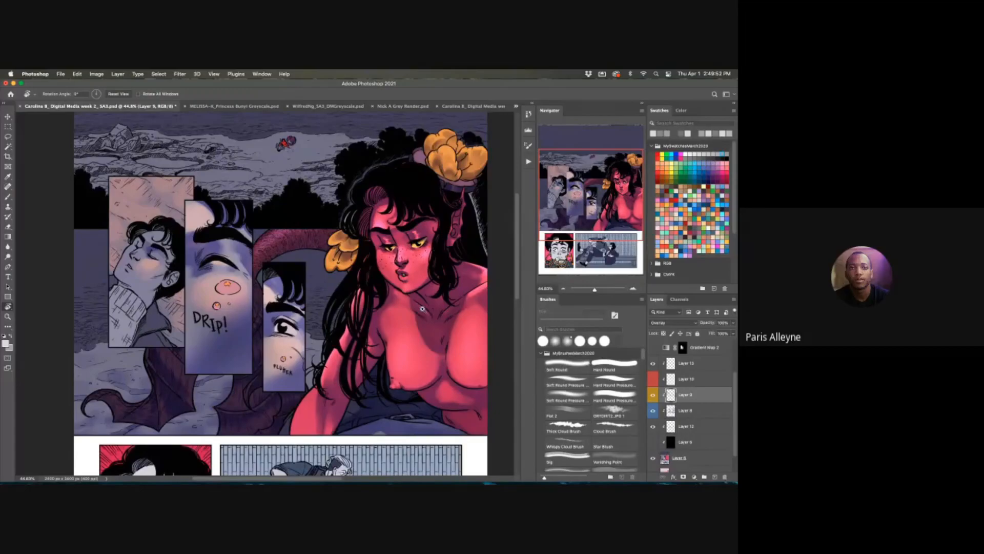
# - Try Hue/Saturation on the orange-labelled layer with hue +17, saturation +40 and lightness -22
pyautogui.scroll(3, 423, 308)
pyautogui.moveTo(421, 334)
pyautogui.mouseDown()
pyautogui.moveTo(432, 318)
pyautogui.moveTo(426, 340)
pyautogui.moveTo(409, 332)
pyautogui.mouseUp()
pyautogui.scroll(-1, 426, 342)
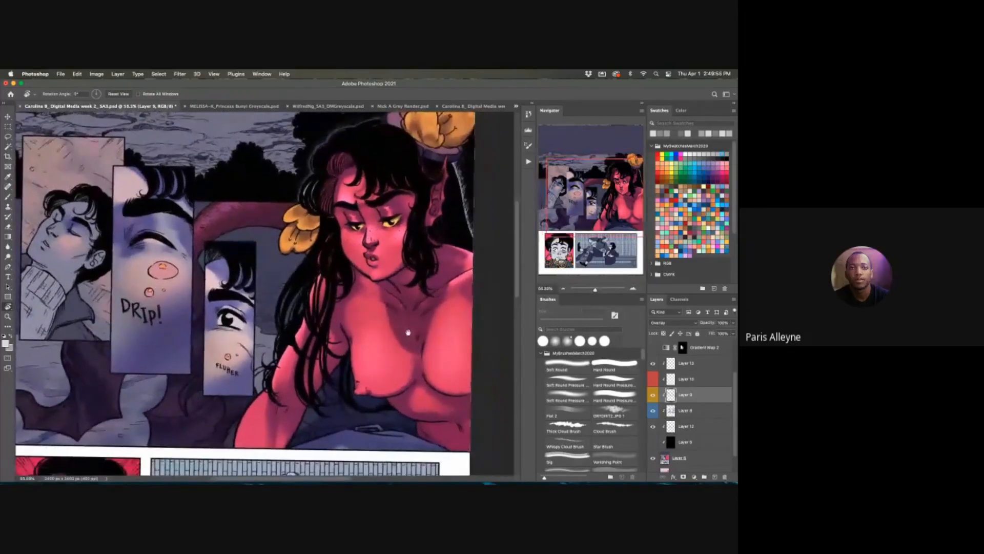
pyautogui.press('super+u')
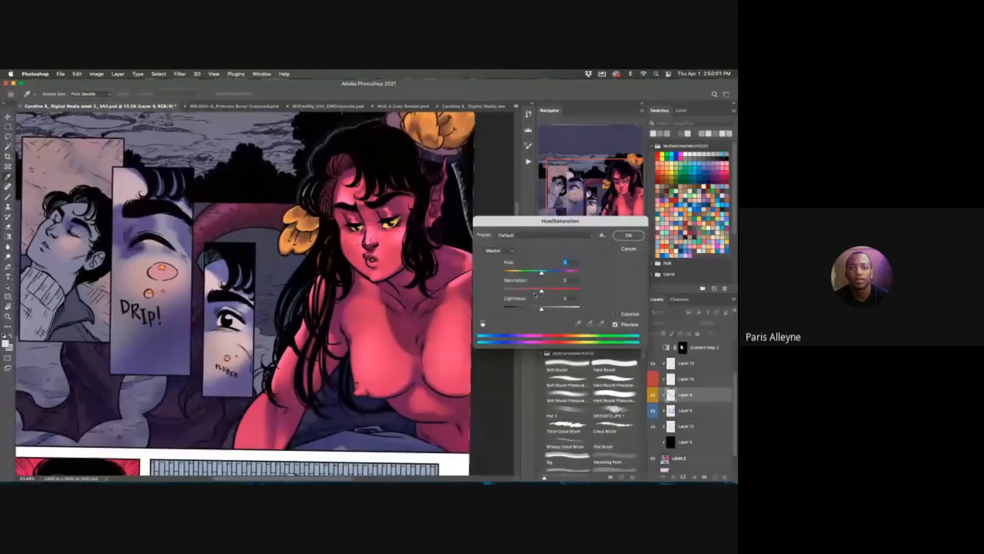
pyautogui.moveTo(540, 311)
pyautogui.mouseDown()
pyautogui.moveTo(512, 307)
pyautogui.moveTo(534, 309)
pyautogui.mouseUp()
pyautogui.click(562, 291)
pyautogui.moveTo(561, 291); pyautogui.dragTo(557, 291)
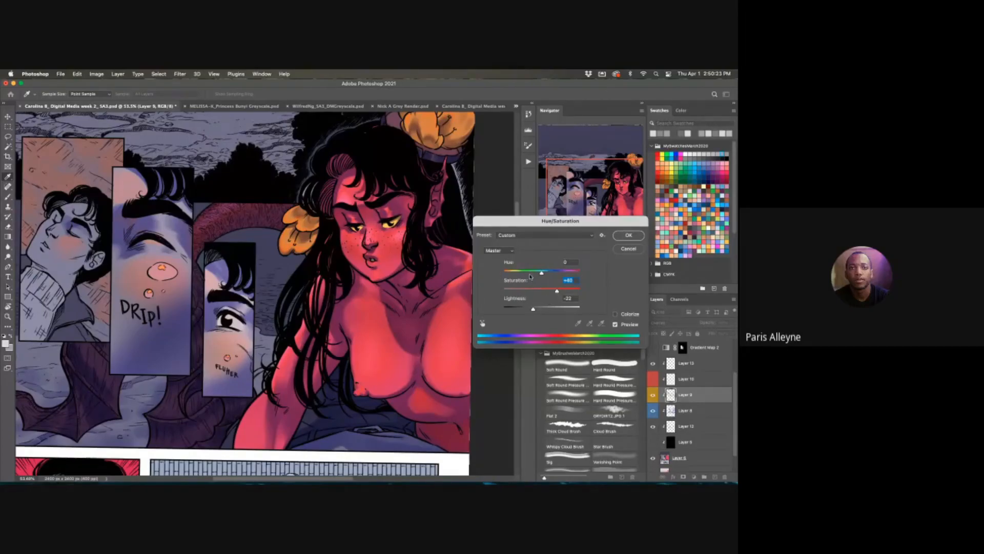
pyautogui.moveTo(541, 273); pyautogui.dragTo(547, 272)
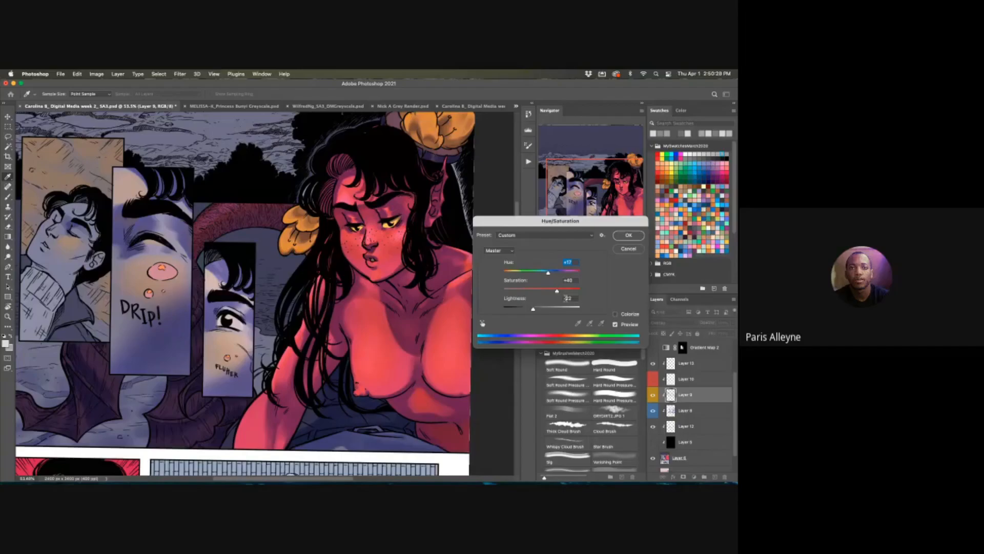
# - Try stronger Hue/Saturation settings on the orange-labelled layer, around hue +38 and saturation +55 with lightness near zero, and discard them
pyautogui.moveTo(533, 308); pyautogui.dragTo(563, 291)
pyautogui.moveTo(549, 272); pyautogui.dragTo(562, 274)
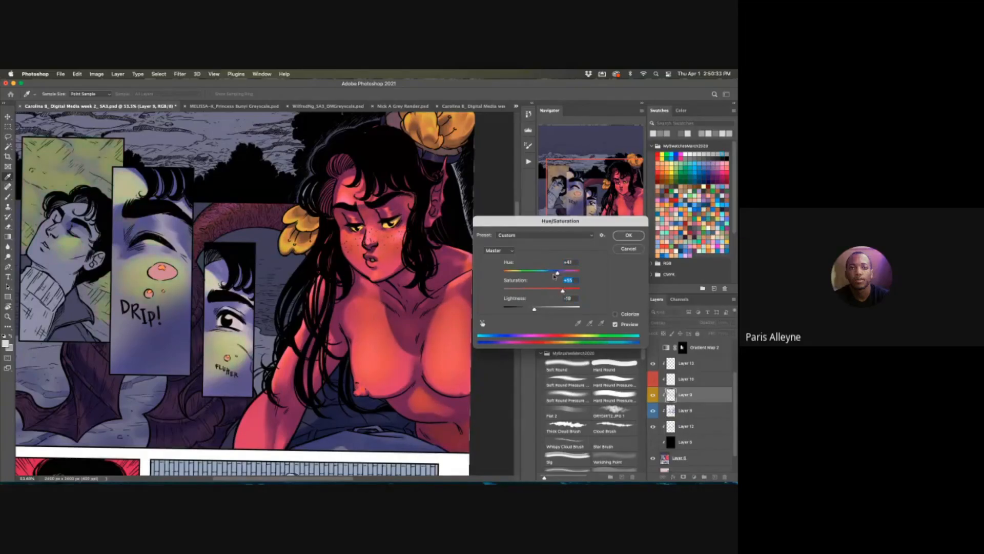
pyautogui.moveTo(534, 308); pyautogui.dragTo(543, 309)
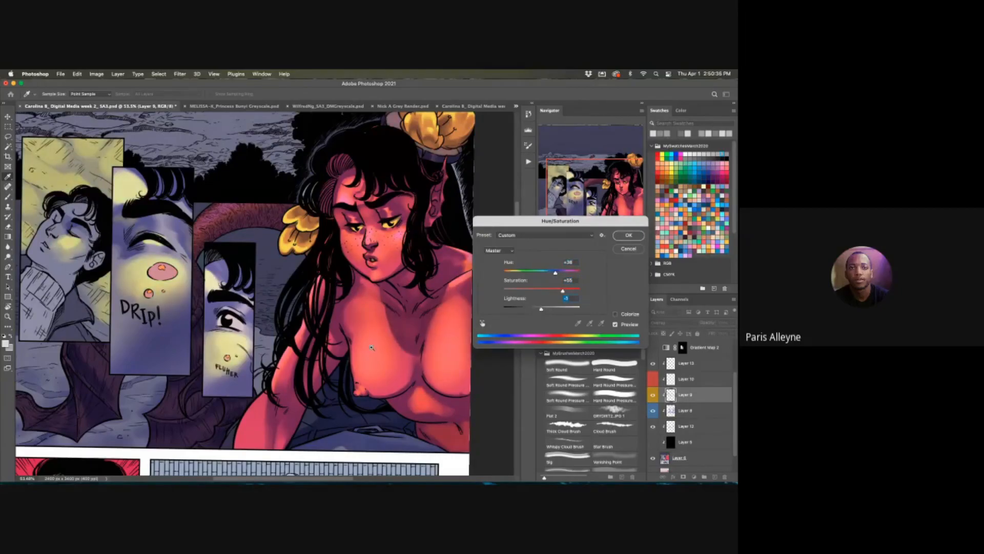
pyautogui.moveTo(372, 348)
pyautogui.mouseDown()
pyautogui.moveTo(336, 347)
pyautogui.moveTo(354, 347)
pyautogui.mouseUp()
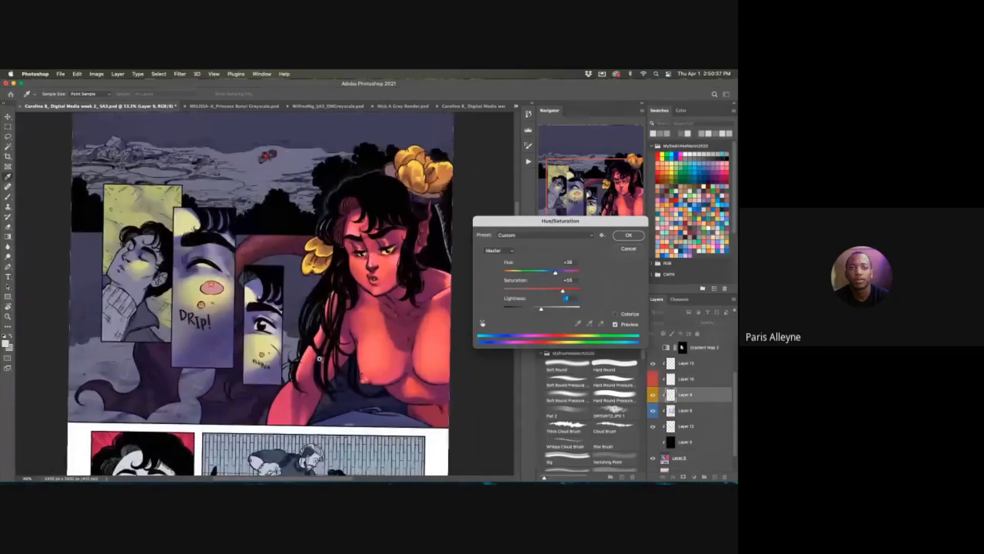
pyautogui.moveTo(541, 310); pyautogui.dragTo(540, 309)
pyautogui.moveTo(560, 272); pyautogui.dragTo(545, 272)
pyautogui.click(630, 252)
# - Select the first inset panel's background colour from the flat-colour layer and apply Hue/Saturation on the orange-labelled layer: hue about -146, saturation -48, lightness +14
pyautogui.moveTo(411, 332); pyautogui.dragTo(477, 276)
pyautogui.moveTo(414, 367); pyautogui.dragTo(421, 408)
pyautogui.moveTo(421, 408); pyautogui.dragTo(412, 408)
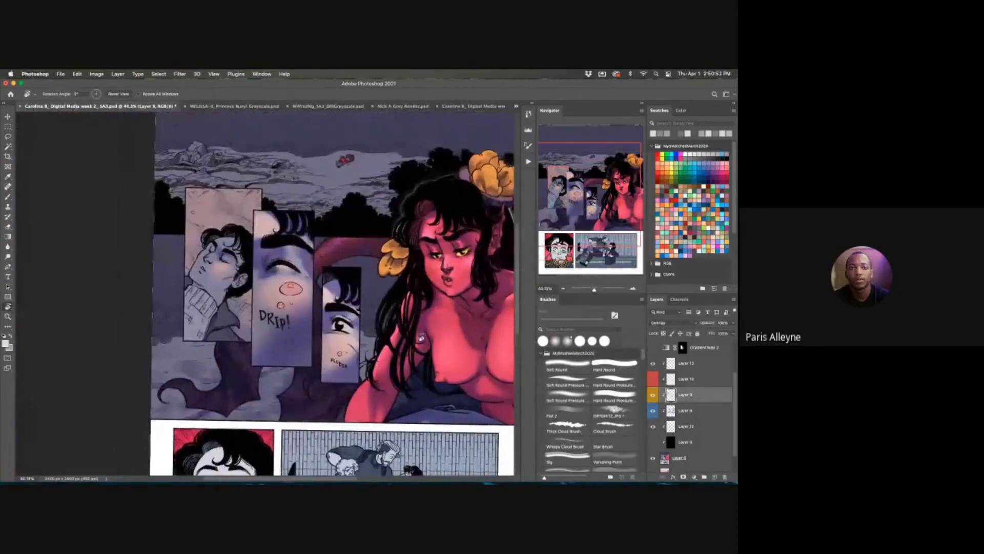
pyautogui.click(690, 457)
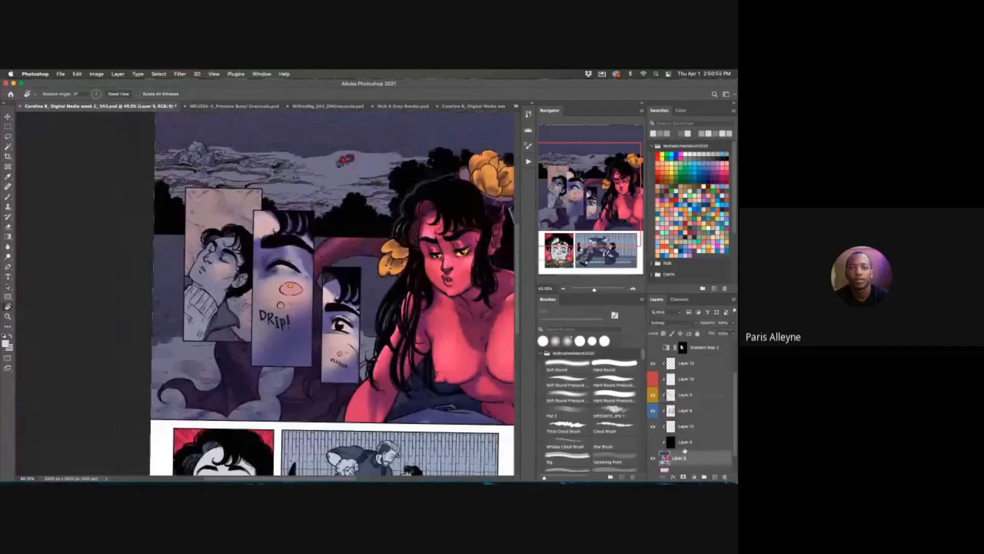
pyautogui.press('w')
pyautogui.click(237, 212)
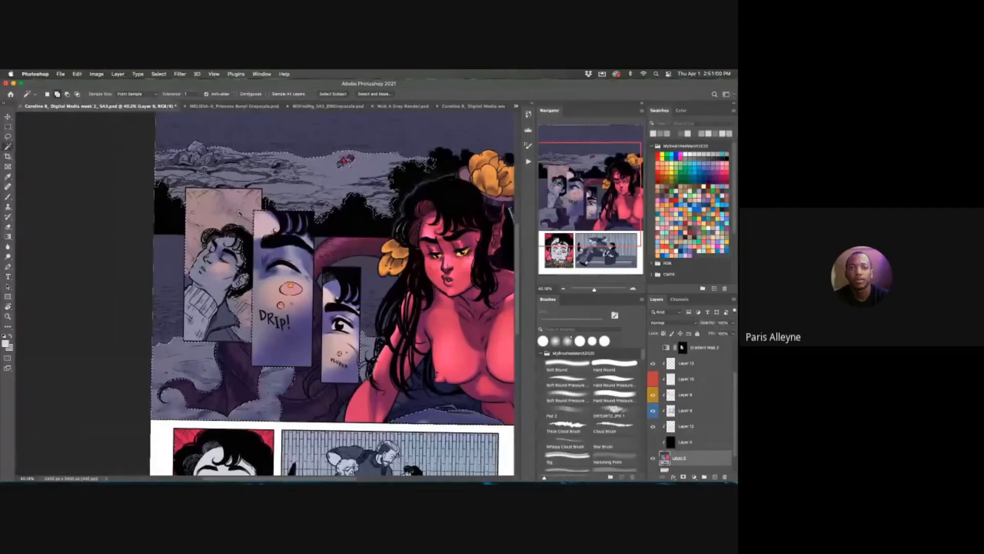
pyautogui.click(687, 394)
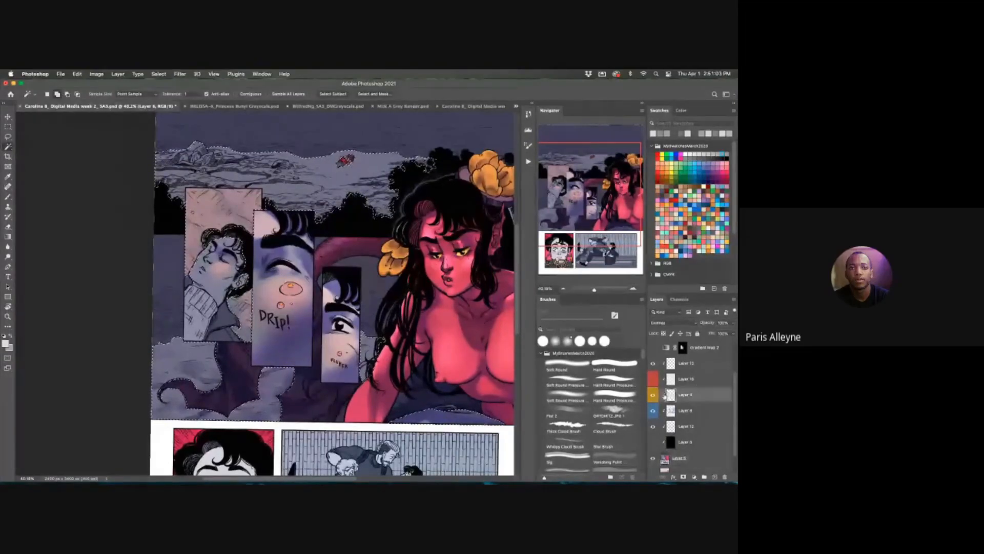
pyautogui.hotkey('ctrl', 'u')
pyautogui.moveTo(543, 273); pyautogui.dragTo(562, 273)
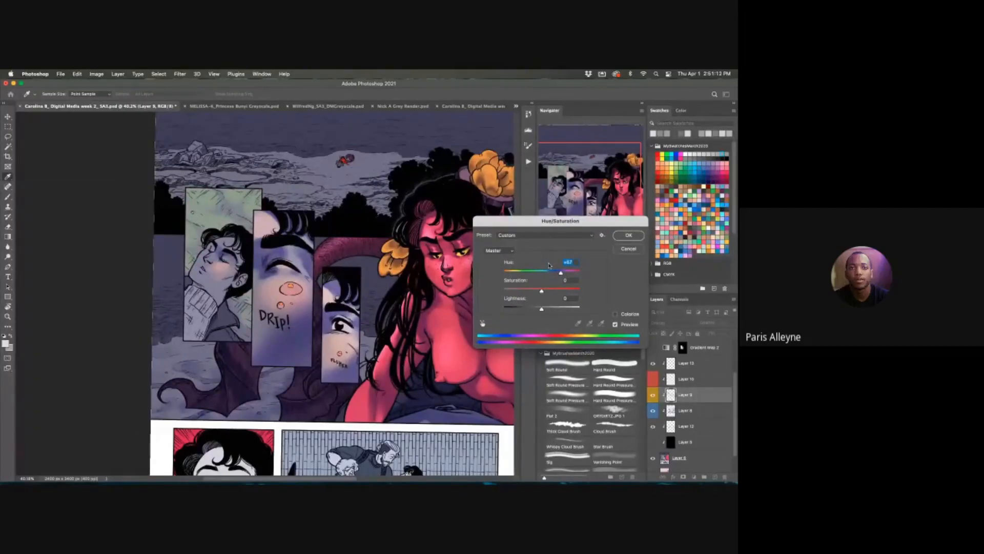
pyautogui.moveTo(561, 272); pyautogui.dragTo(512, 273)
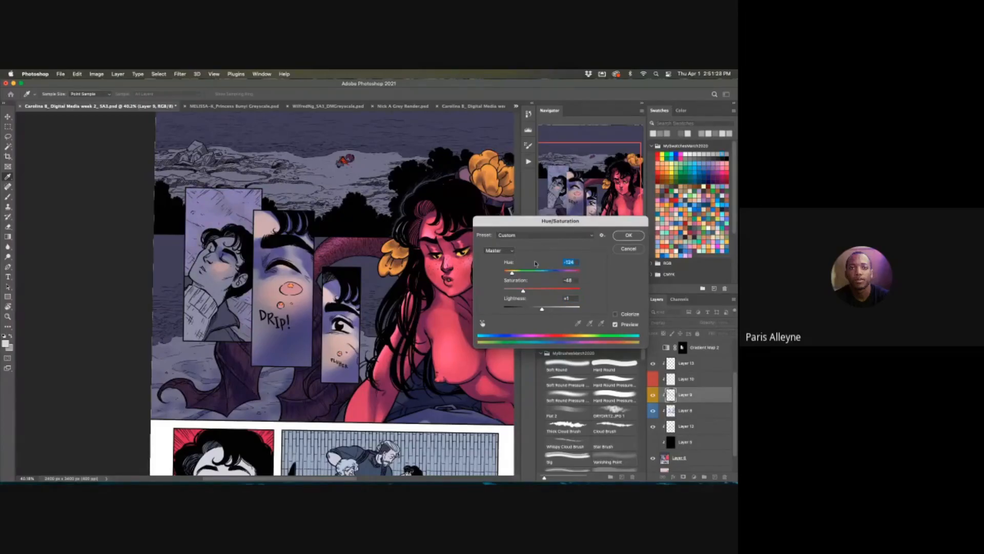
pyautogui.moveTo(513, 273); pyautogui.dragTo(509, 273)
pyautogui.moveTo(543, 310); pyautogui.dragTo(549, 307)
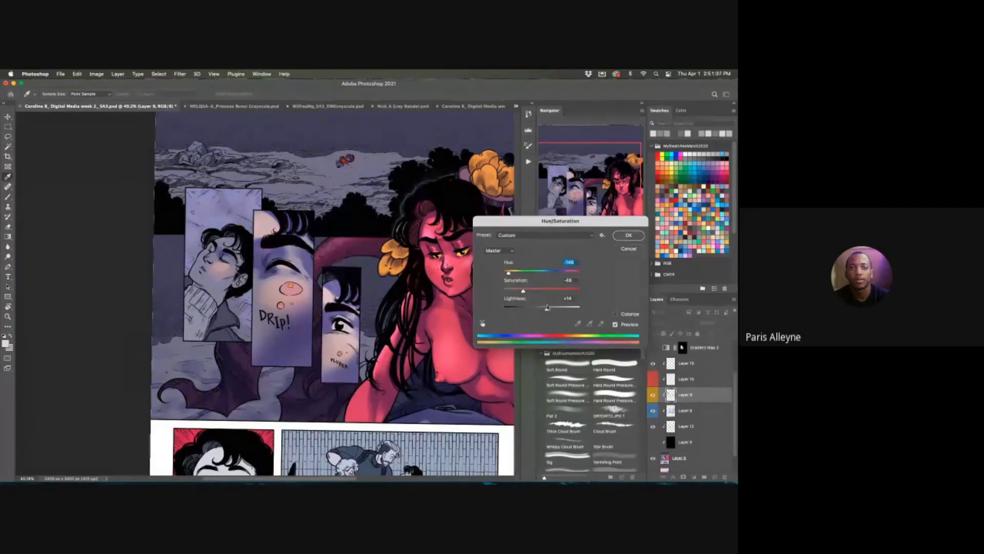
pyautogui.click(627, 238)
# - Select the second inset panel's skin colour from the flat-colour layer and try a hue shift of +31 on the orange-labelled layer
pyautogui.moveTo(363, 297); pyautogui.dragTo(342, 315)
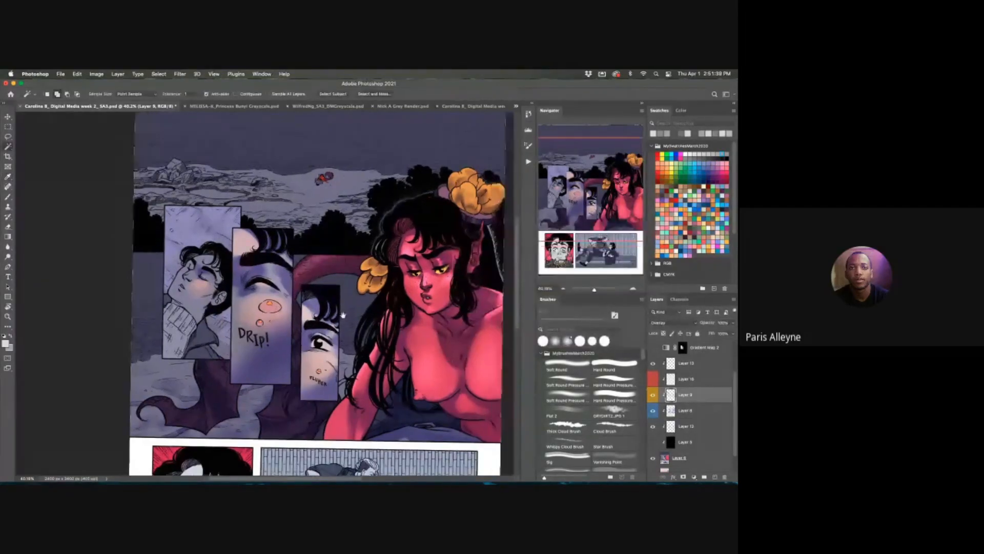
pyautogui.click(690, 458)
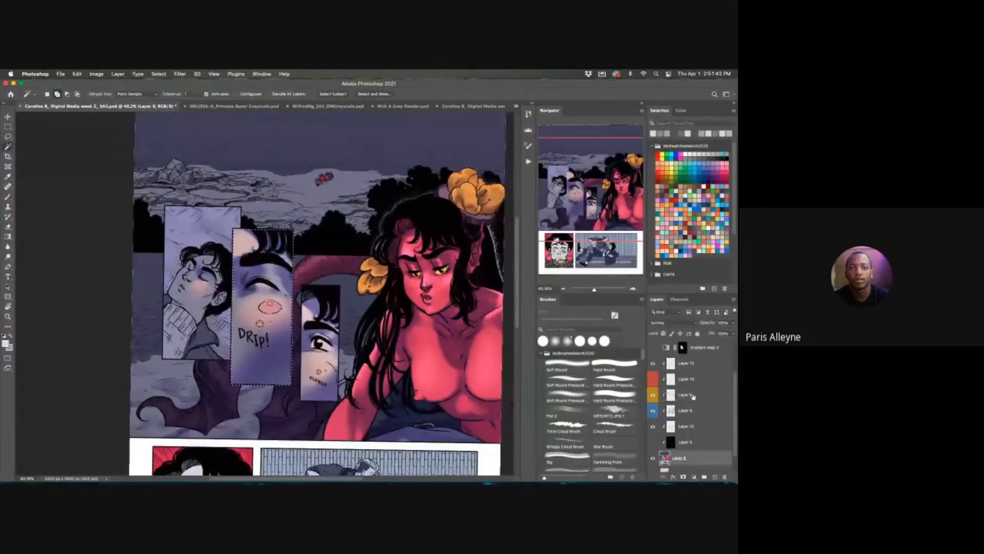
pyautogui.click(660, 394)
pyautogui.press('super+u')
pyautogui.moveTo(545, 273); pyautogui.dragTo(555, 272)
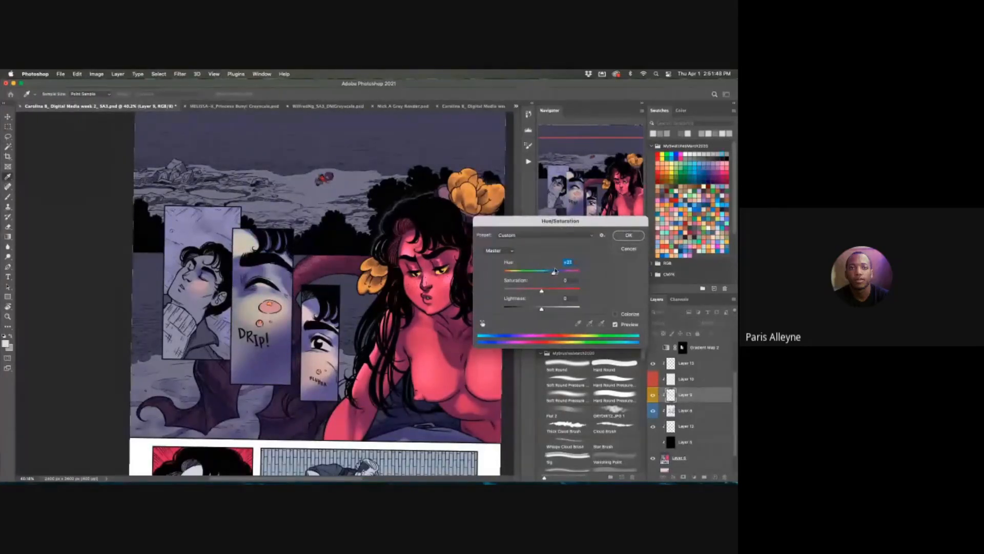
pyautogui.click(629, 248)
# - Add the third inset panel's skin to the selection and turn its orange-labelled highlights blue with Hue/Saturation, lowering saturation to about -32 and raising lightness slightly
pyautogui.click(700, 461)
pyautogui.click(310, 370)
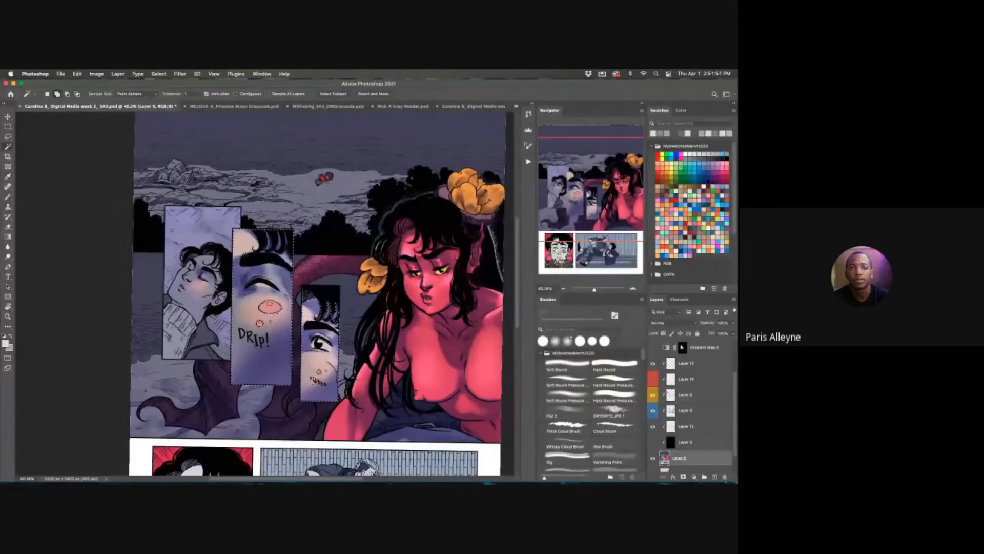
pyautogui.click(696, 397)
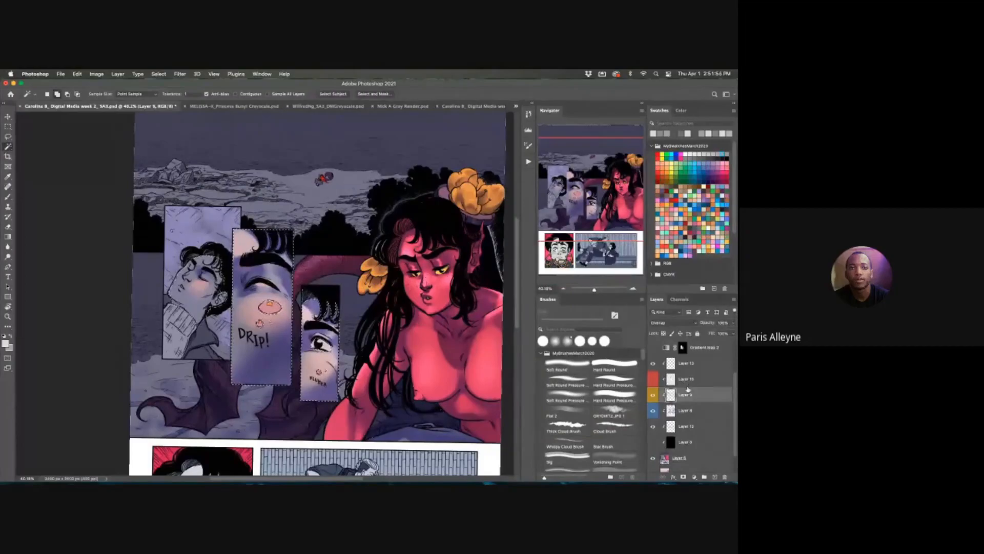
pyautogui.press('super+u')
pyautogui.moveTo(544, 274); pyautogui.dragTo(584, 273)
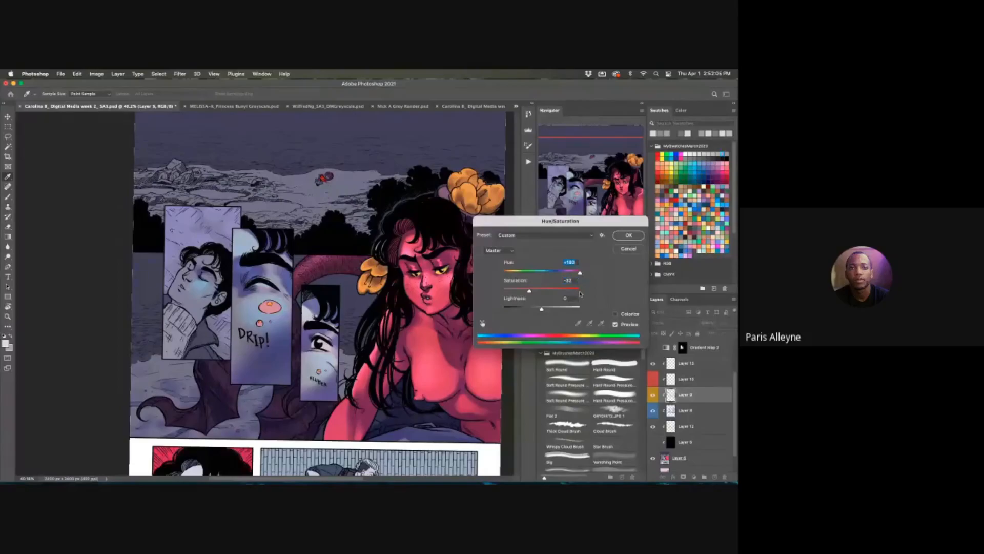
pyautogui.moveTo(387, 334); pyautogui.dragTo(418, 278)
pyautogui.moveTo(541, 310); pyautogui.dragTo(545, 308)
pyautogui.moveTo(510, 273); pyautogui.dragTo(505, 273)
pyautogui.click(637, 239)
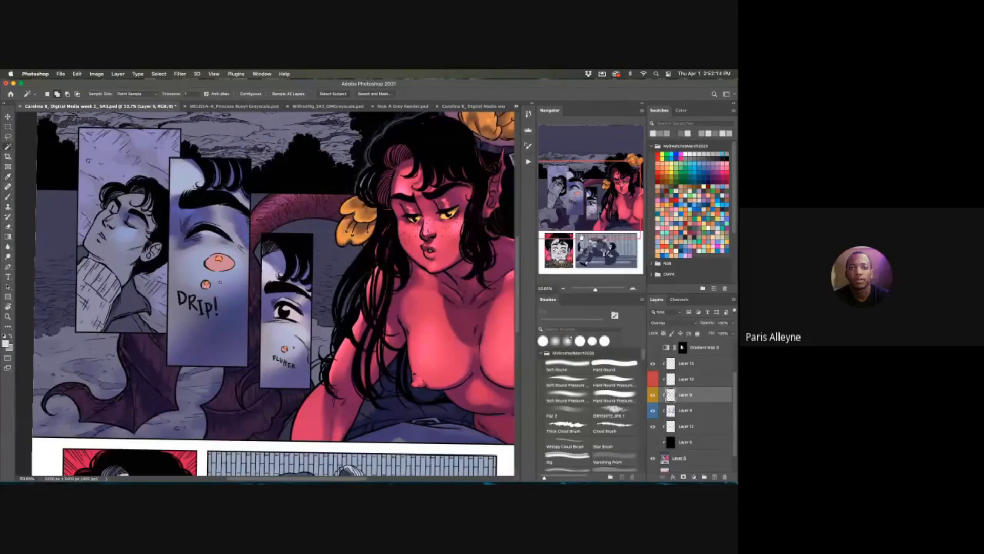
# - Select the large figure's red skin from the flat-colour layer and apply a negative hue shift and saturation +17 on the orange-labelled layer
pyautogui.scroll(-3, 469, 276)
pyautogui.scroll(2, 465, 174)
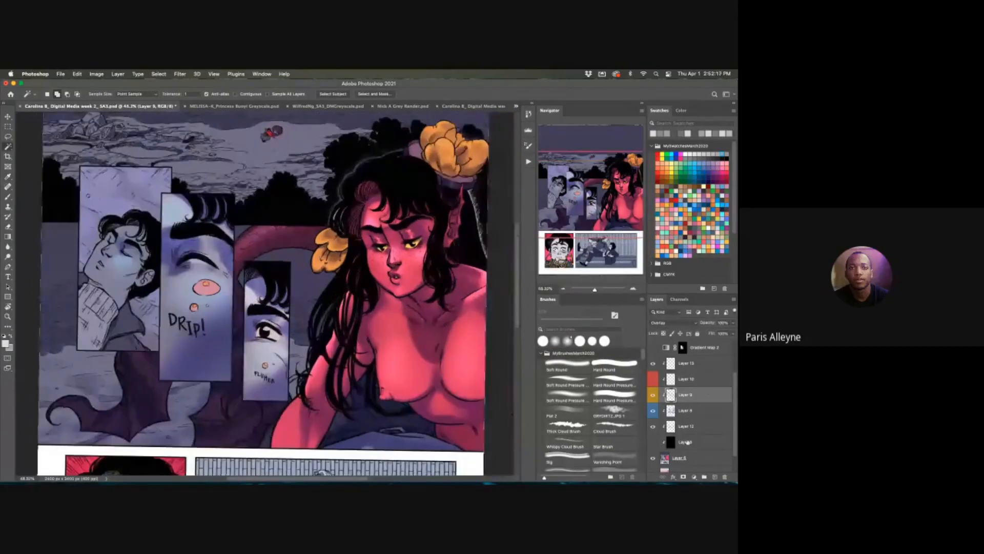
pyautogui.click(696, 459)
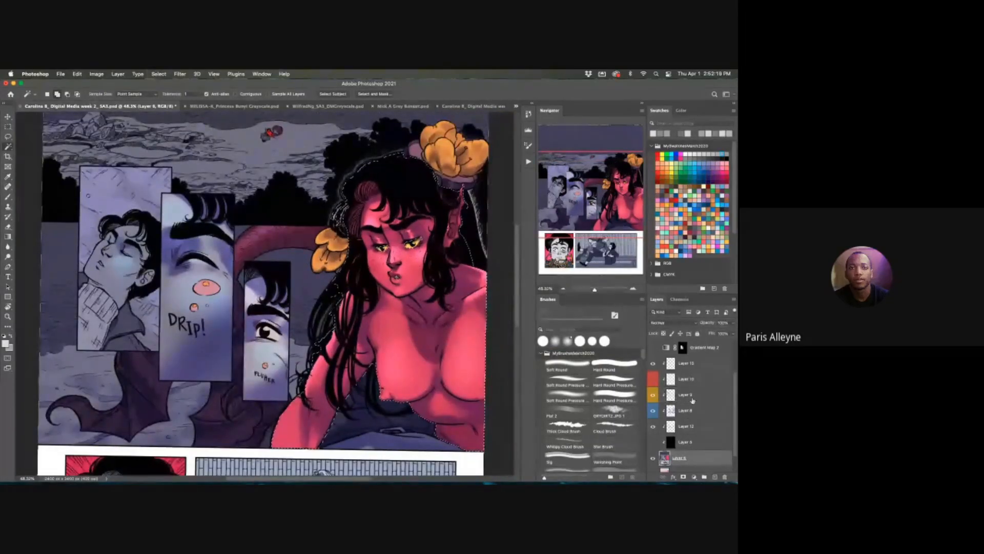
pyautogui.click(687, 394)
pyautogui.press('super+u')
pyautogui.moveTo(576, 225); pyautogui.dragTo(634, 179)
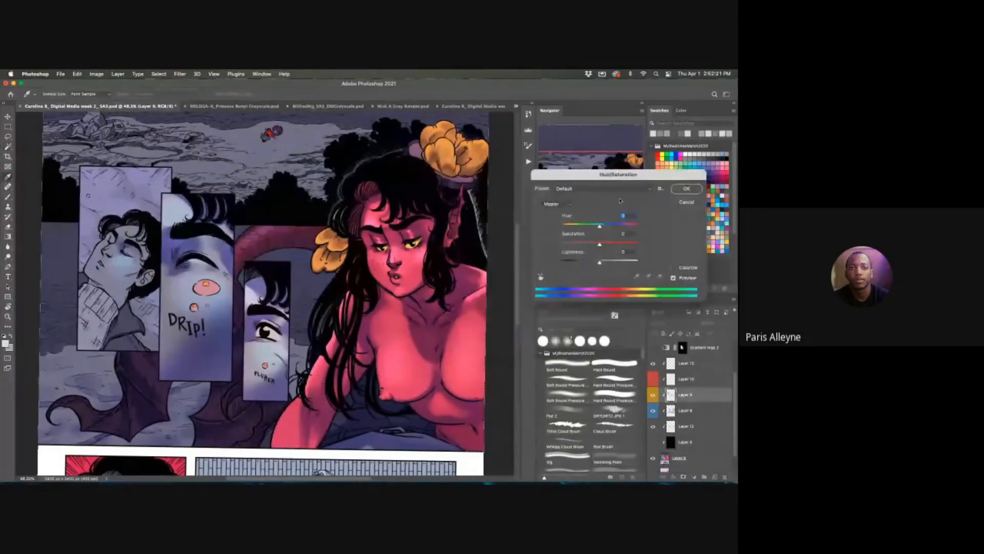
pyautogui.moveTo(601, 243); pyautogui.dragTo(588, 227)
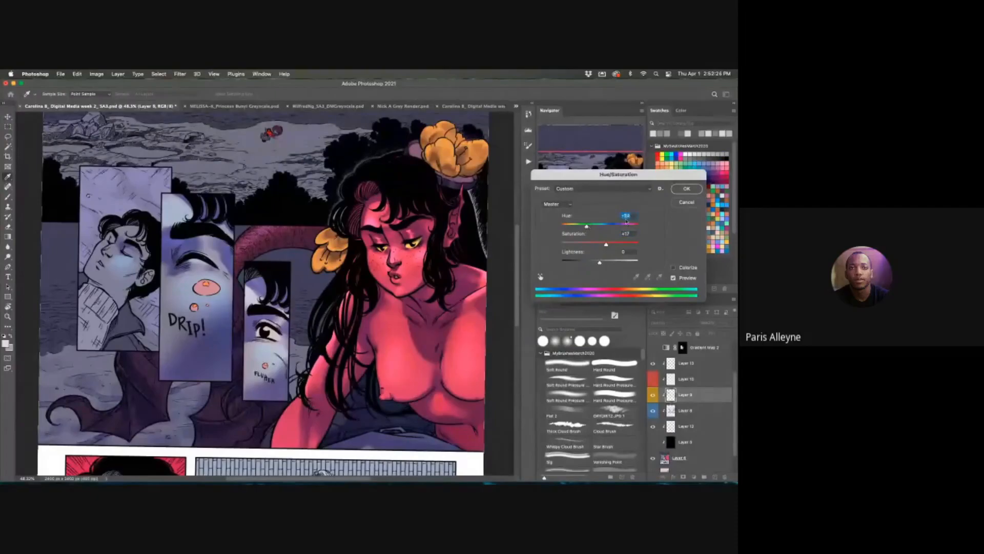
pyautogui.click(686, 189)
# - Apply Color Balance to the large figure's skin highlights with cyan-red about -69, magenta-green -23 and yellow-blue about +56
pyautogui.press('super+b')
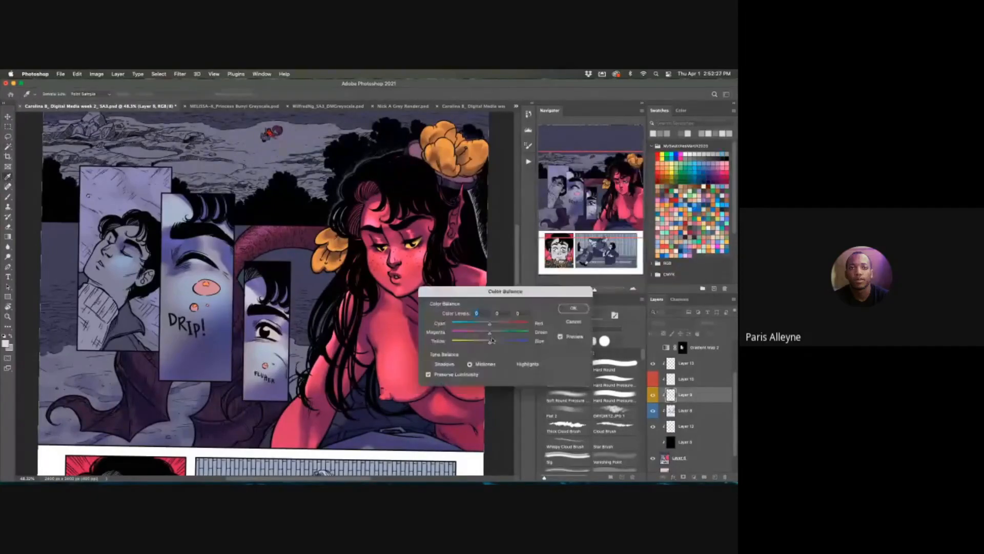
pyautogui.moveTo(491, 343); pyautogui.dragTo(463, 324)
pyautogui.moveTo(507, 291); pyautogui.dragTo(589, 212)
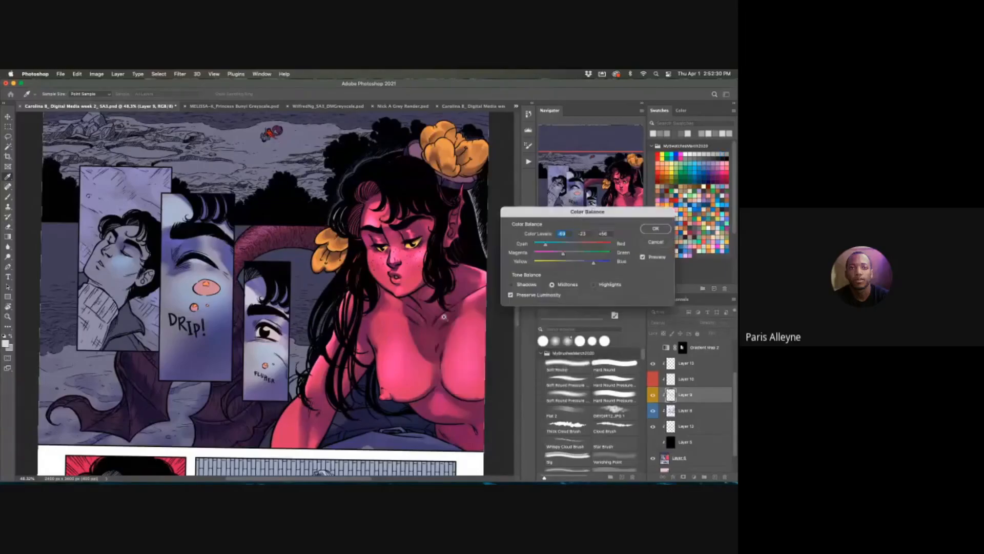
pyautogui.moveTo(441, 319); pyautogui.dragTo(426, 320)
pyautogui.click(649, 230)
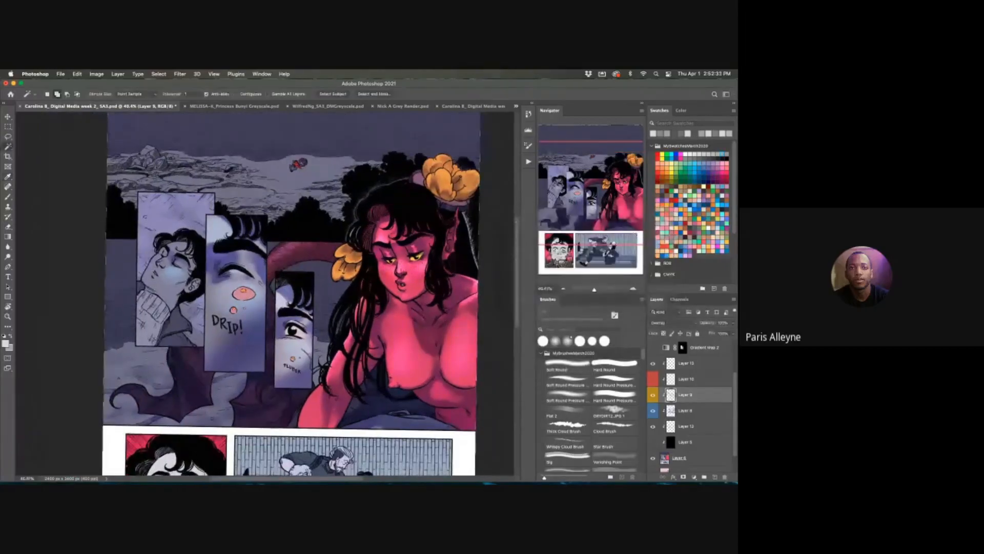
# - Select the yellow flowers from the flat-colour layer and brighten their orange-labelled highlights with Hue/Saturation at saturation about +62 and lightness about +41
pyautogui.moveTo(424, 355)
pyautogui.mouseDown()
pyautogui.moveTo(436, 340)
pyautogui.moveTo(412, 362)
pyautogui.mouseUp()
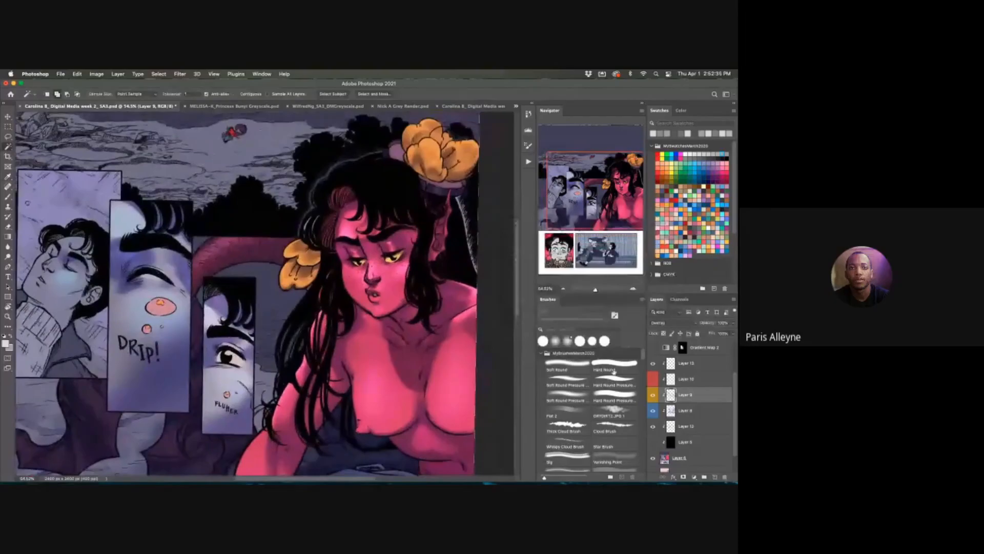
pyautogui.click(689, 456)
pyautogui.press('super+shift+d')
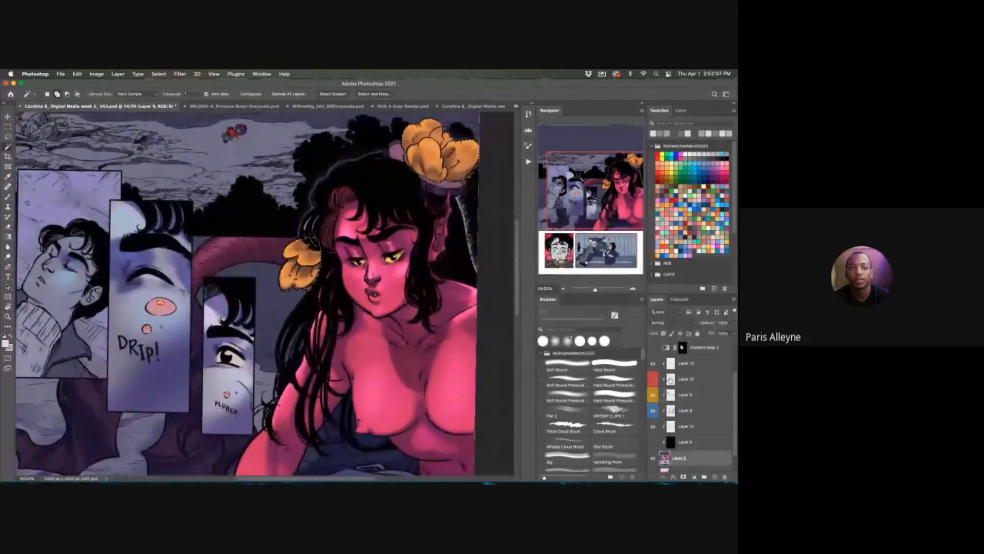
pyautogui.click(654, 398)
pyautogui.click(654, 399)
pyautogui.click(692, 398)
pyautogui.press('super+b')
pyautogui.moveTo(600, 244); pyautogui.dragTo(616, 261)
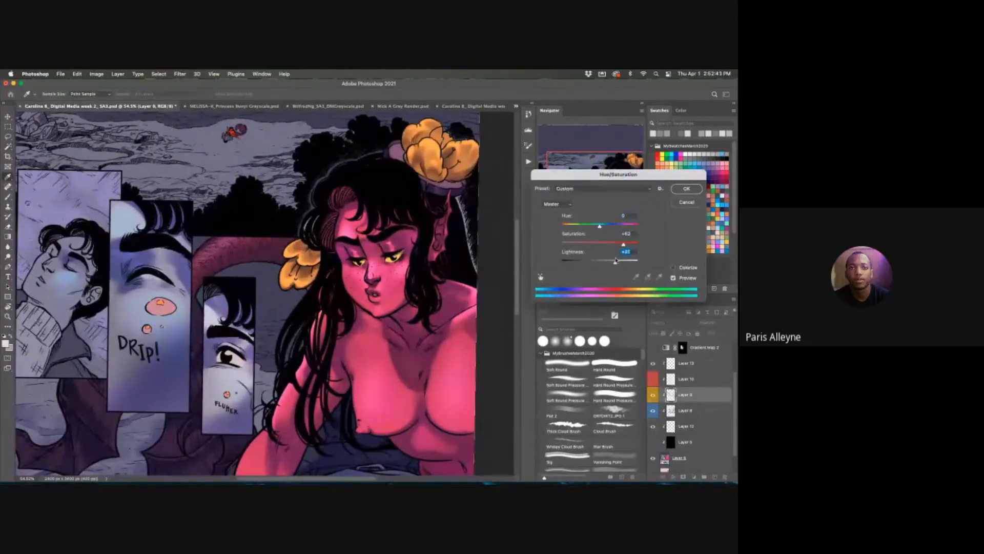
pyautogui.moveTo(602, 227); pyautogui.dragTo(603, 227)
pyautogui.click(682, 189)
# - Adjust the flowers' base colour on the flat-colour layer with Hue/Saturation, using a slight negative hue shift and a small lightness increase
pyautogui.click(696, 462)
pyautogui.press('super+d')
pyautogui.scroll(-3, 415, 268)
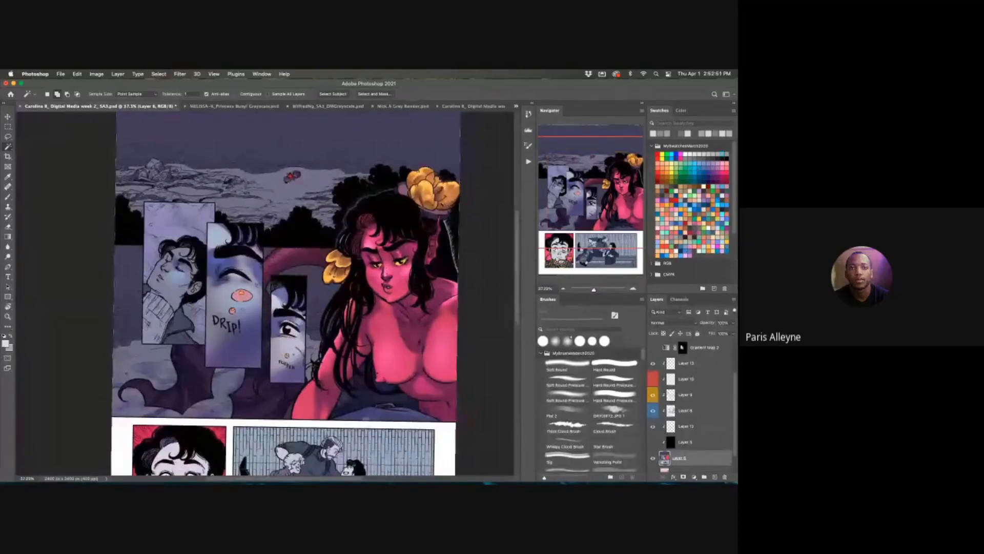
pyautogui.press('super+u')
pyautogui.moveTo(600, 226); pyautogui.dragTo(597, 226)
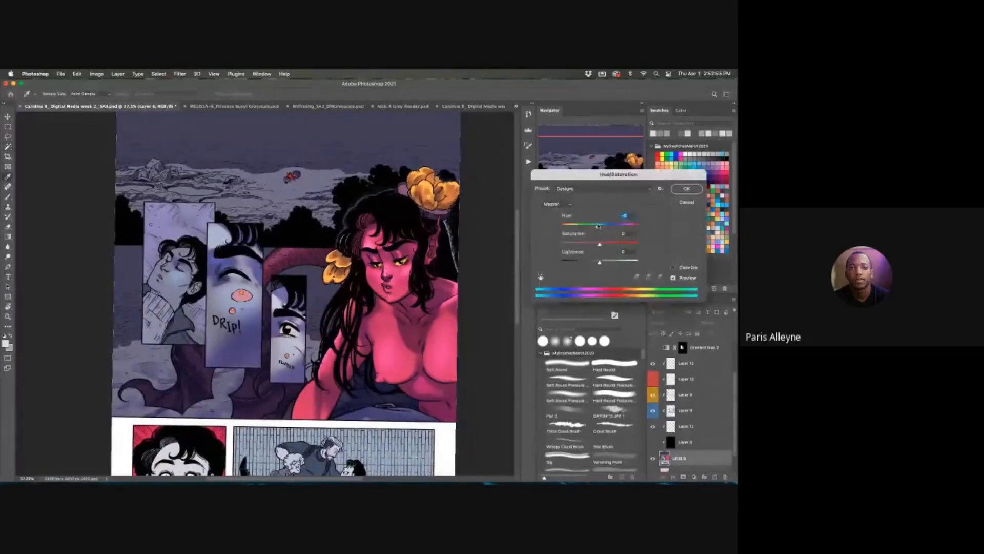
pyautogui.moveTo(601, 263); pyautogui.dragTo(605, 263)
pyautogui.click(685, 189)
# - Adjust the yellow flowers' shadows on the blue-labelled layer with Hue/Saturation, raising saturation and lightness, and compare before and after
pyautogui.scroll(2, 420, 225)
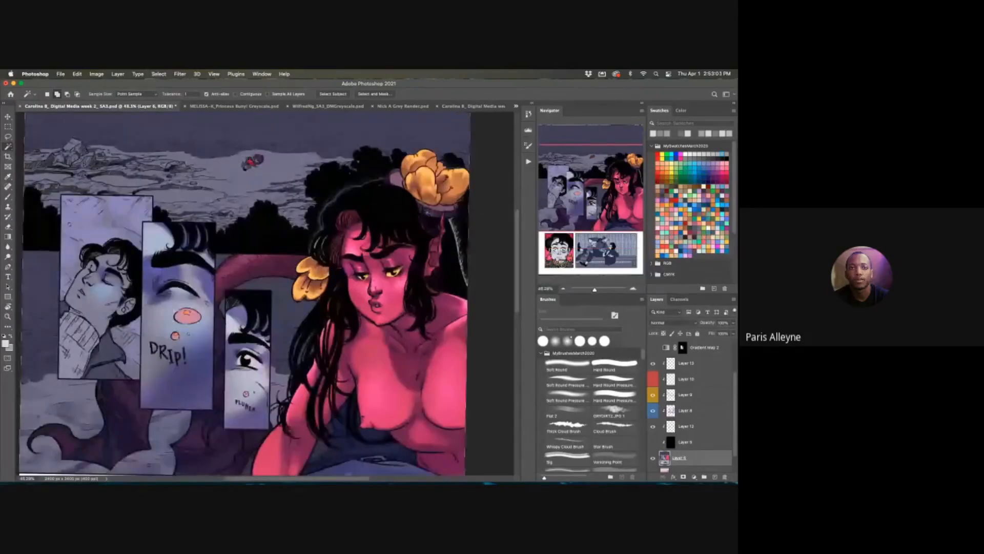
pyautogui.click(687, 409)
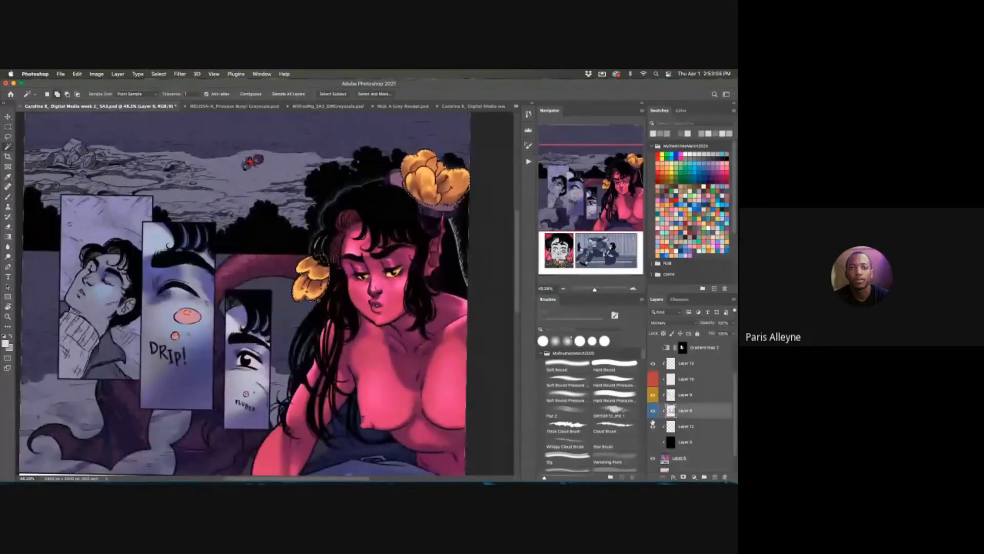
pyautogui.press('super+u')
pyautogui.moveTo(603, 227); pyautogui.dragTo(598, 263)
pyautogui.moveTo(608, 226); pyautogui.dragTo(614, 225)
pyautogui.moveTo(617, 245); pyautogui.dragTo(606, 262)
pyautogui.moveTo(386, 322)
pyautogui.mouseDown()
pyautogui.moveTo(354, 321)
pyautogui.moveTo(378, 322)
pyautogui.mouseUp()
pyautogui.moveTo(610, 244); pyautogui.dragTo(612, 244)
pyautogui.click(686, 189)
pyautogui.moveTo(436, 269); pyautogui.dragTo(395, 266)
pyautogui.press('super+z')
pyautogui.press('super+shift+z')
# - Apply a second Hue/Saturation adjustment to the flowers on the blue-labelled layer with hue +11, saturation +68 and lightness +17
pyautogui.moveTo(388, 311); pyautogui.dragTo(404, 321)
pyautogui.moveTo(422, 231); pyautogui.dragTo(408, 266)
pyautogui.moveTo(413, 290); pyautogui.dragTo(422, 294)
pyautogui.press('super+u')
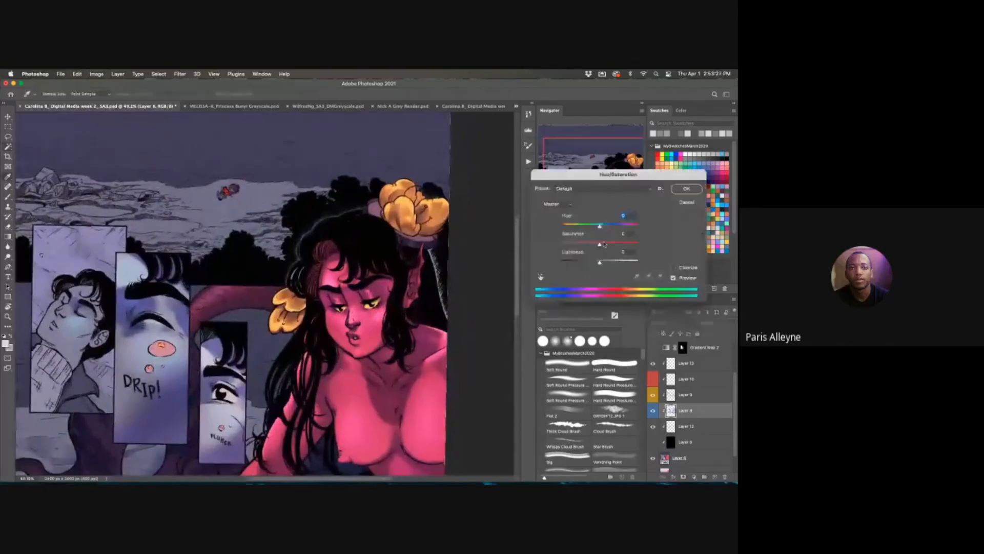
pyautogui.moveTo(598, 227); pyautogui.dragTo(595, 227)
pyautogui.moveTo(600, 262); pyautogui.dragTo(606, 262)
pyautogui.moveTo(613, 244); pyautogui.dragTo(603, 226)
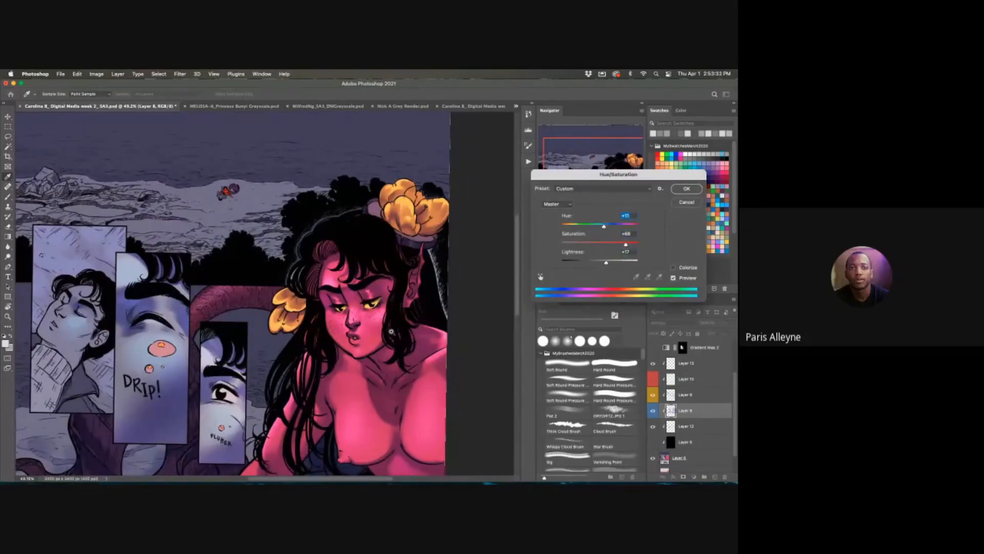
pyautogui.scroll(-3, 393, 334)
pyautogui.click(687, 189)
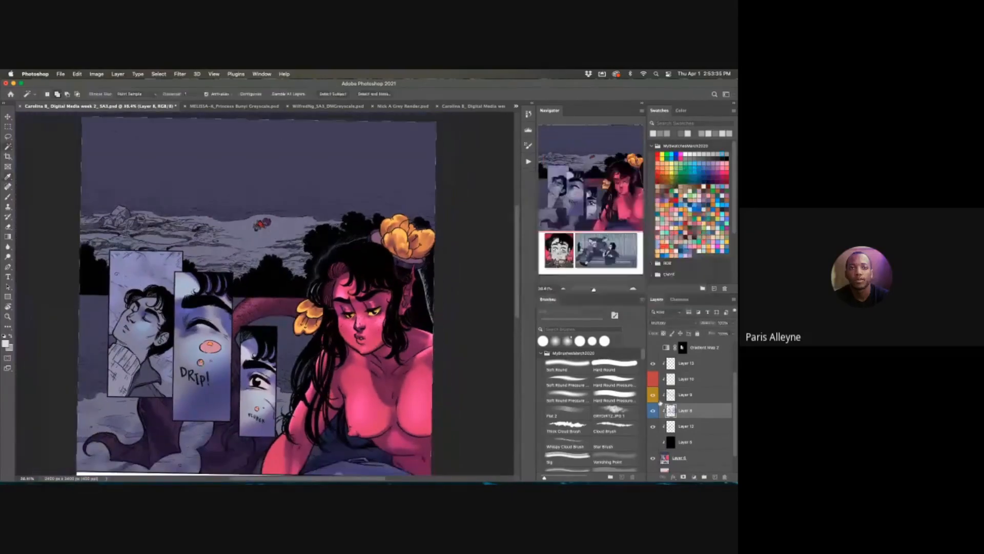
# - Shift the flowers' base colour toward orange on the flat-colour layer with Hue/Saturation at hue about -11
pyautogui.click(685, 457)
pyautogui.hotkey('ctrl', 'u')
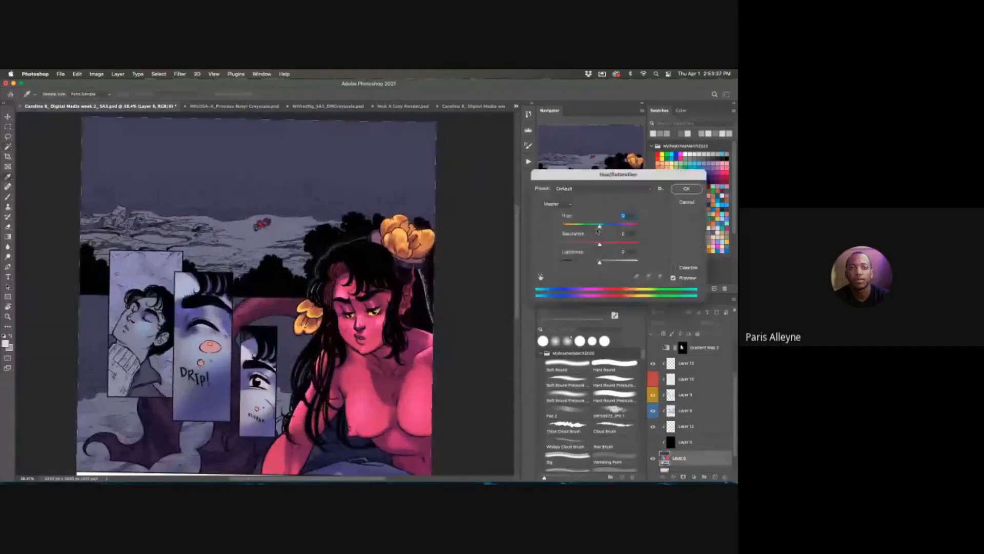
pyautogui.moveTo(599, 226); pyautogui.dragTo(596, 227)
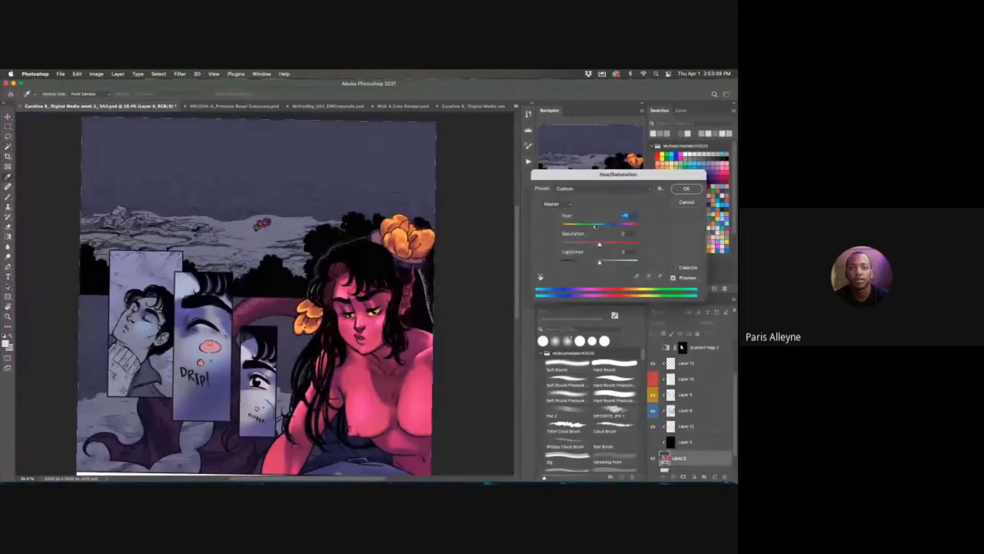
pyautogui.scroll(-3, 398, 355)
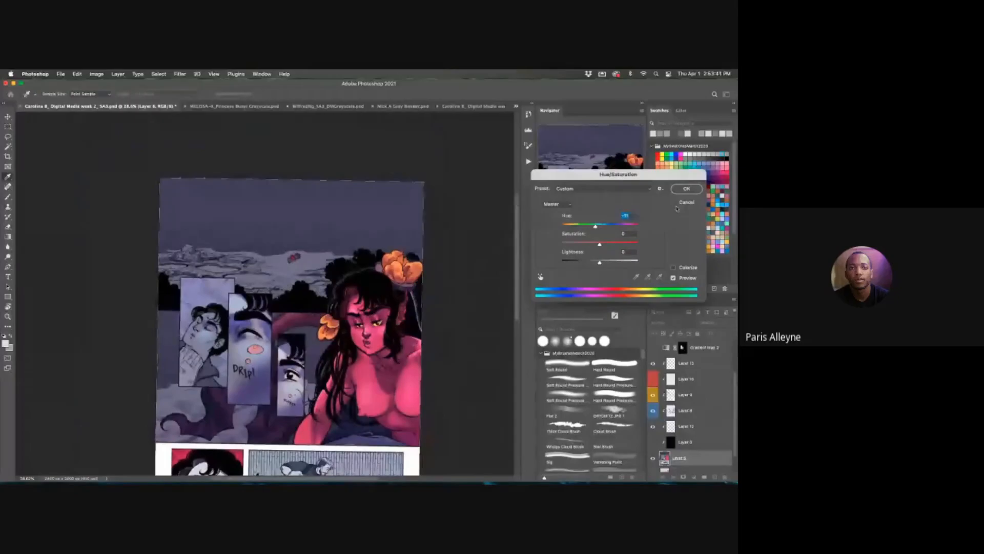
pyautogui.click(687, 190)
# - Preview the page with the red-labelled layer visible, hide that layer again and inspect the large figure's face and shoulder
pyautogui.click(653, 379)
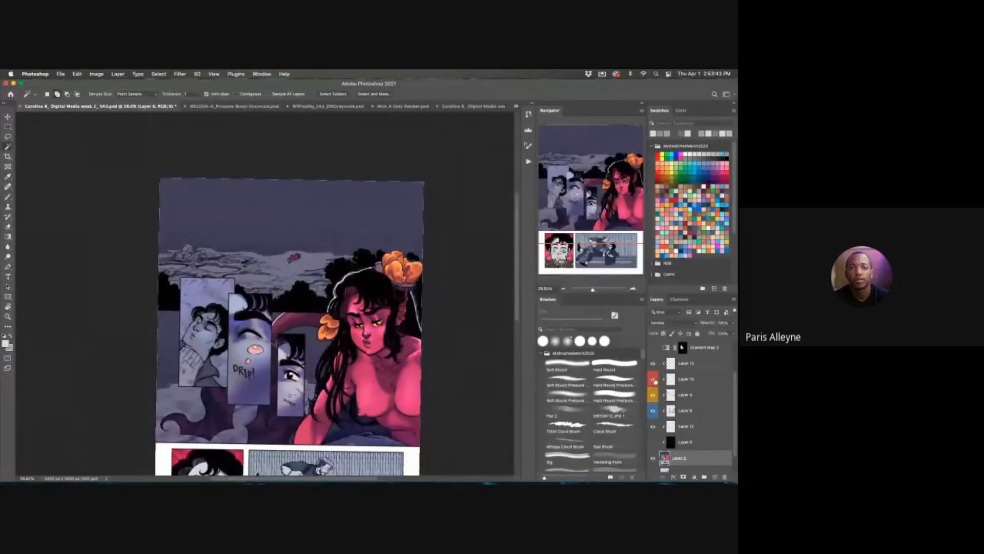
pyautogui.scroll(3, 408, 359)
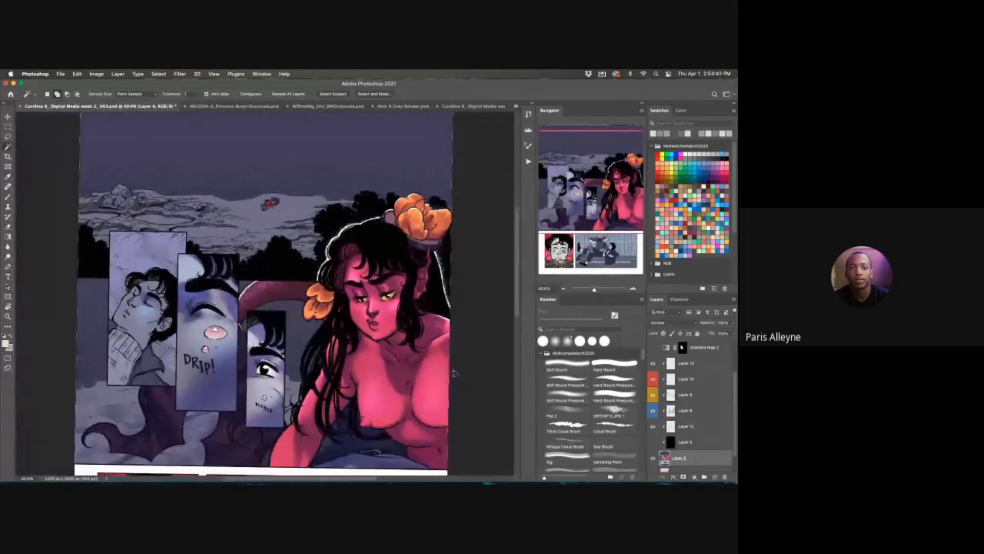
pyautogui.click(653, 379)
pyautogui.scroll(3, 423, 306)
pyautogui.scroll(5, 423, 306)
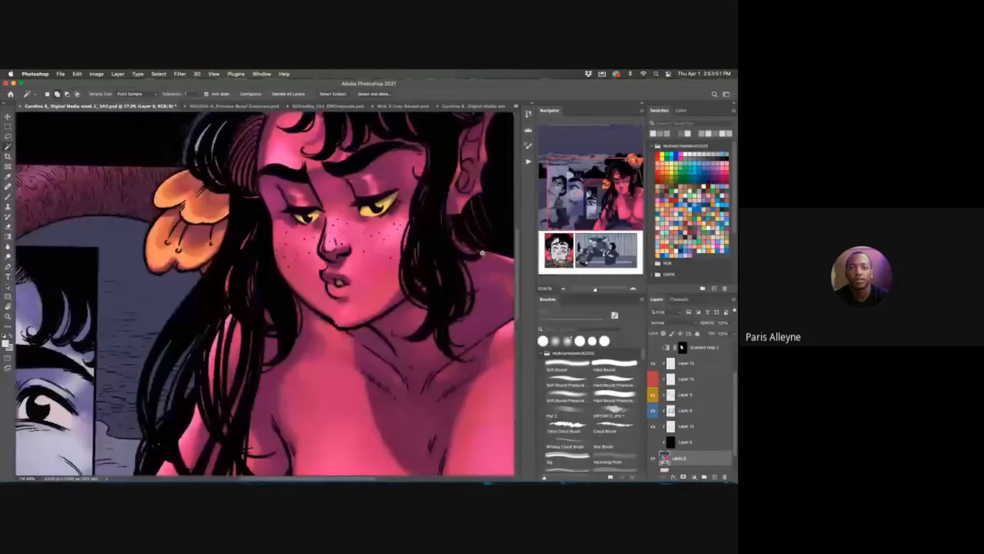
pyautogui.moveTo(479, 293); pyautogui.dragTo(473, 301)
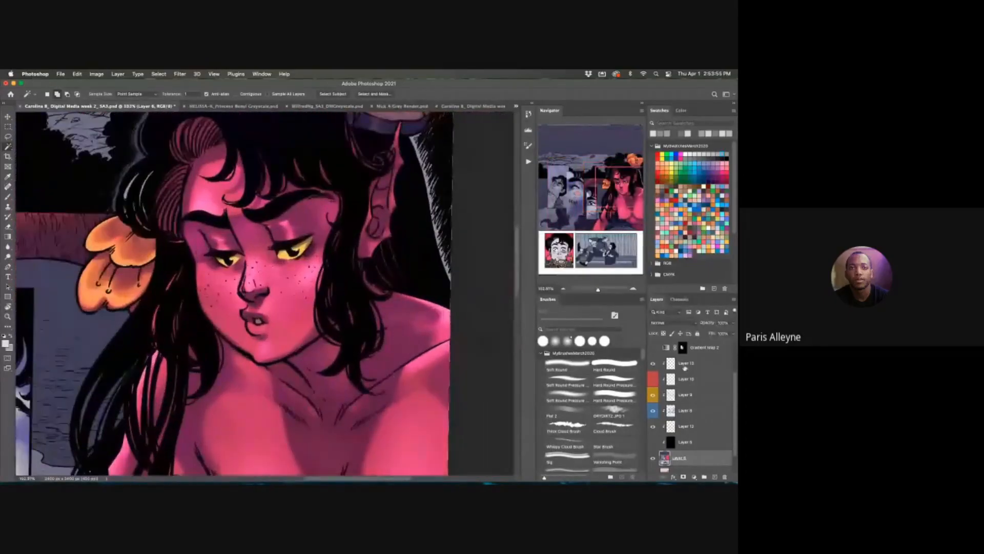
# - Add a new layer directly above the orange-labelled layer and clip it to the flat colours
pyautogui.click(686, 395)
pyautogui.scroll(-2, 385, 360)
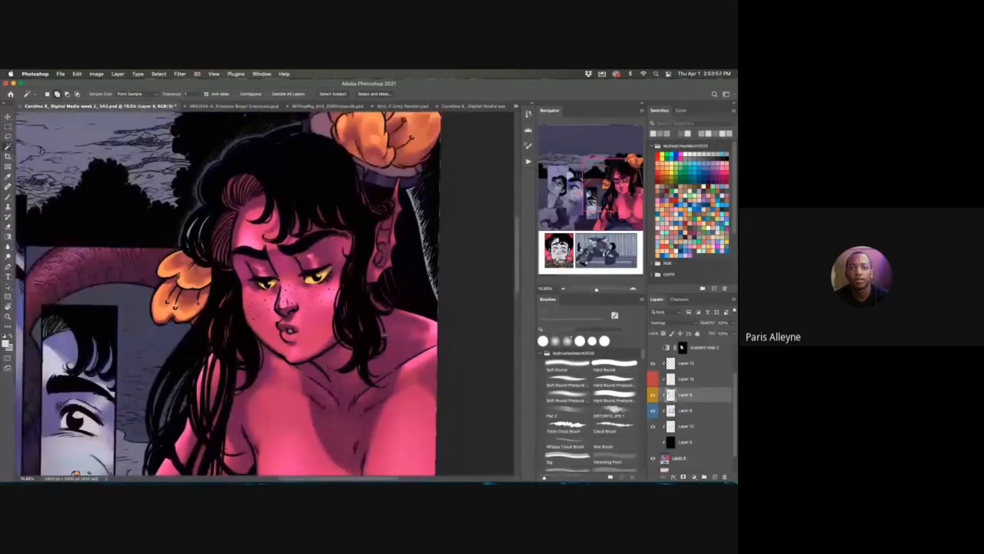
pyautogui.press('super+shift+n')
pyautogui.press('Return')
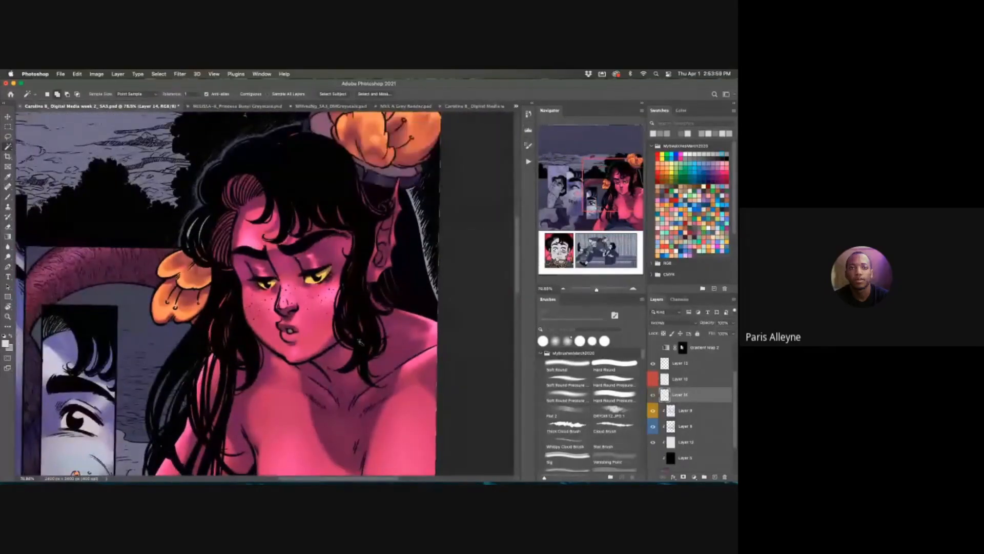
pyautogui.scroll(1, 373, 333)
pyautogui.scroll(2, 373, 333)
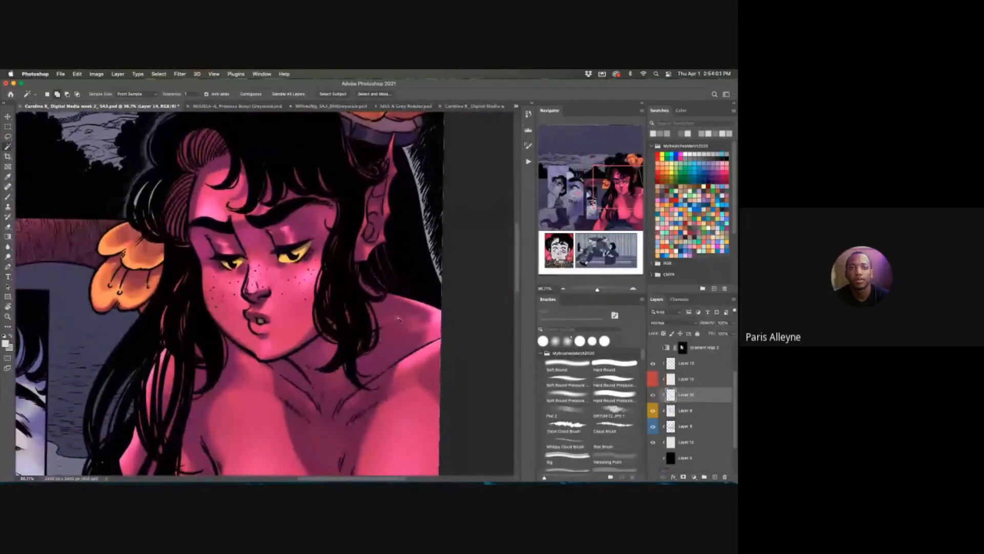
# - Paint a yellow-orange rim light along the large figure's shoulder with the Hard Round Pressure brush
pyautogui.press('b')
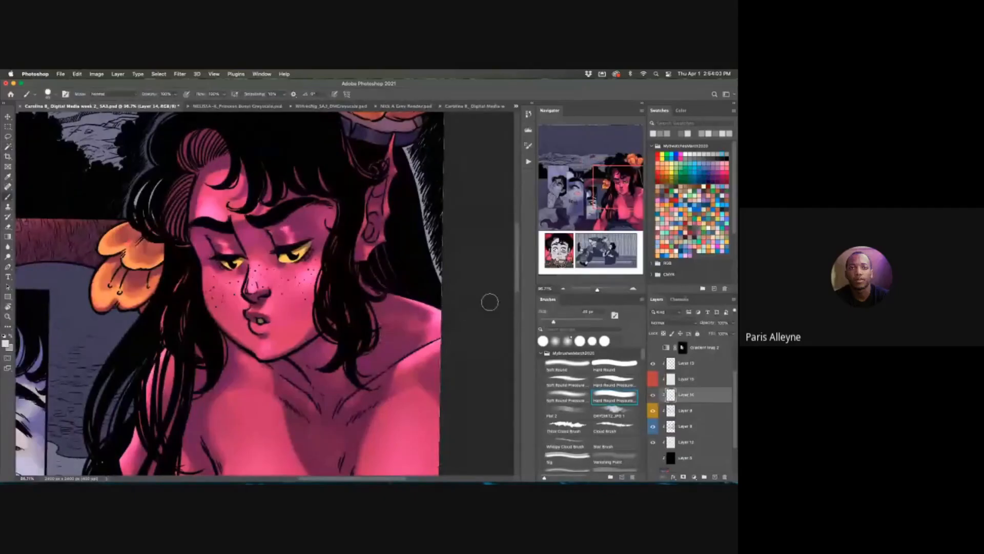
pyautogui.click(684, 203)
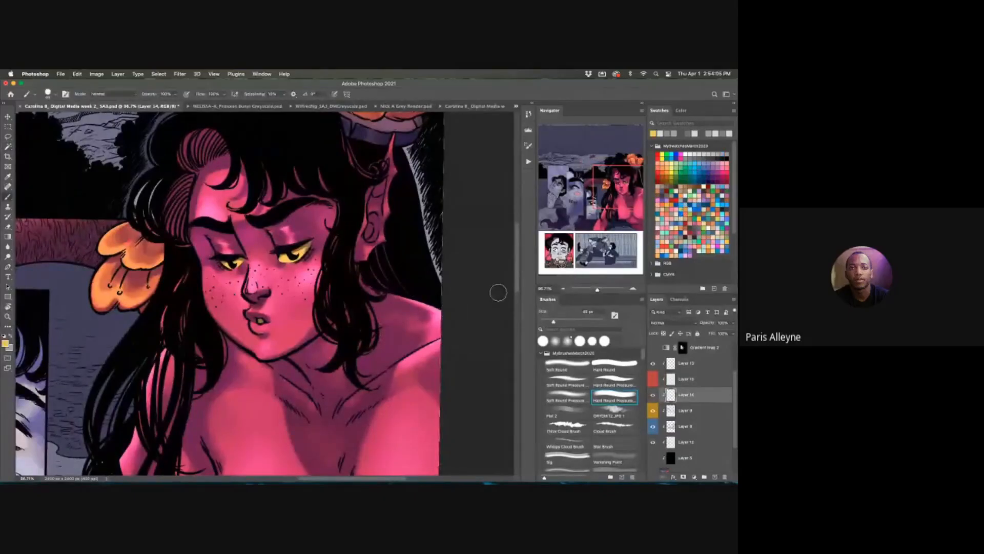
pyautogui.moveTo(431, 299)
pyautogui.mouseDown()
pyautogui.moveTo(451, 334)
pyautogui.moveTo(431, 304)
pyautogui.moveTo(442, 310)
pyautogui.moveTo(414, 292)
pyautogui.mouseUp()
pyautogui.moveTo(431, 363); pyautogui.dragTo(437, 285)
pyautogui.moveTo(281, 357); pyautogui.dragTo(354, 327)
pyautogui.moveTo(475, 285); pyautogui.dragTo(394, 378)
# - Paint the yellow-orange rim light along the outer edge and points of the large figure's ear with a smaller brush
pyautogui.press('[')
pyautogui.press('[')
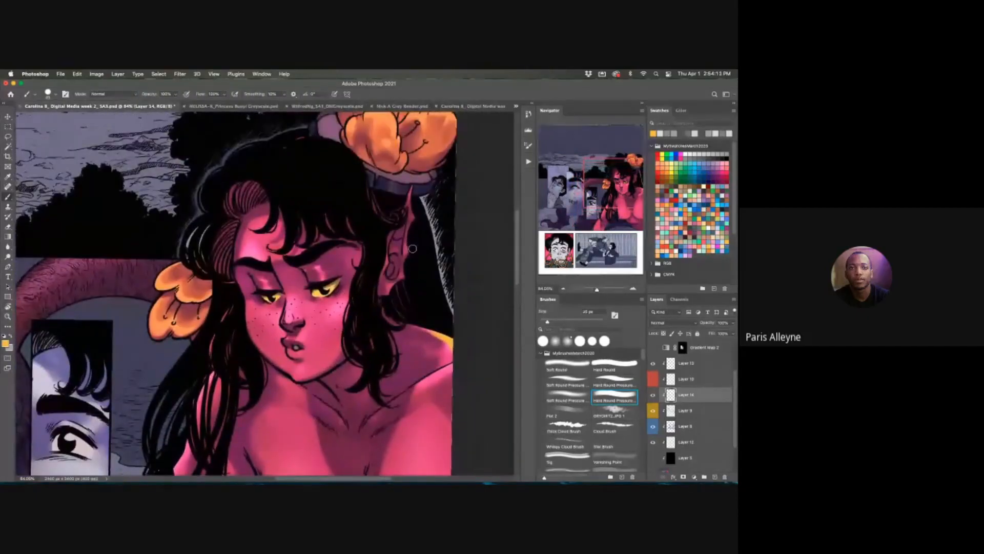
pyautogui.moveTo(411, 250); pyautogui.dragTo(409, 254)
pyautogui.moveTo(416, 206); pyautogui.dragTo(412, 220)
pyautogui.press(']')
pyautogui.press(']')
pyautogui.click(415, 266)
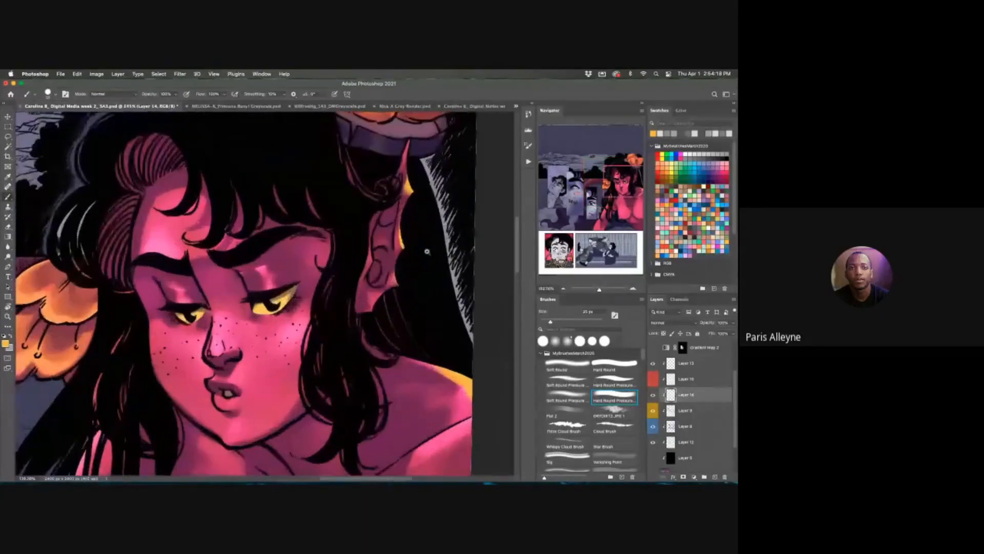
pyautogui.keyDown('alt'); pyautogui.click(396, 288); pyautogui.keyUp('alt')
pyautogui.moveTo(396, 288); pyautogui.dragTo(406, 274)
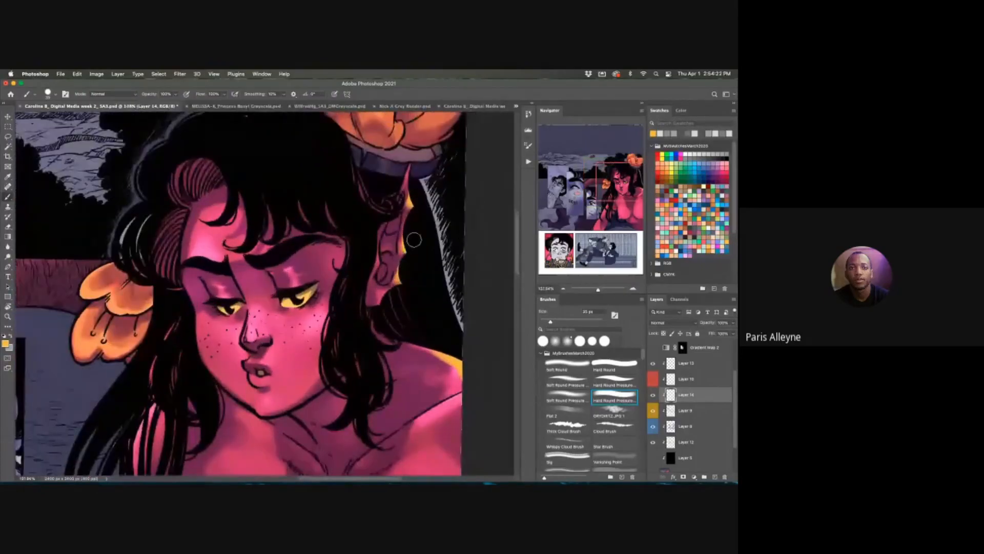
pyautogui.keyDown('alt'); pyautogui.click(421, 287); pyautogui.keyUp('alt')
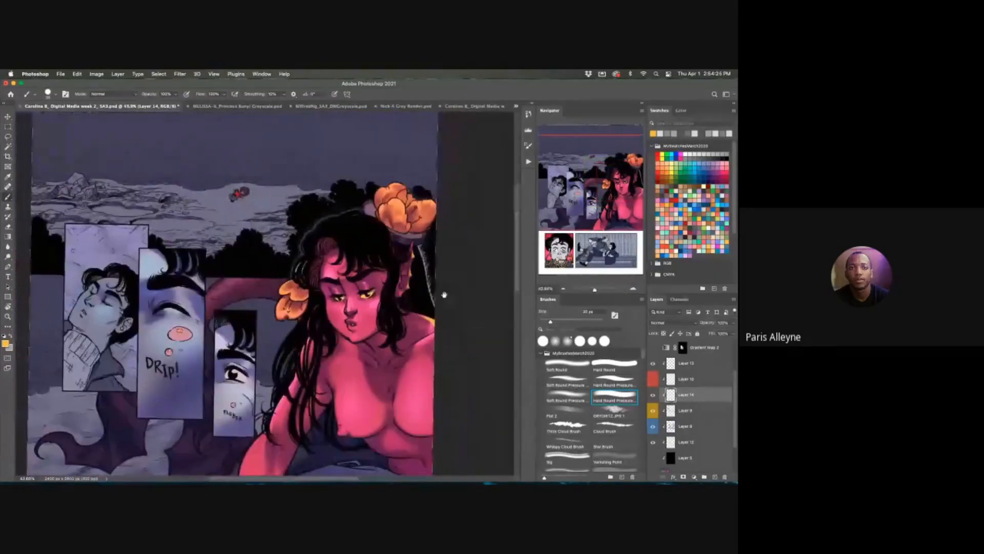
# - Refine the yellow-orange rim light around the large figure's ear and shoulder, varying the brush size
pyautogui.click(424, 328)
pyautogui.moveTo(407, 346); pyautogui.dragTo(411, 339)
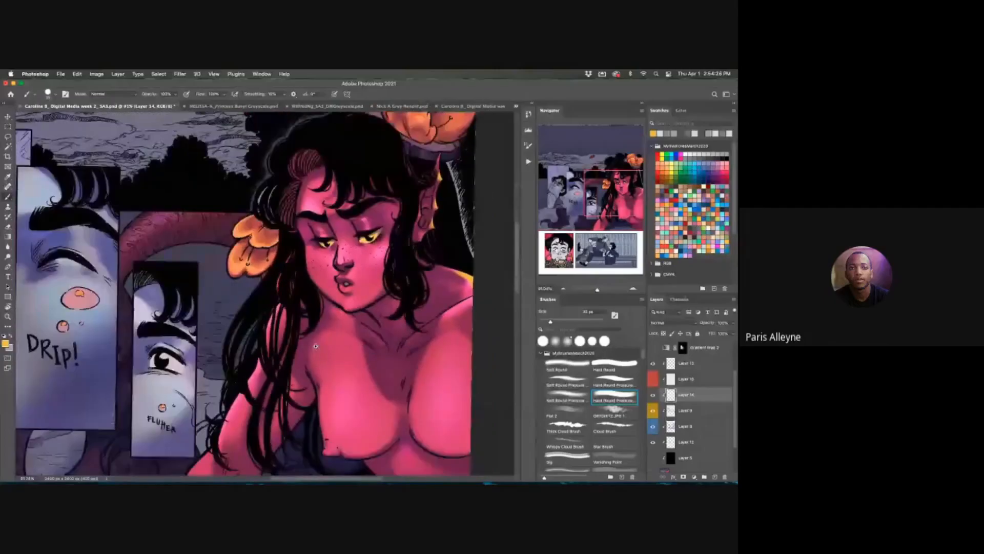
pyautogui.moveTo(454, 318)
pyautogui.mouseDown()
pyautogui.moveTo(421, 333)
pyautogui.moveTo(426, 340)
pyautogui.moveTo(450, 259)
pyautogui.moveTo(437, 291)
pyautogui.mouseUp()
pyautogui.press('[')
pyautogui.press('[')
pyautogui.press('[')
pyautogui.press('[')
pyautogui.press('[')
pyautogui.press('[')
pyautogui.press(']')
pyautogui.press(']')
pyautogui.press(']')
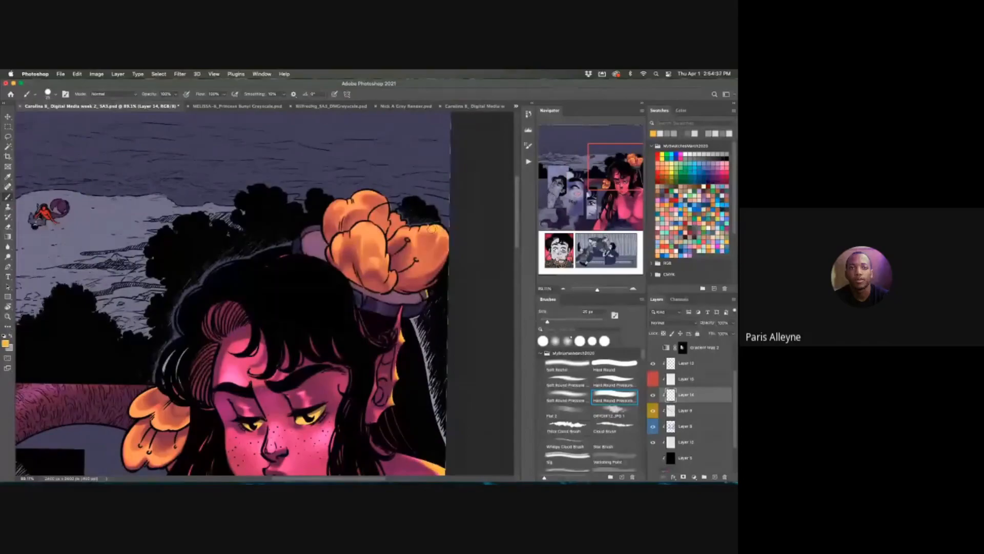
pyautogui.moveTo(392, 336); pyautogui.dragTo(382, 349)
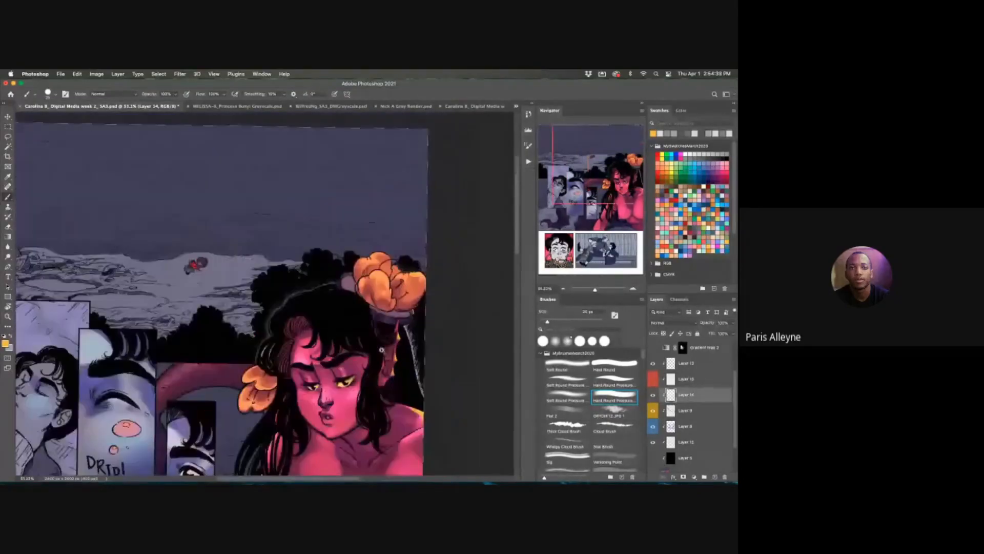
# - Try the Screen blend mode on the rim-light layer, and set it to Hard Light
pyautogui.click(672, 323)
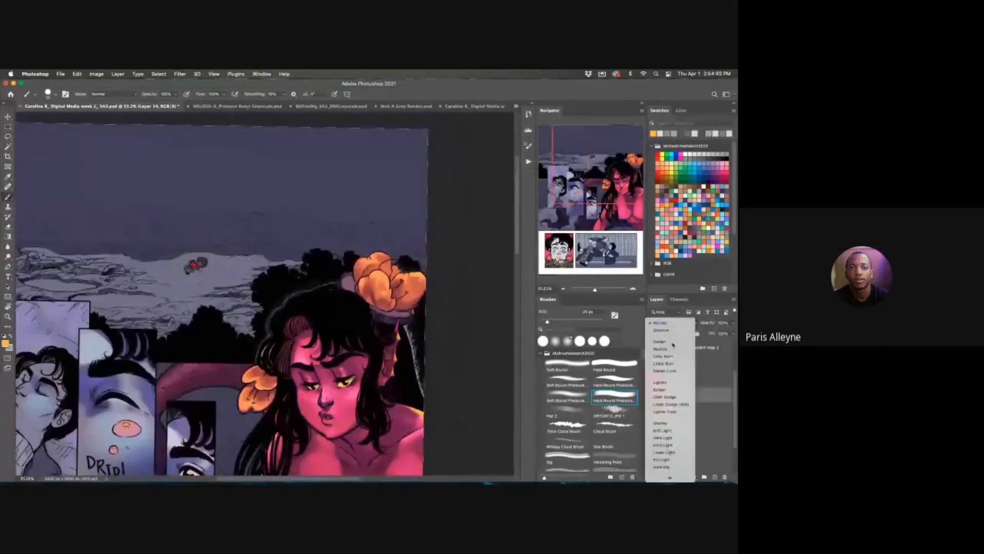
pyautogui.click(664, 389)
pyautogui.moveTo(403, 376); pyautogui.dragTo(491, 333)
pyautogui.click(664, 324)
pyautogui.click(670, 370)
# - Paint yellow-orange rim highlights along the upper petal edges of the flower on the large figure's head
pyautogui.moveTo(415, 350); pyautogui.dragTo(477, 342)
pyautogui.moveTo(422, 331); pyautogui.dragTo(396, 366)
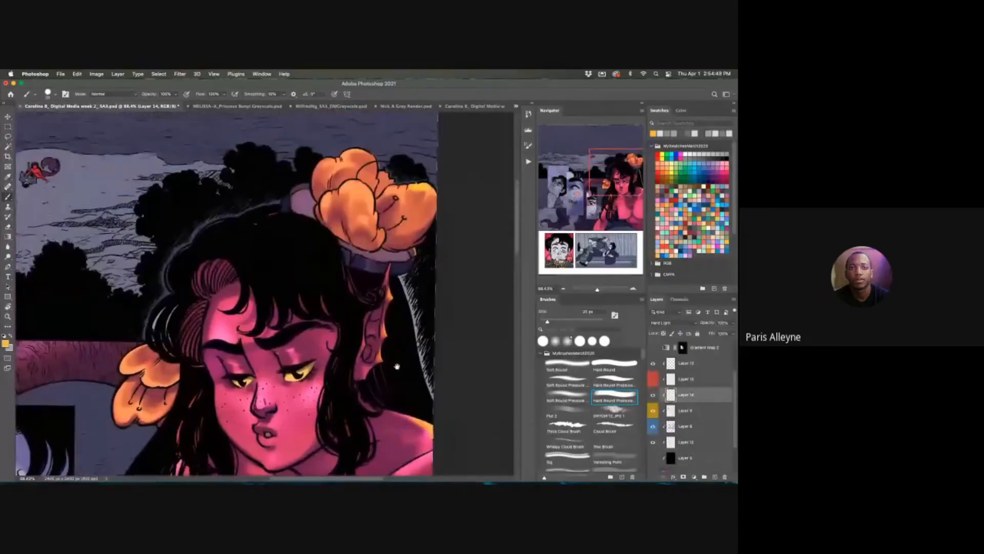
pyautogui.press('[')
pyautogui.press('[')
pyautogui.press('[')
pyautogui.press(']')
pyautogui.press(']')
pyautogui.press(']')
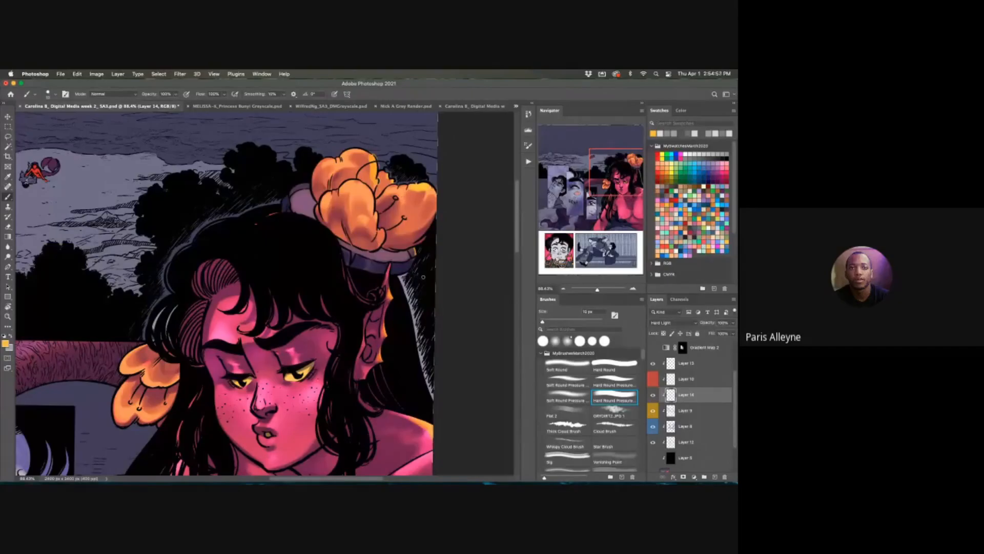
pyautogui.moveTo(404, 283); pyautogui.dragTo(455, 176)
pyautogui.moveTo(403, 214); pyautogui.dragTo(412, 213)
# - Enlarge the brush and add yellow-orange highlights to the front petals of the head flower
pyautogui.press(']')
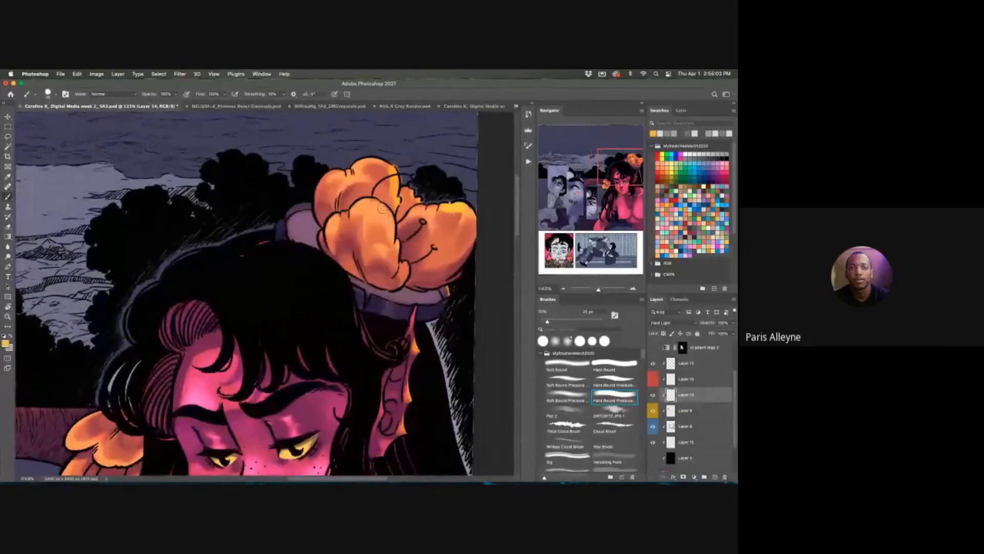
pyautogui.press(']')
pyautogui.scroll(-8, 412, 303)
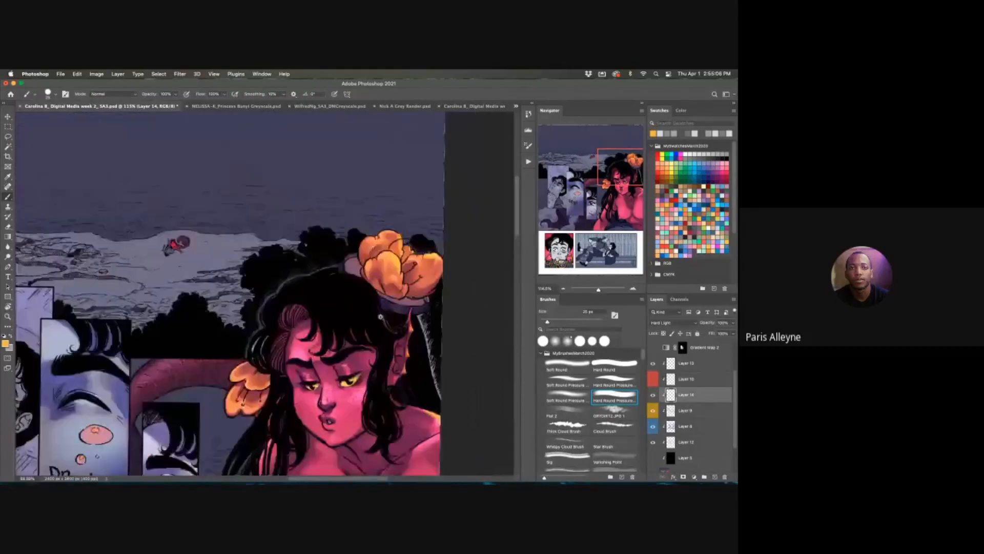
pyautogui.scroll(8, 404, 285)
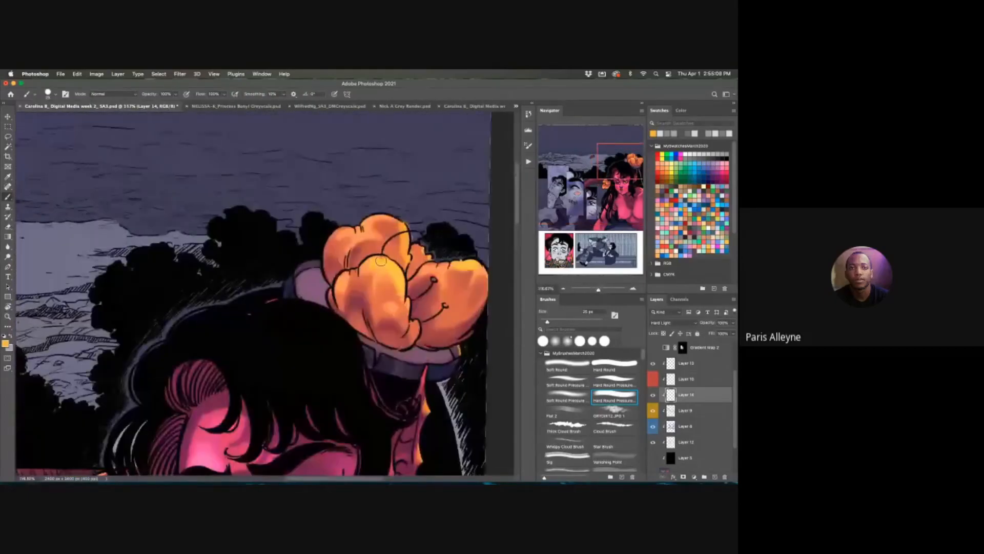
pyautogui.scroll(-4, 373, 263)
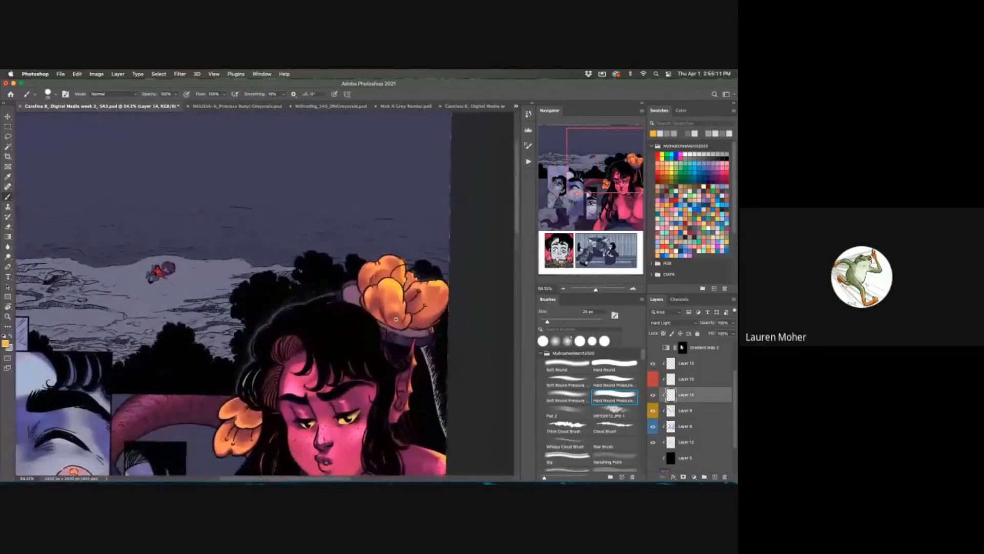
pyautogui.moveTo(407, 285); pyautogui.dragTo(416, 285)
pyautogui.moveTo(381, 431); pyautogui.dragTo(416, 258)
pyautogui.scroll(-2, 415, 258)
pyautogui.press('r')
pyautogui.moveTo(452, 349); pyautogui.dragTo(470, 336)
pyautogui.press('Escape')
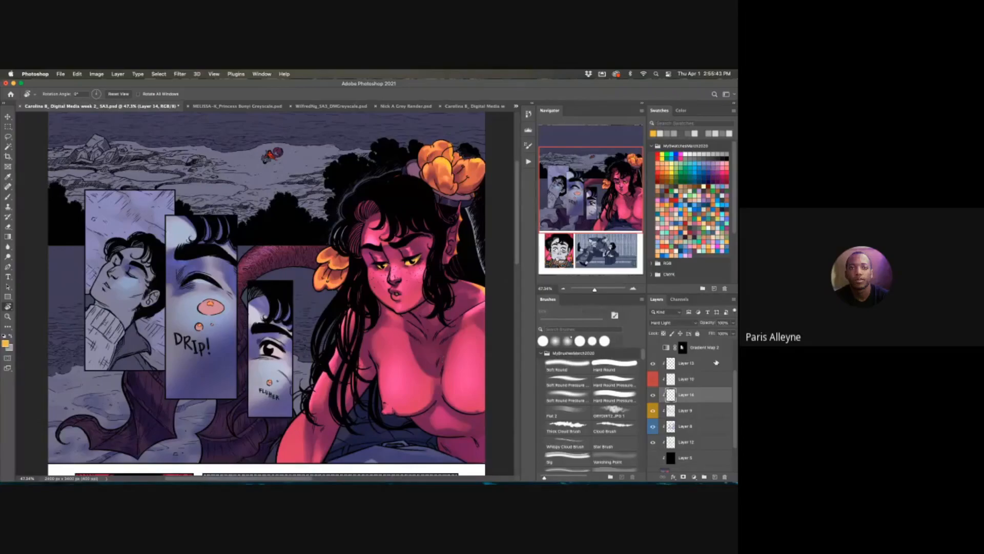
# - Add a new layer above Layer 11, fill it with the yellow-orange foreground colour, and darken it to black with Lightness -100
pyautogui.scroll(3, 735, 377)
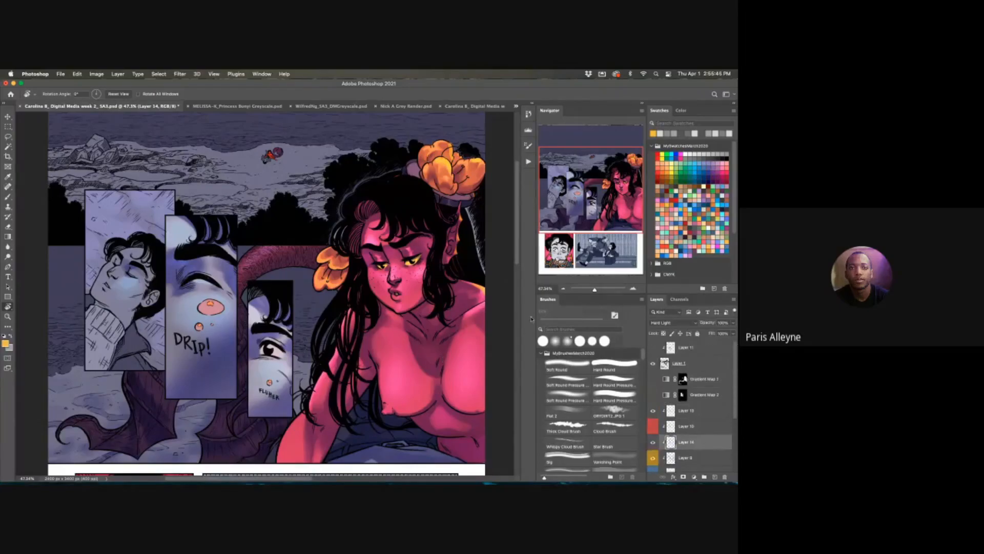
pyautogui.press('super+0')
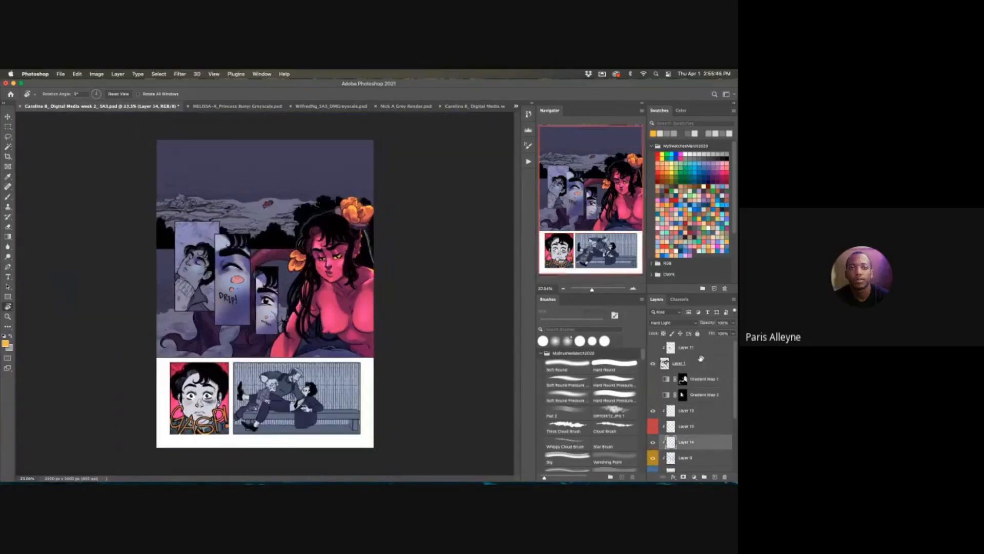
pyautogui.click(686, 347)
pyautogui.press('super+shift+n')
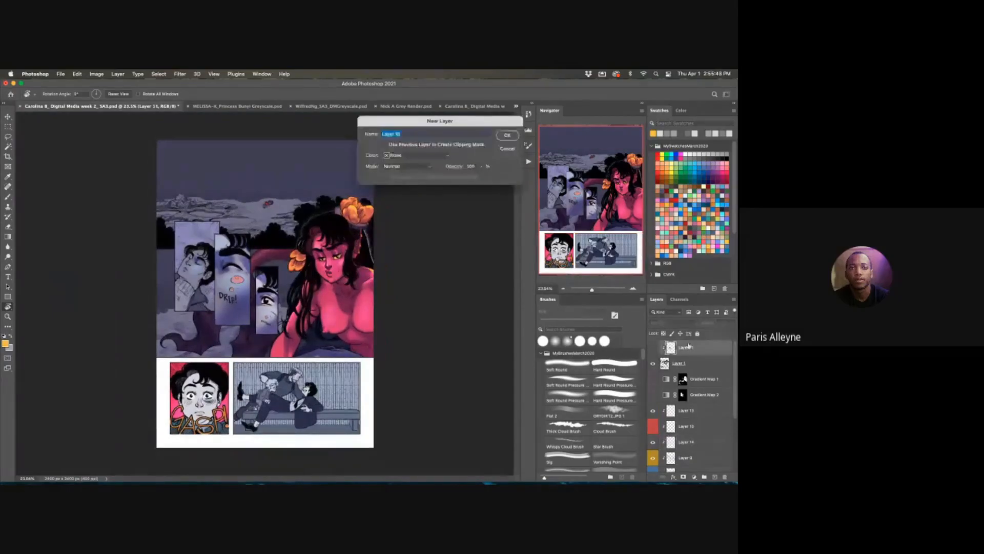
pyautogui.press('Return')
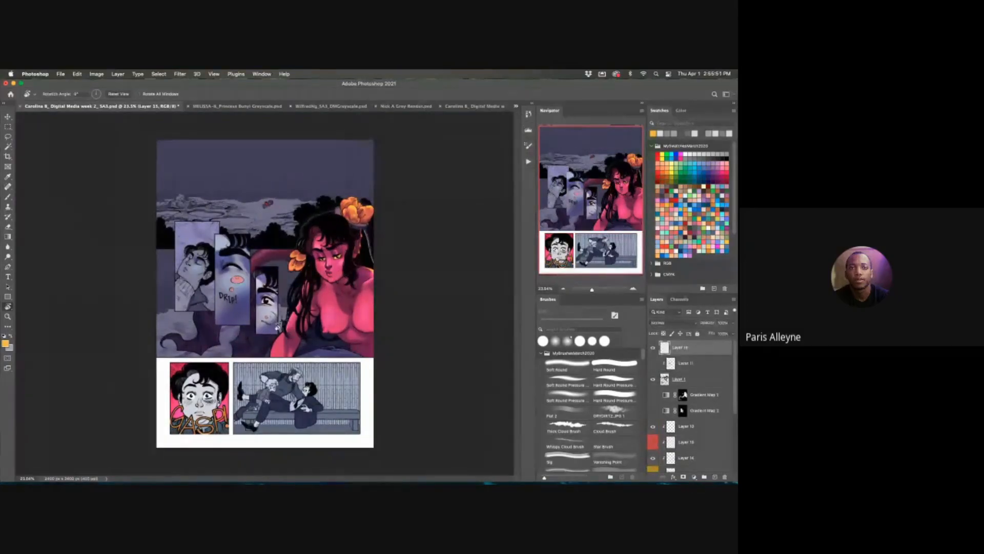
pyautogui.hotkey('alt', 'BackSpace')
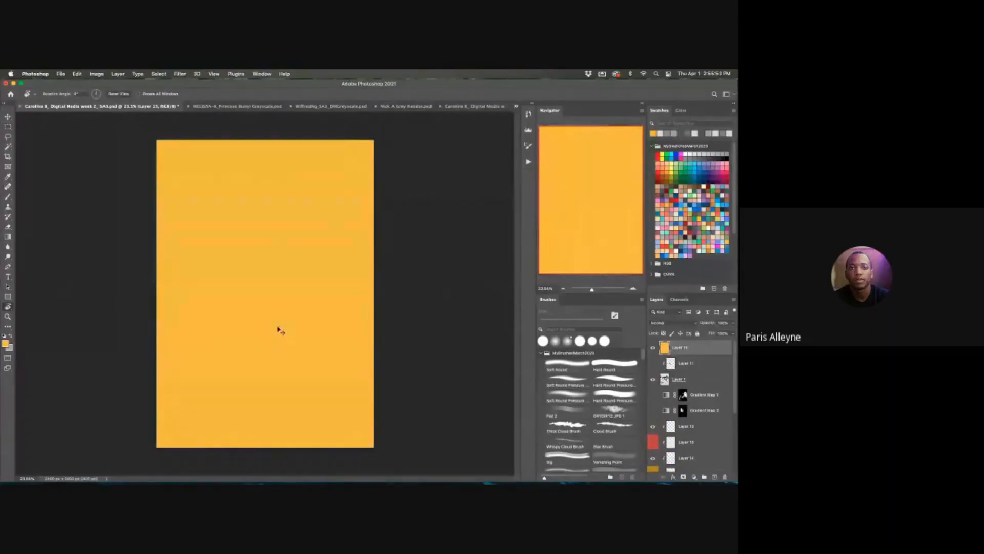
pyautogui.press('super+u')
pyautogui.moveTo(599, 262); pyautogui.dragTo(563, 261)
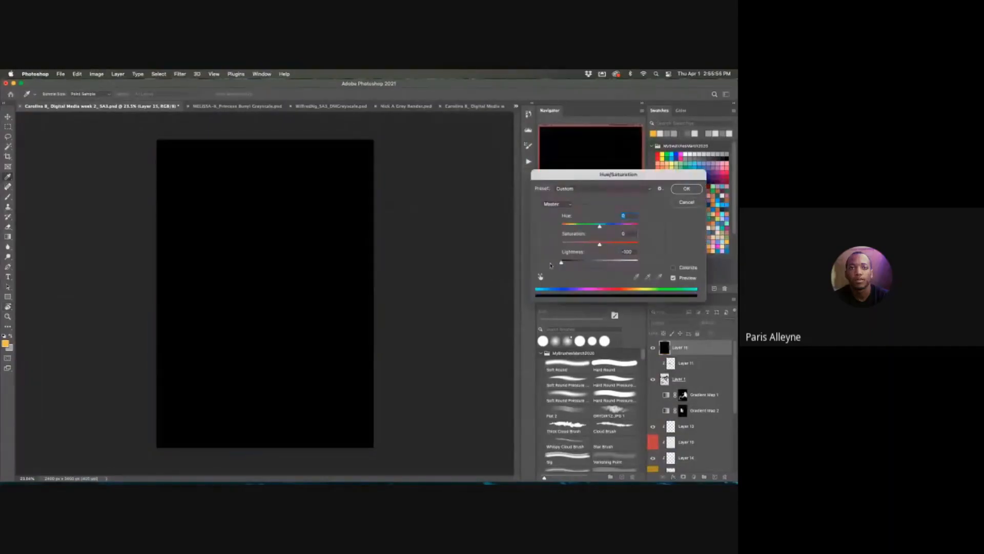
pyautogui.click(686, 189)
# - Add another empty layer above the black one and choose white as the foreground colour
pyautogui.press('super+shift+n')
pyautogui.press('Return')
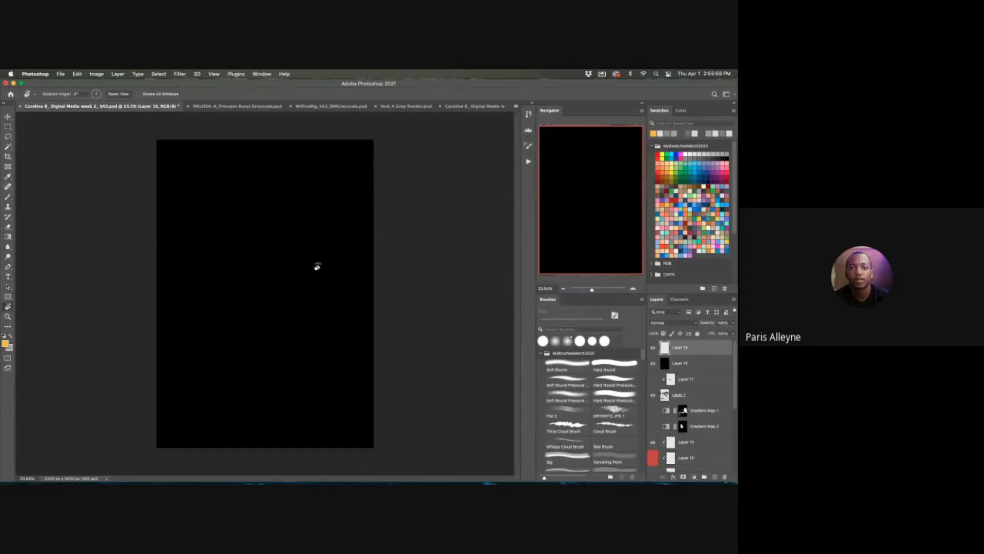
pyautogui.click(685, 154)
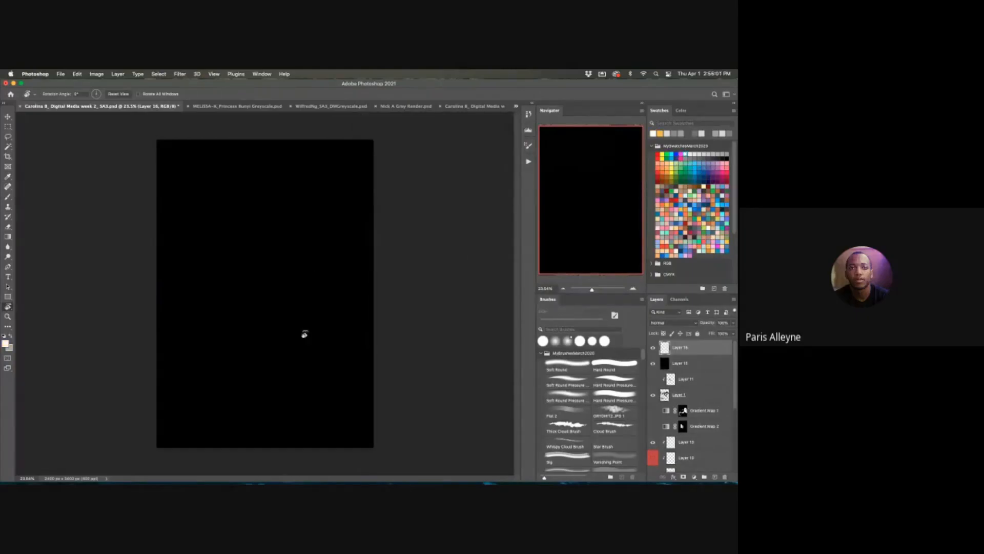
# - Set up the Gradient tool with the Foreground to Transparent preset from the Basics group
pyautogui.press('g')
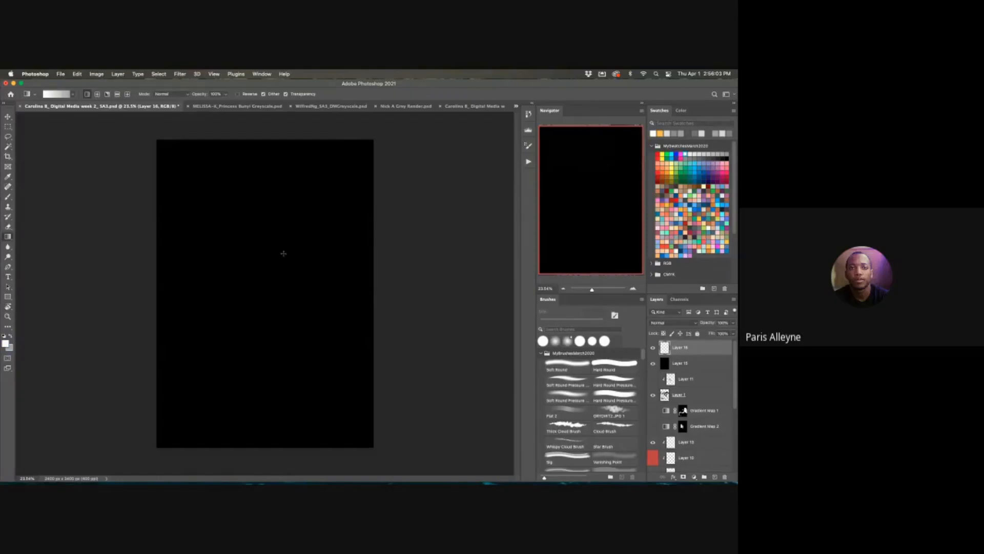
pyautogui.click(73, 97)
pyautogui.click(89, 95)
pyautogui.click(74, 96)
pyautogui.click(31, 95)
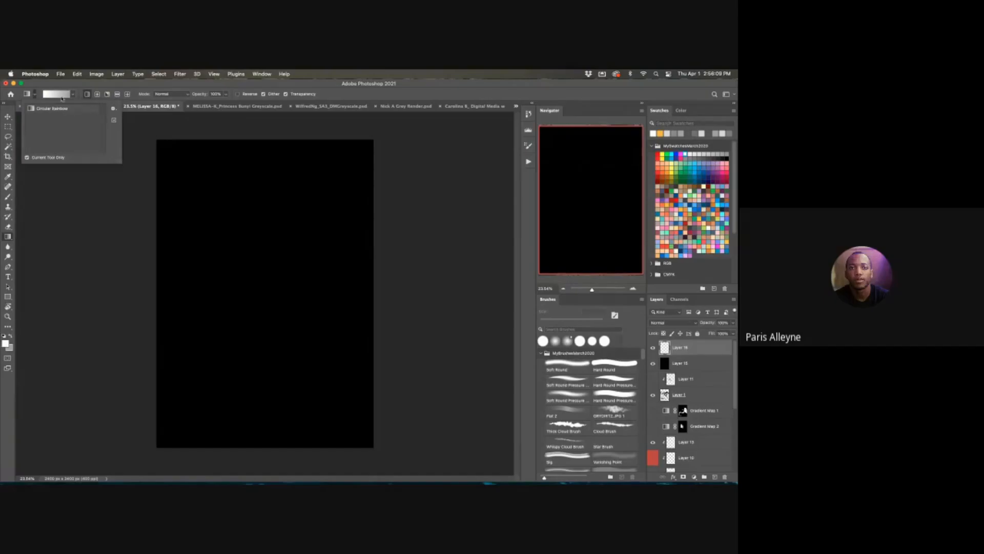
pyautogui.click(61, 98)
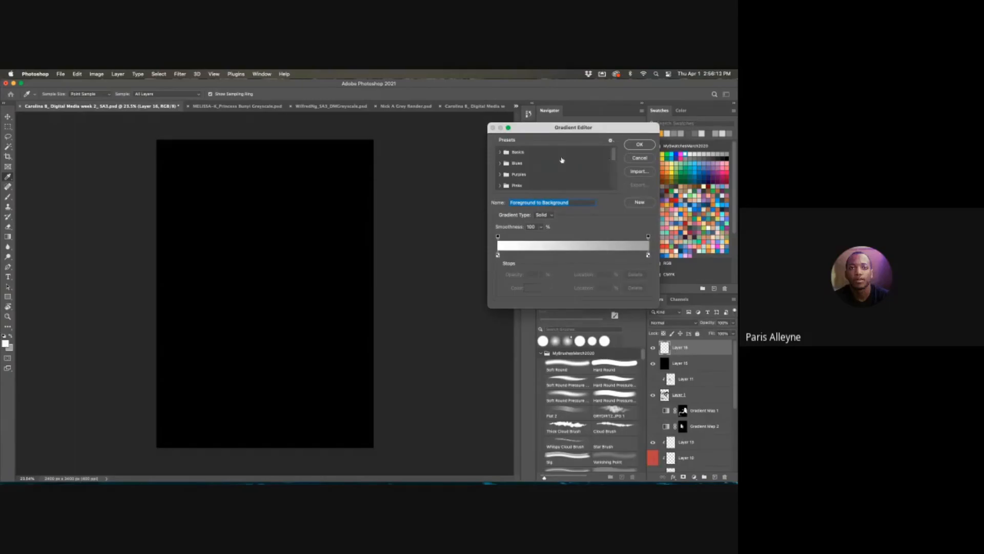
pyautogui.click(535, 154)
pyautogui.click(498, 153)
pyautogui.click(523, 165)
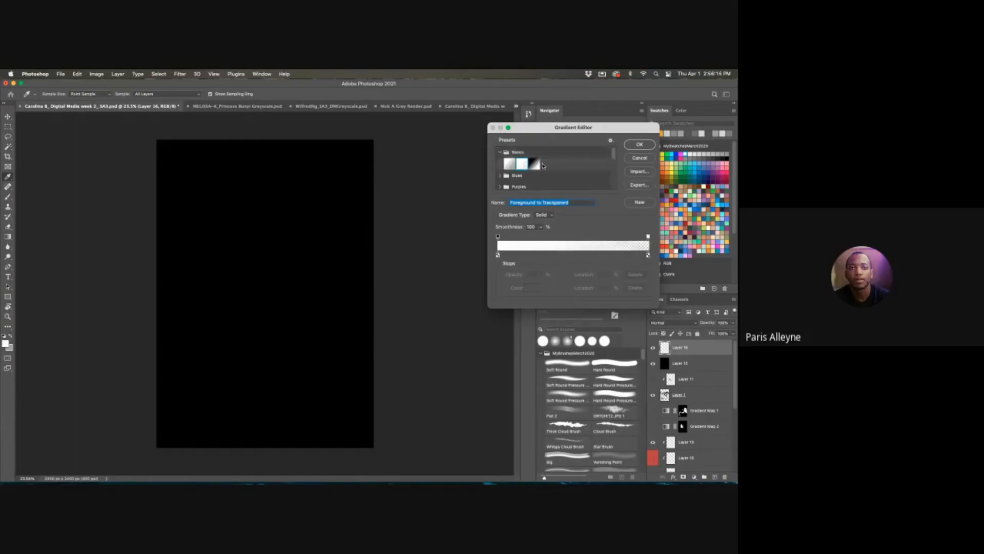
pyautogui.click(640, 145)
# - Draw a horizontal gradient from white at the page's right edge to transparent at the left, undoing the first attempt and redrawing it
pyautogui.moveTo(388, 280); pyautogui.dragTo(177, 286)
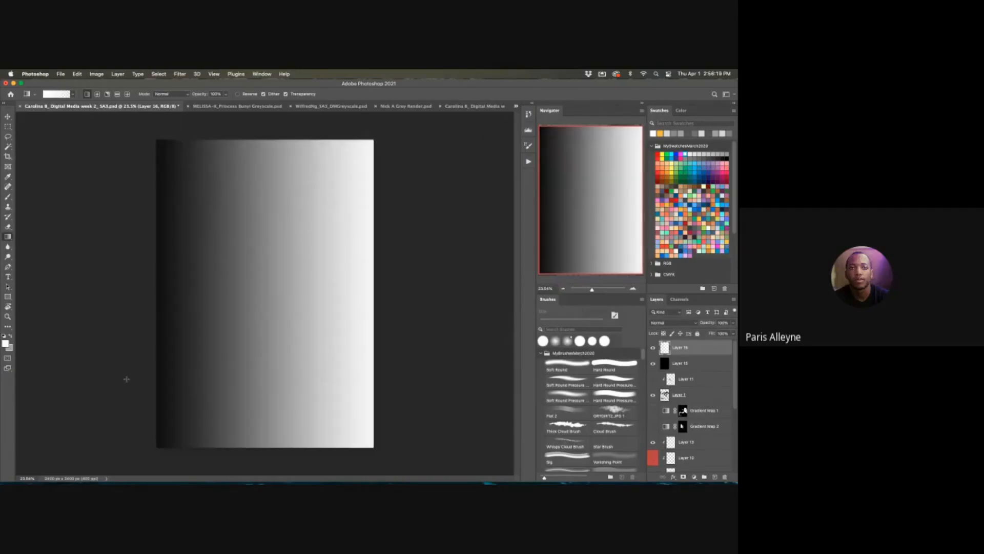
pyautogui.hotkey('ctrl', 'z')
pyautogui.moveTo(379, 298); pyautogui.dragTo(169, 306)
pyautogui.hotkey('ctrl', '-')
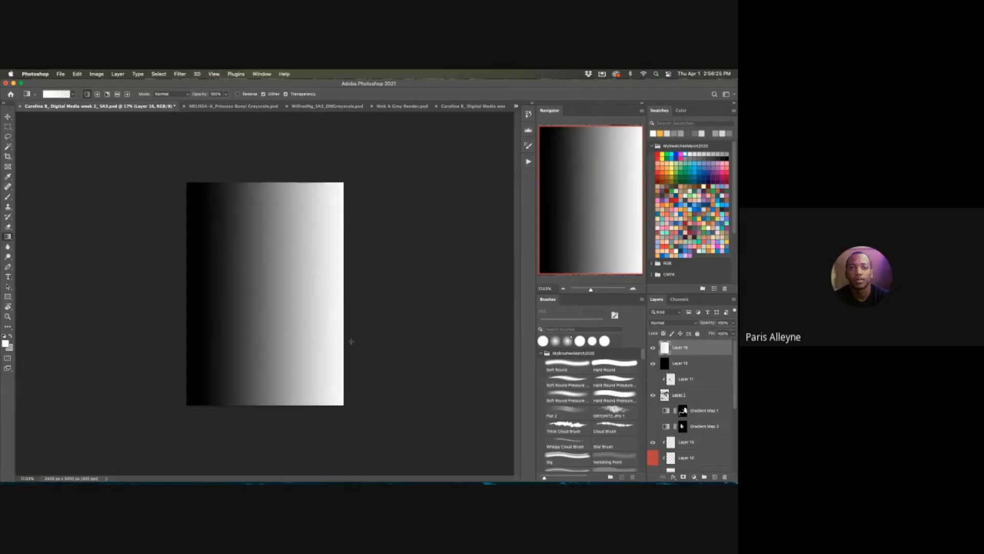
pyautogui.hotkey('ctrl', '+')
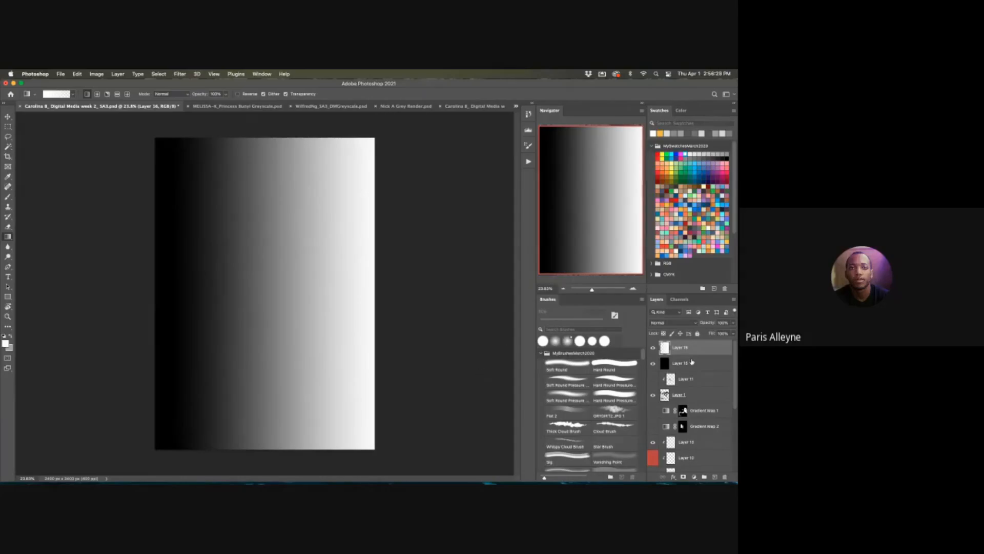
# - Add a Gradient Map adjustment layer above the greyscale gradient and bring up the Blues presets for its gradient
pyautogui.click(694, 477)
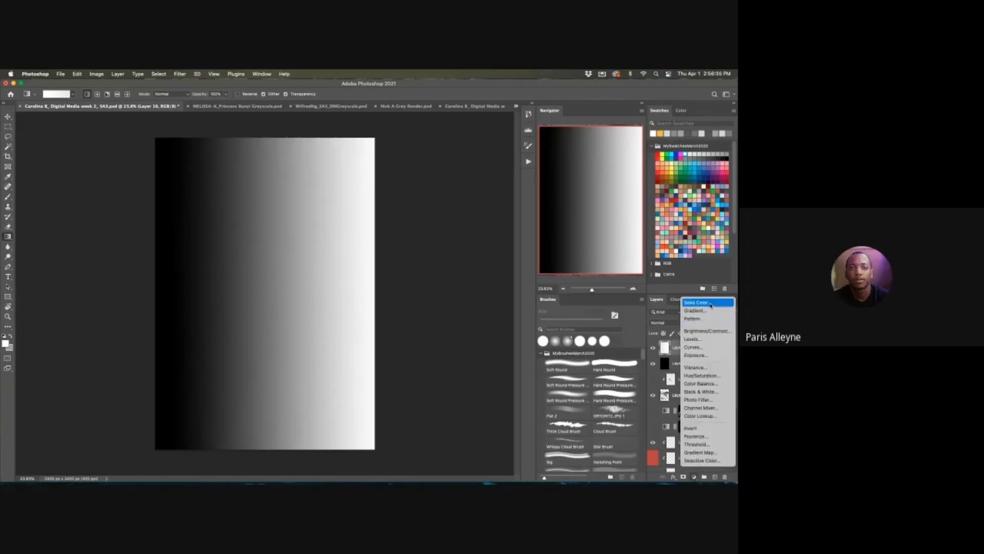
pyautogui.click(707, 454)
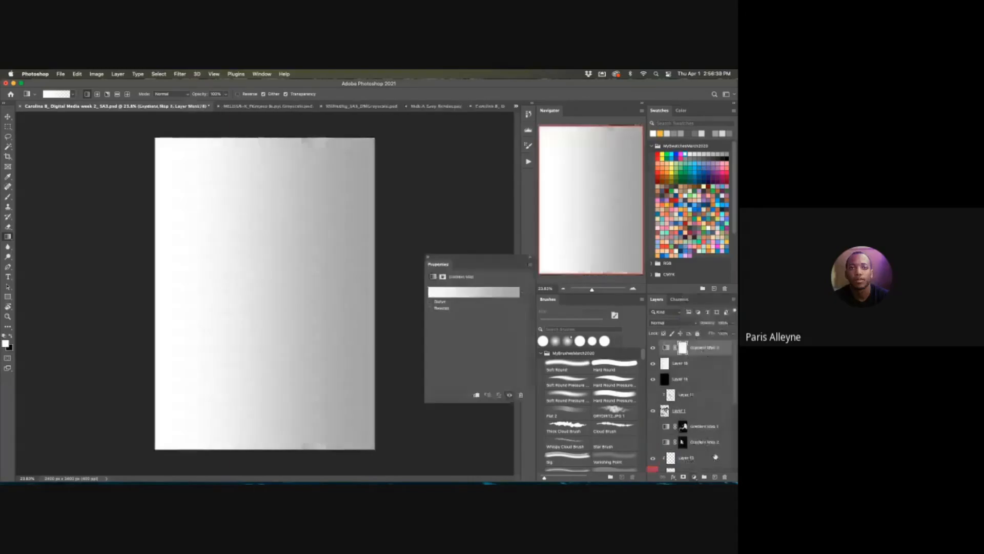
pyautogui.click(448, 295)
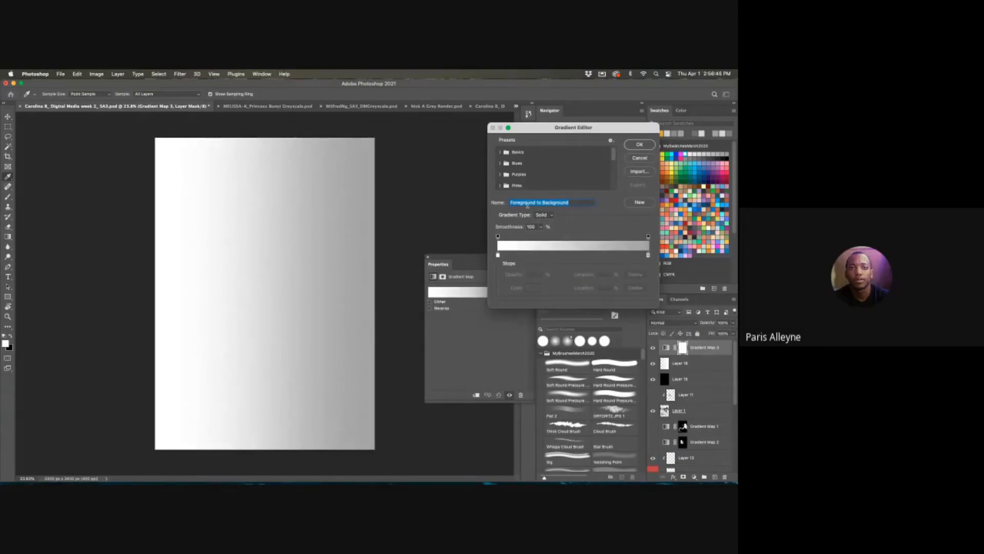
pyautogui.click(501, 152)
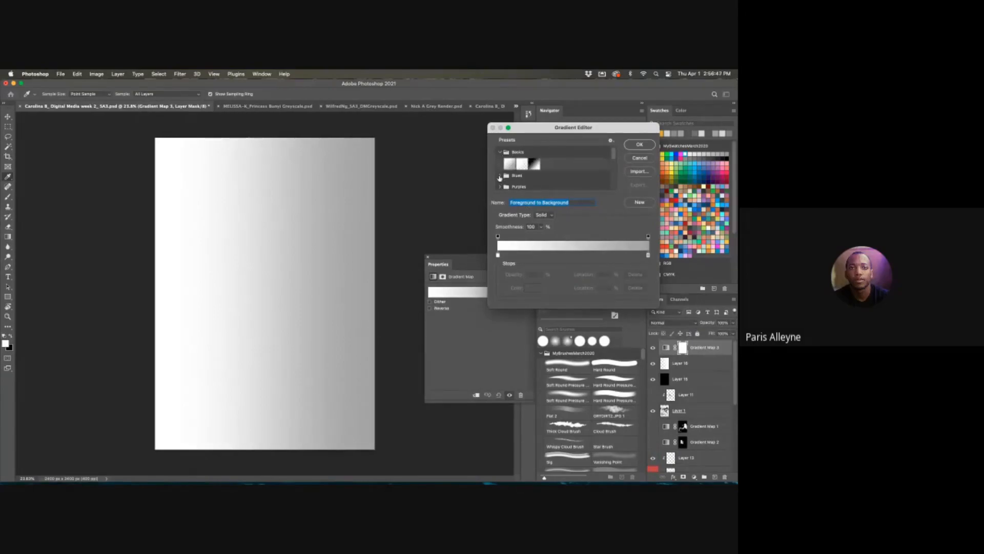
pyautogui.click(500, 175)
pyautogui.moveTo(613, 152); pyautogui.dragTo(613, 163)
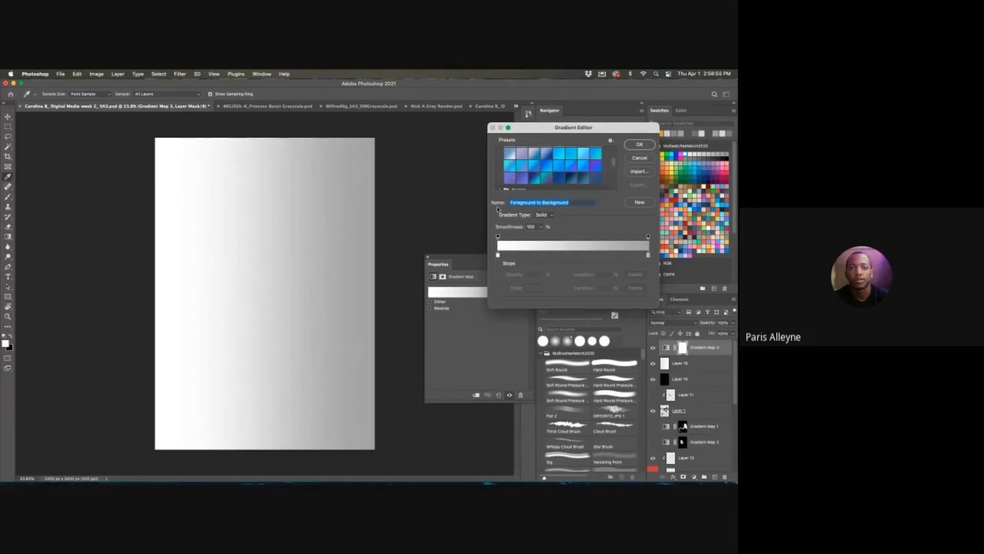
pyautogui.click(535, 180)
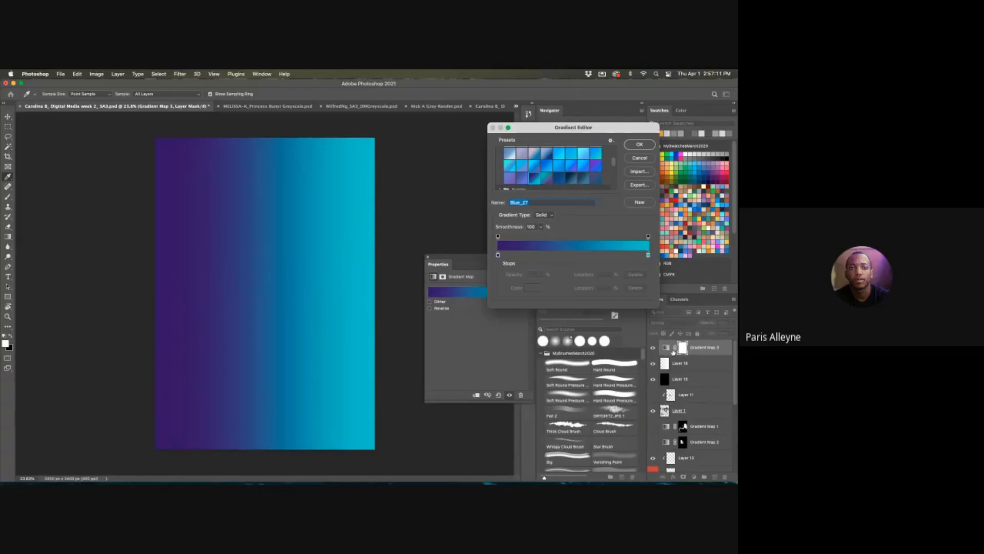
pyautogui.press('BackSpace')
pyautogui.click(640, 145)
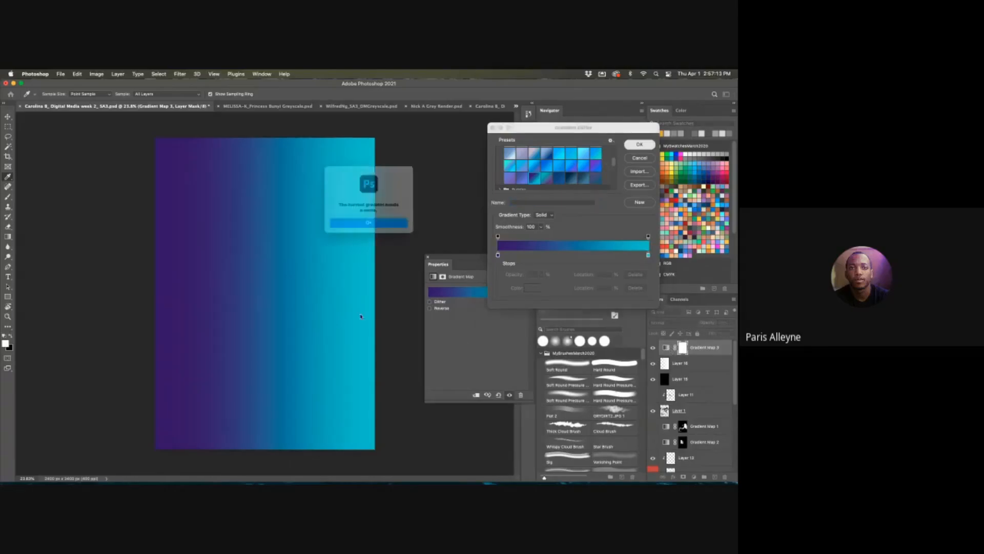
pyautogui.click(374, 227)
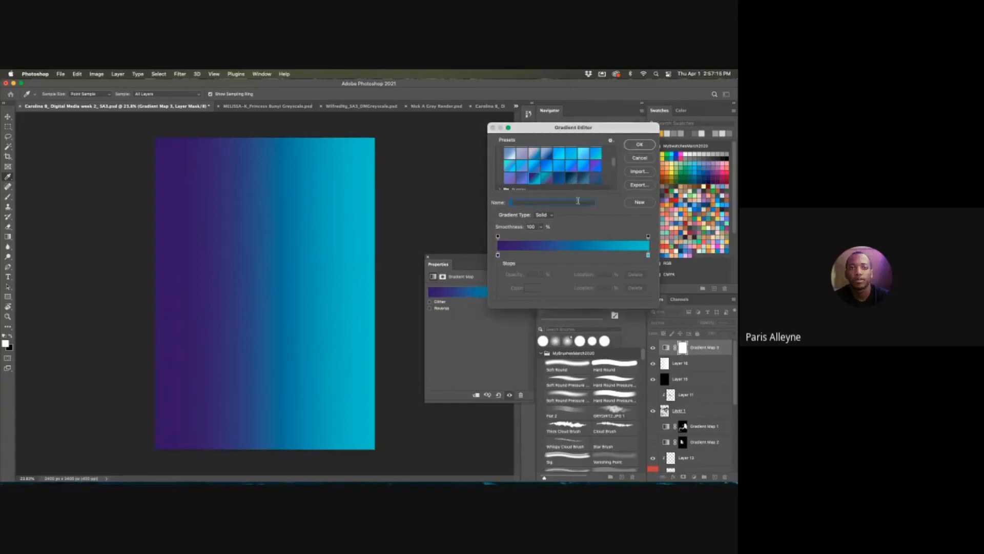
pyautogui.keyDown('alt'); pyautogui.click(637, 158); pyautogui.keyUp('alt')
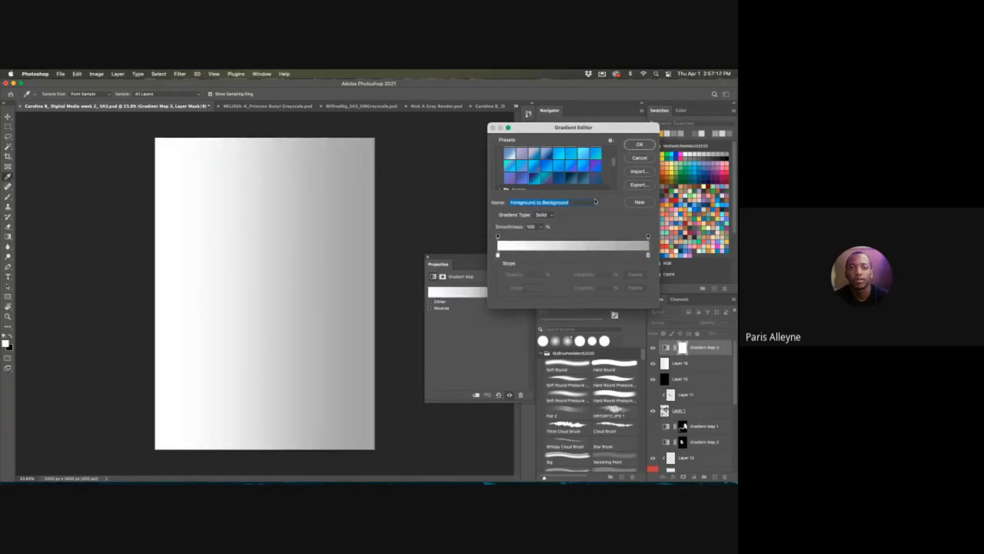
# - Apply the purple-to-cyan Blue_27 preset to the gradient map
pyautogui.click(535, 178)
pyautogui.click(640, 145)
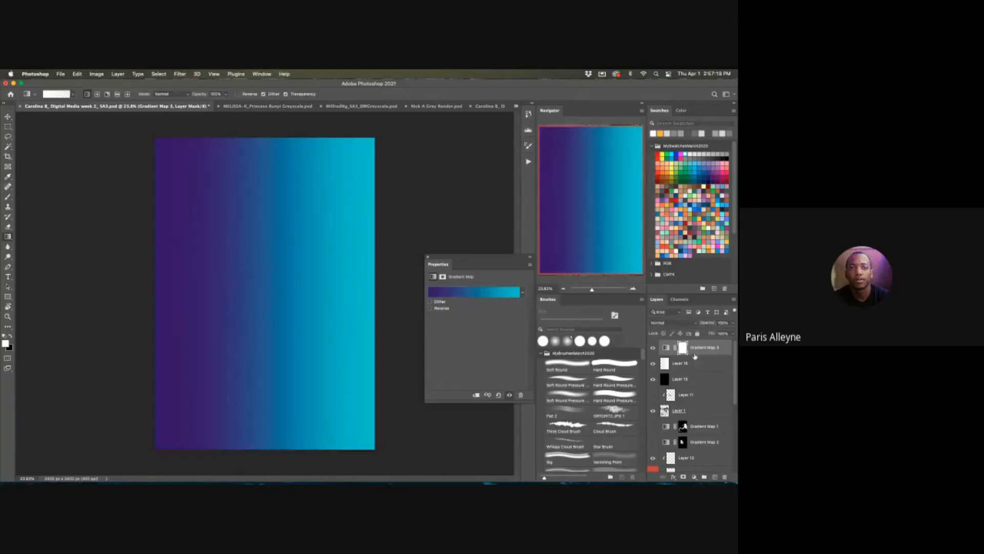
# - Fill the gradient map's entire layer mask with black and clear the selection
pyautogui.moveTo(306, 331); pyautogui.dragTo(316, 327)
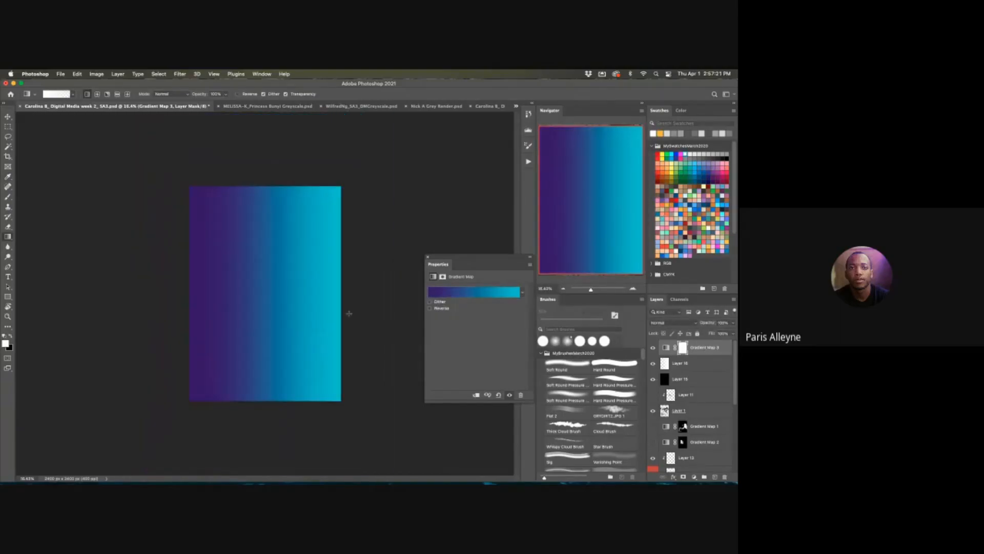
pyautogui.click(683, 347)
pyautogui.press('super+a')
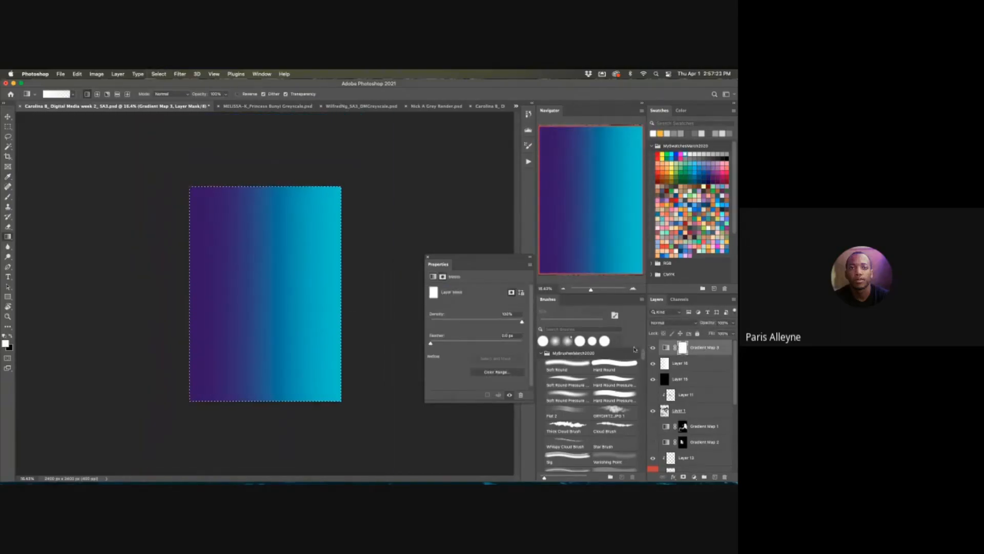
pyautogui.press('BackSpace')
pyautogui.press('m')
pyautogui.press('super+d')
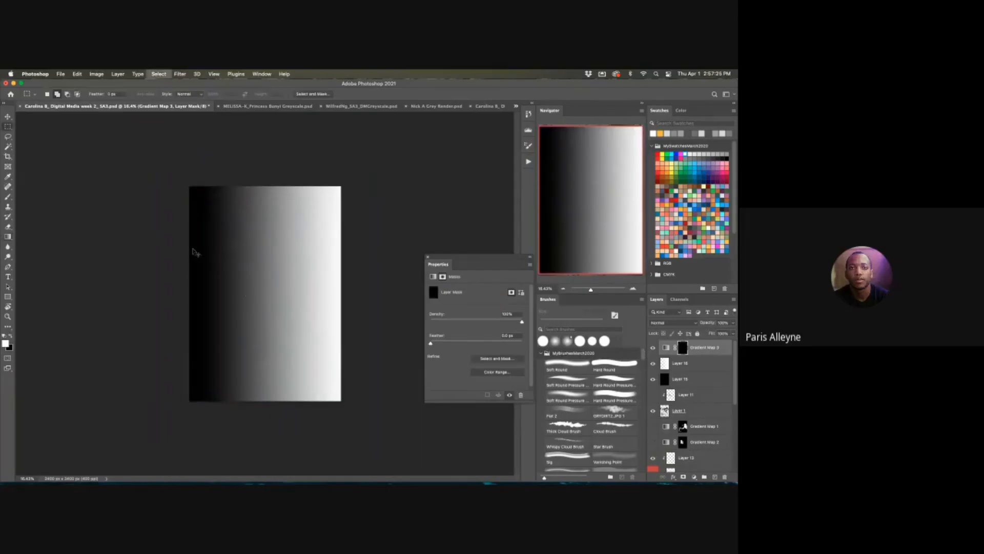
# - Select a full-width rectangular band across the middle of the page, fill it with white on the gradient map's mask, and deselect
pyautogui.moveTo(172, 225); pyautogui.dragTo(356, 357)
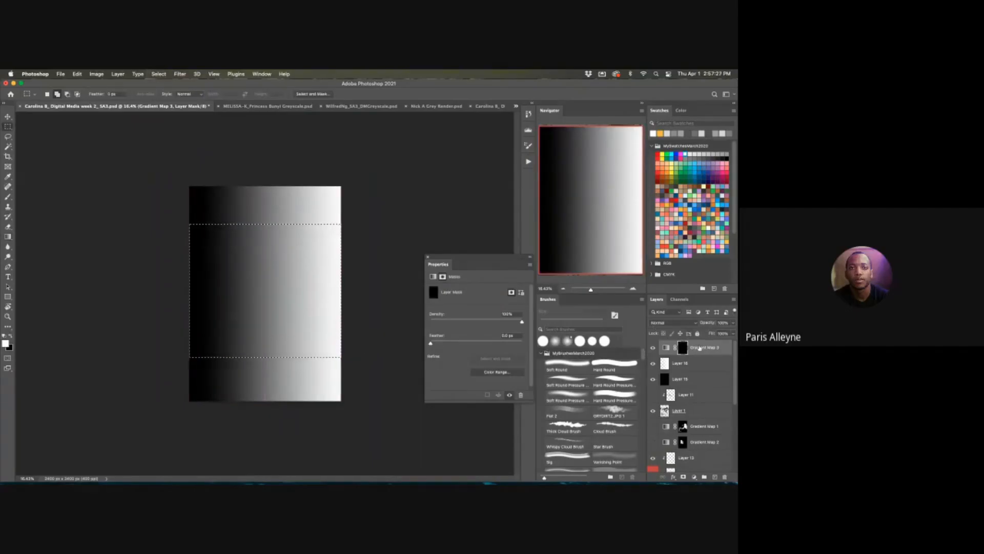
pyautogui.hotkey('alt', 'BackSpace')
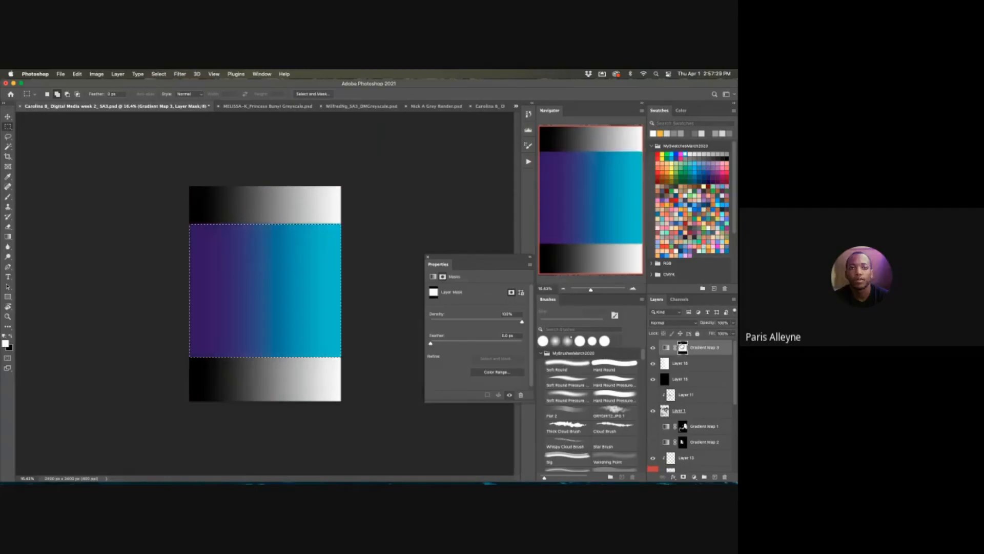
pyautogui.press('super+d')
# - Examine the masked colour band against the greyscale strips, and hide the gradient map layer to compare
pyautogui.scroll(3, 275, 285)
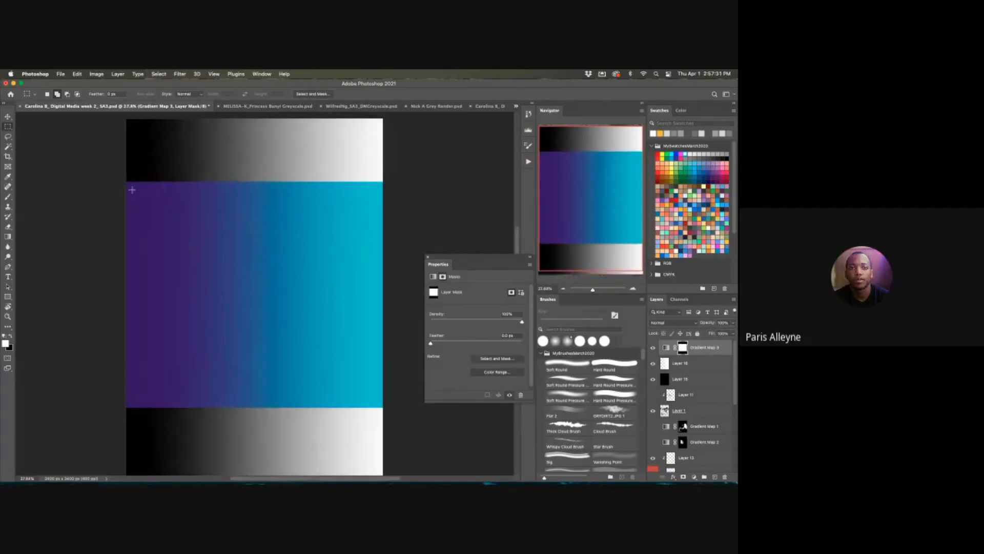
pyautogui.scroll(-2, 267, 275)
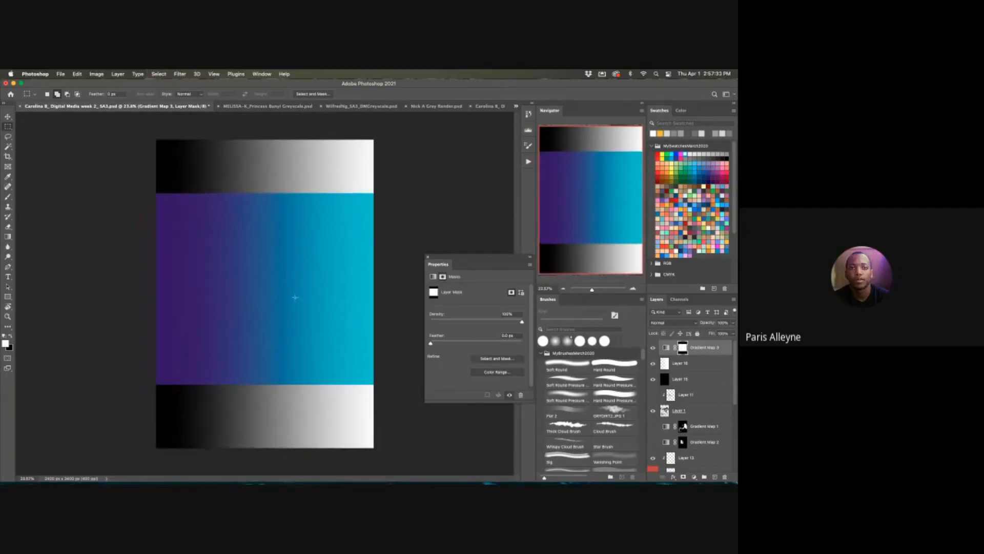
pyautogui.scroll(2, 315, 310)
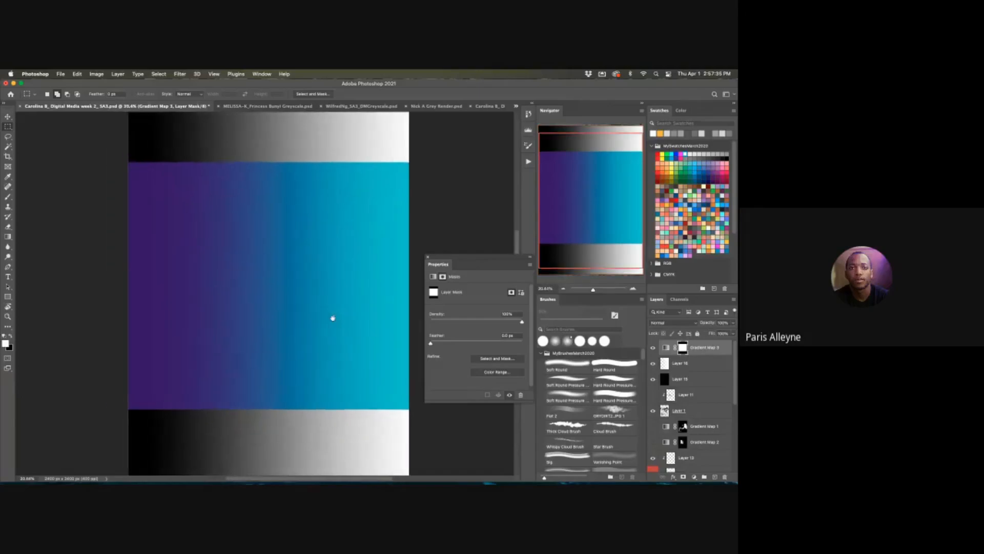
pyautogui.scroll(-3, 266, 277)
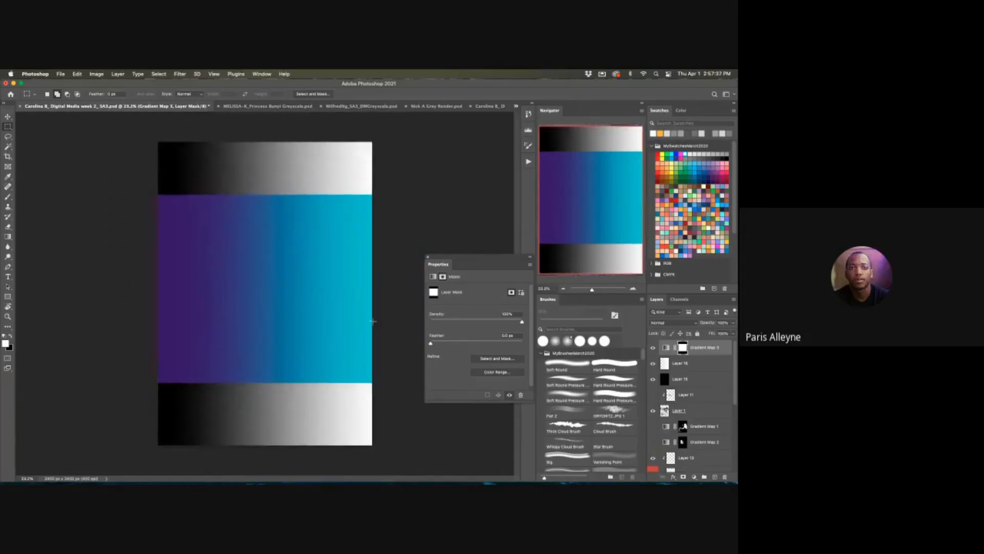
pyautogui.click(653, 347)
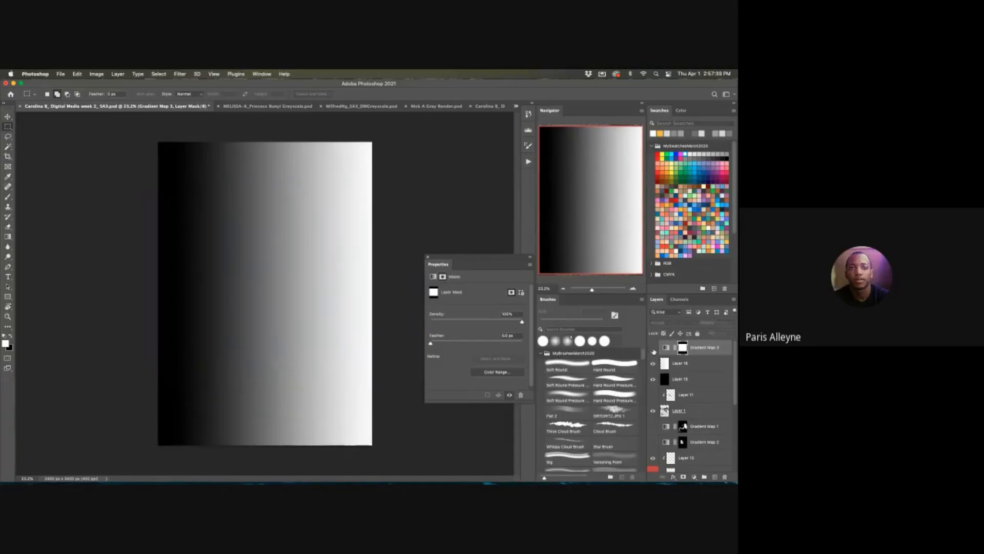
# - Show the gradient map layer again and inspect its Blue_27 gradient in the Gradient Editor without changing it
pyautogui.click(653, 349)
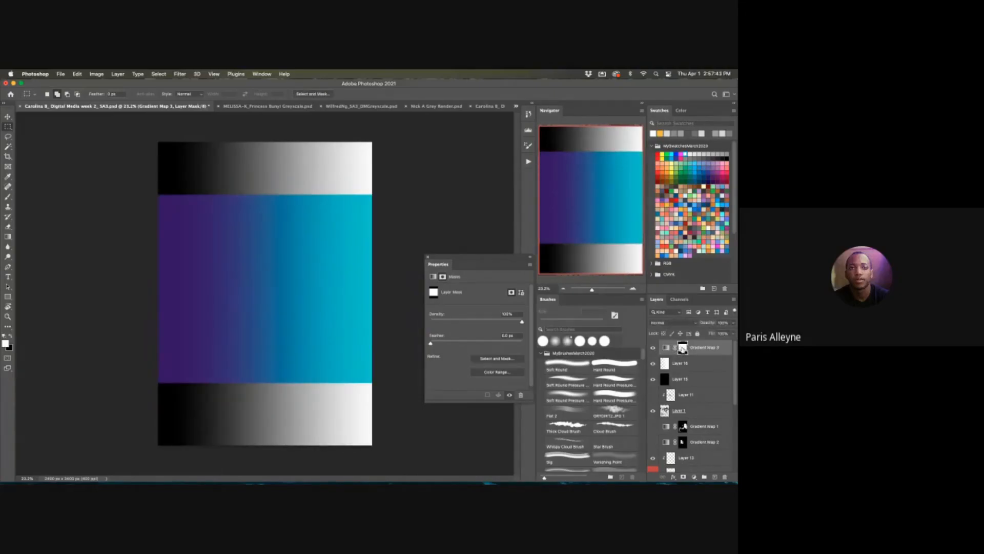
pyautogui.click(666, 349)
pyautogui.click(479, 293)
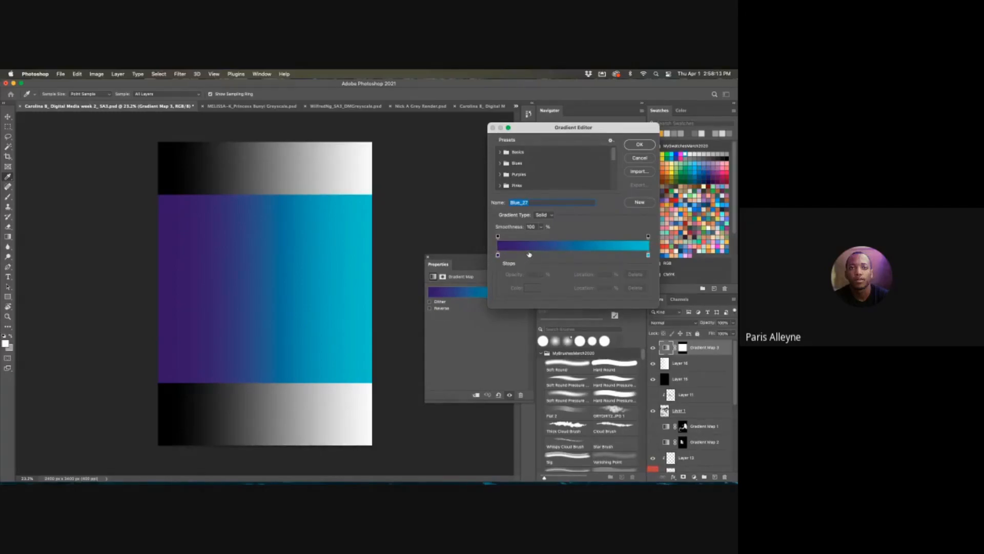
pyautogui.click(639, 158)
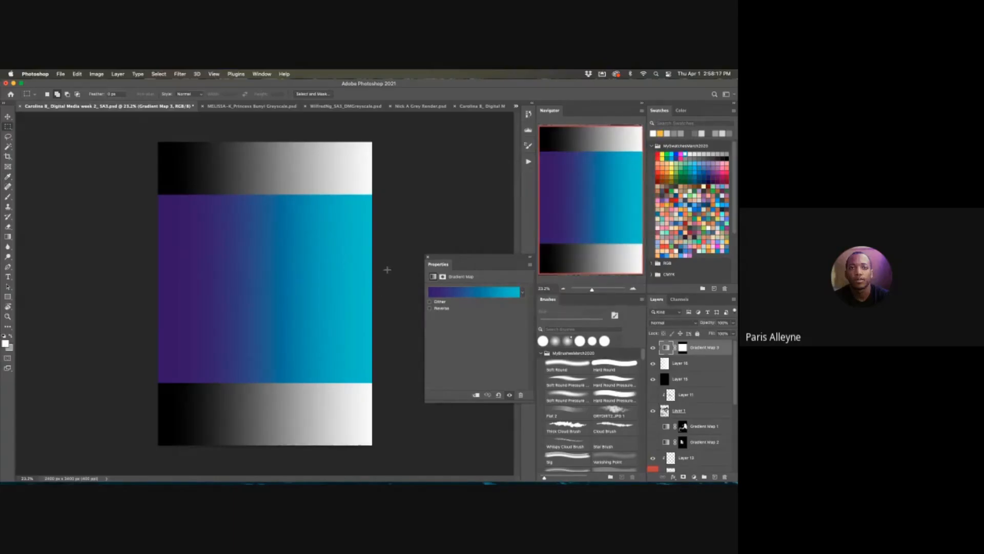
# - Open the file max-grecke-study19-eyeballs1.psd from the 2021 folder
pyautogui.press('super+s')
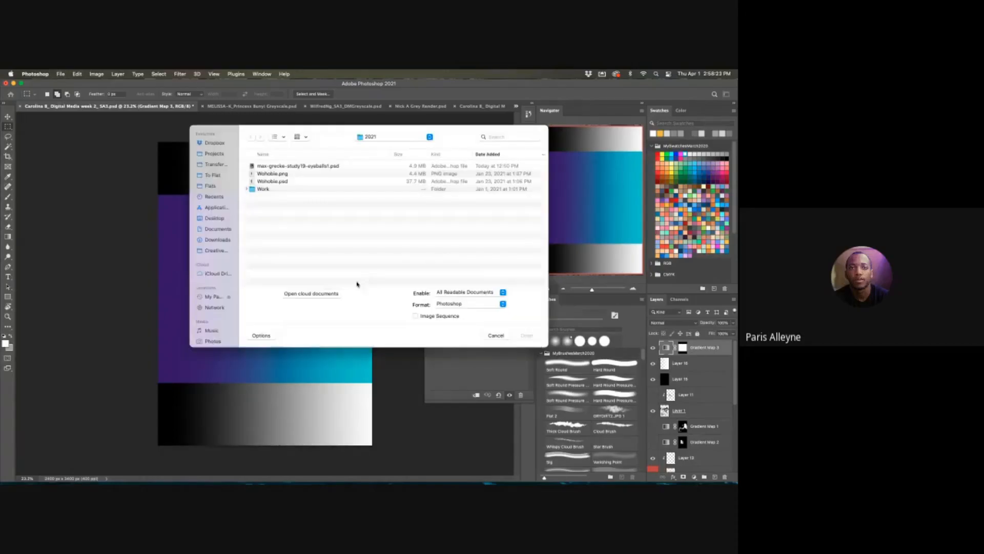
pyautogui.click(325, 167)
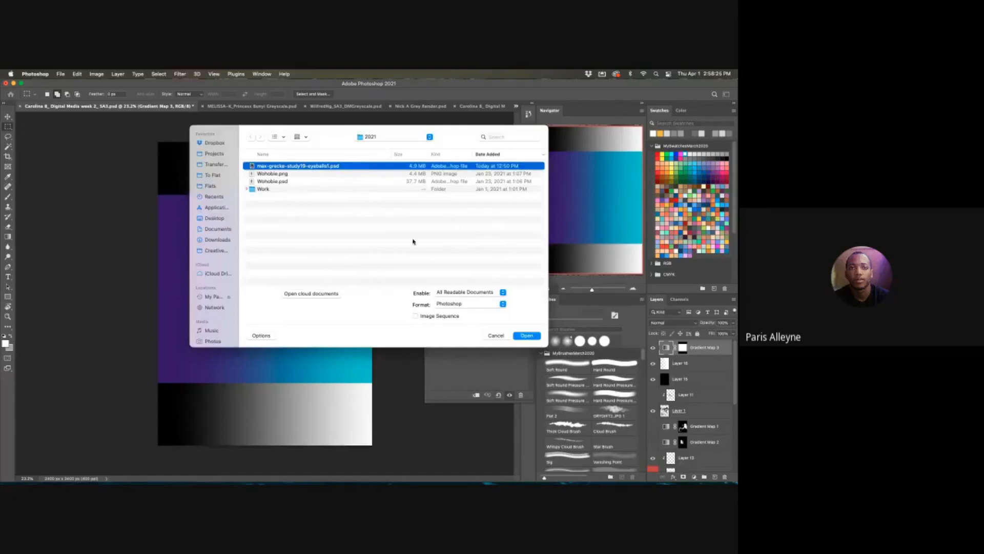
pyautogui.click(407, 136)
pyautogui.click(407, 137)
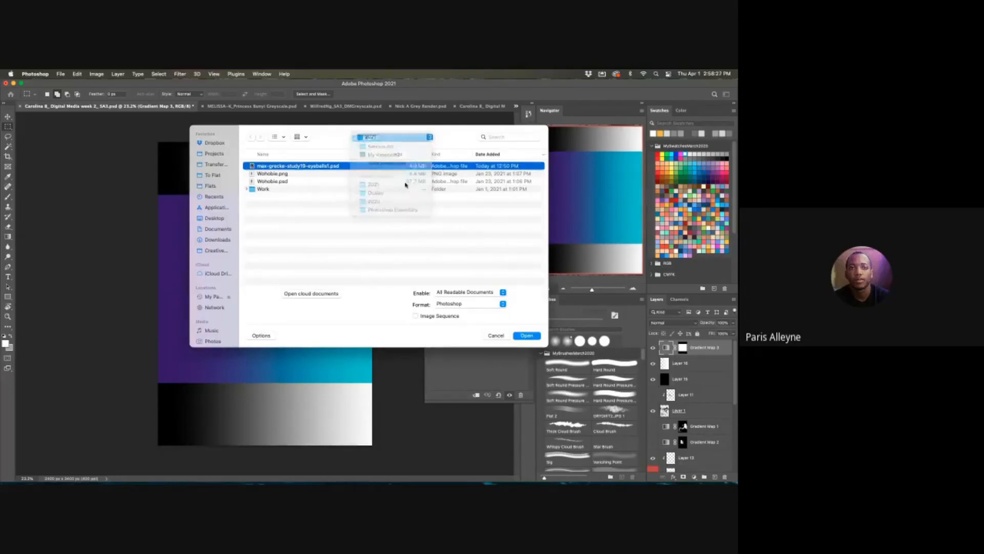
pyautogui.click(527, 334)
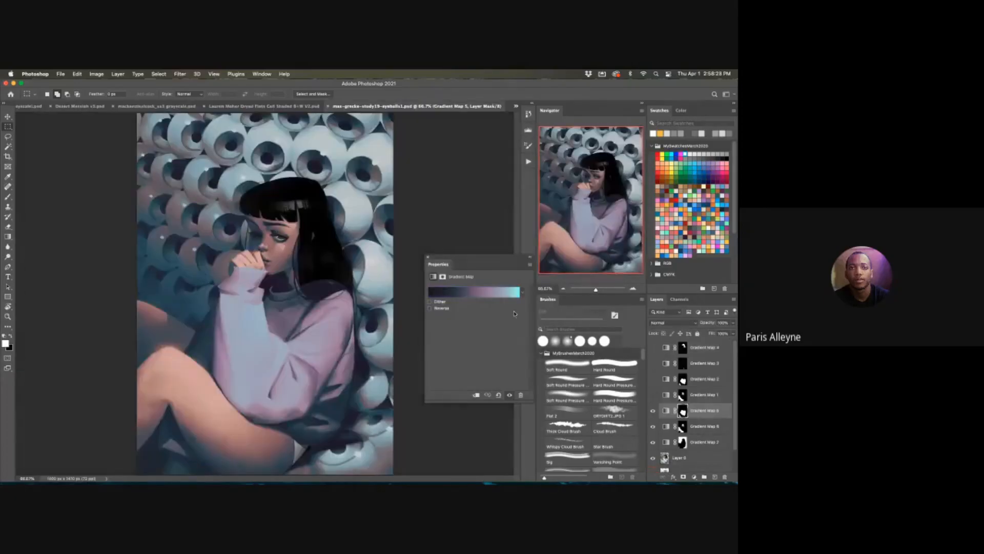
# - Delete the hidden layers Gradient Map 1 to Gradient Map 4 and hide the three remaining gradient map layers
pyautogui.click(704, 392)
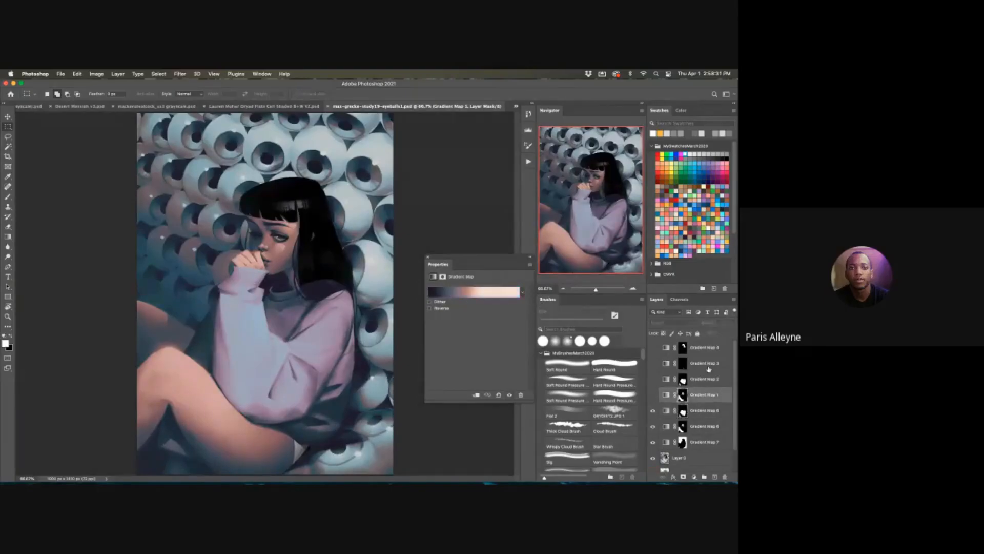
pyautogui.keyDown('shift'); pyautogui.click(702, 348); pyautogui.keyUp('shift')
pyautogui.press('Delete')
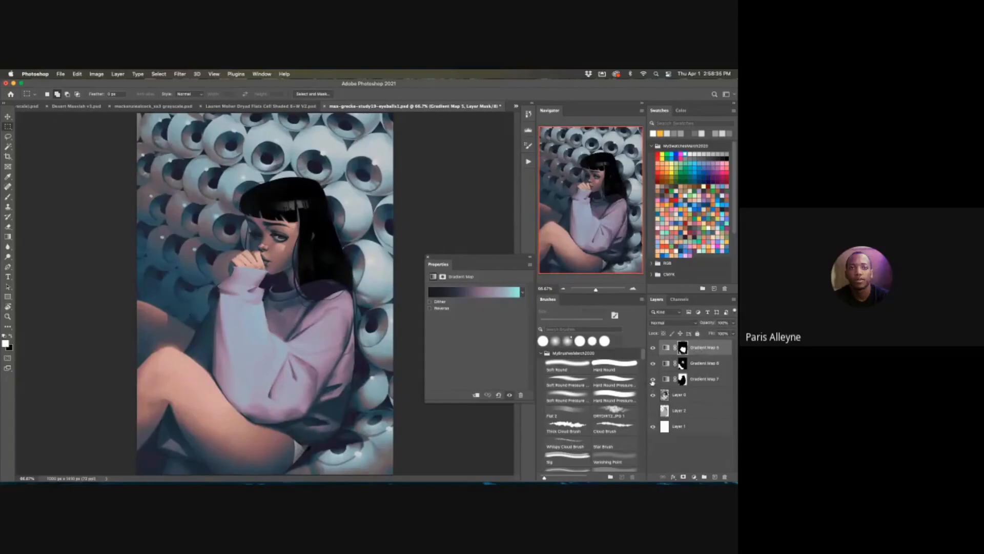
pyautogui.moveTo(653, 382); pyautogui.dragTo(655, 360)
pyautogui.moveTo(352, 343)
pyautogui.mouseDown()
pyautogui.moveTo(336, 345)
pyautogui.moveTo(346, 347)
pyautogui.mouseUp()
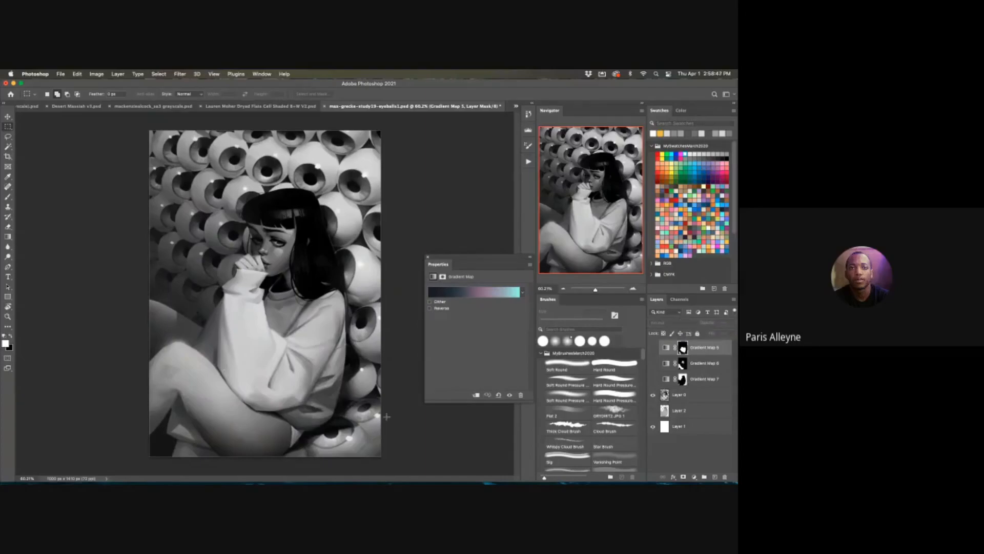
# - Examine the flat shapes on Layer 2 against the greyscale painting by switching both layers' visibility, and restore the greyscale view
pyautogui.click(694, 416)
pyautogui.click(653, 410)
pyautogui.click(652, 395)
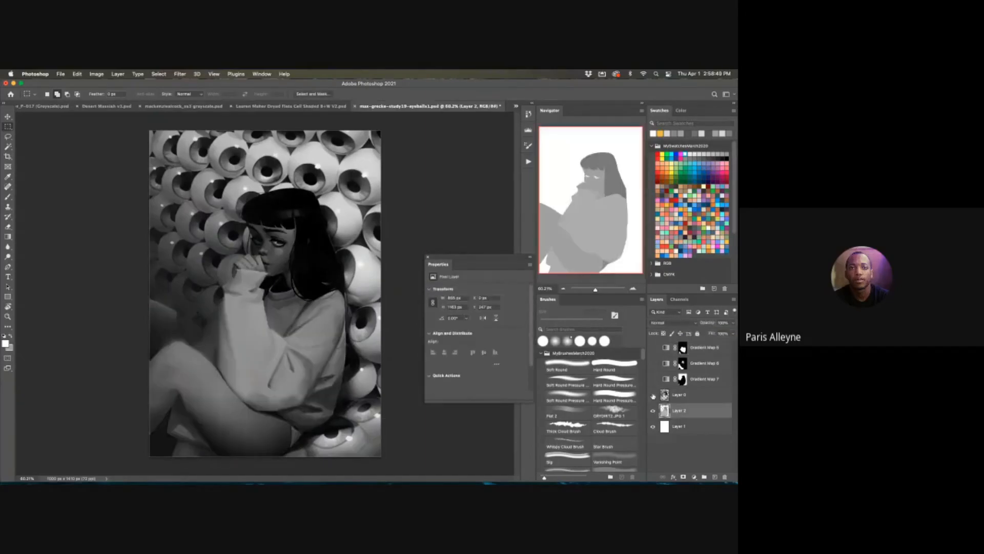
pyautogui.click(653, 395)
pyautogui.click(653, 411)
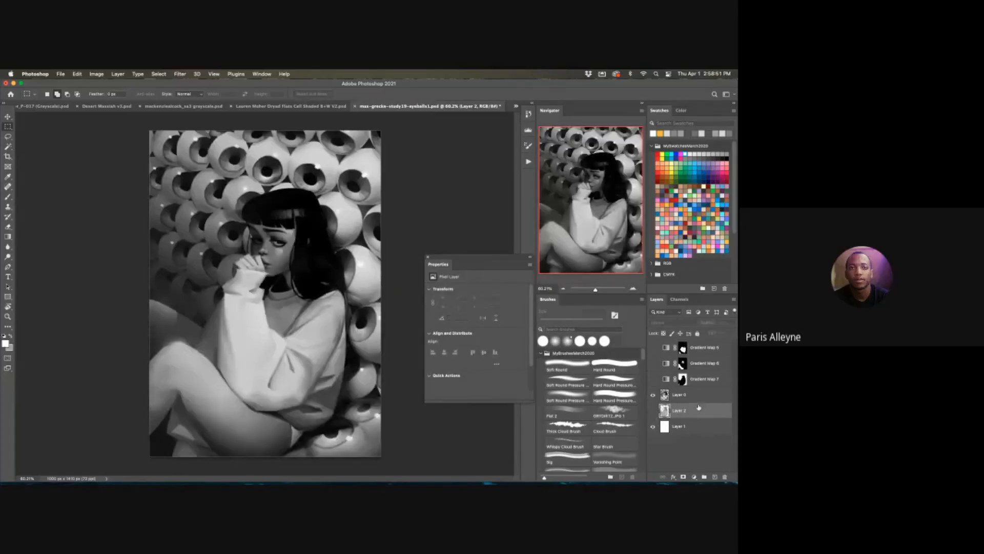
pyautogui.click(698, 393)
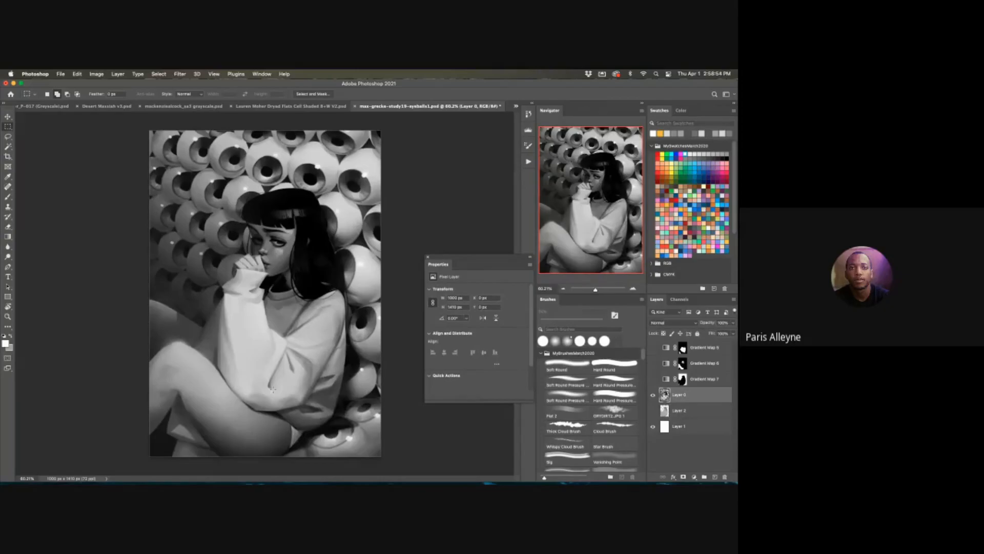
# - Select the sweater's area with the Magic Wand from the hidden flat shapes on Layer 2
pyautogui.click(689, 411)
pyautogui.press('w')
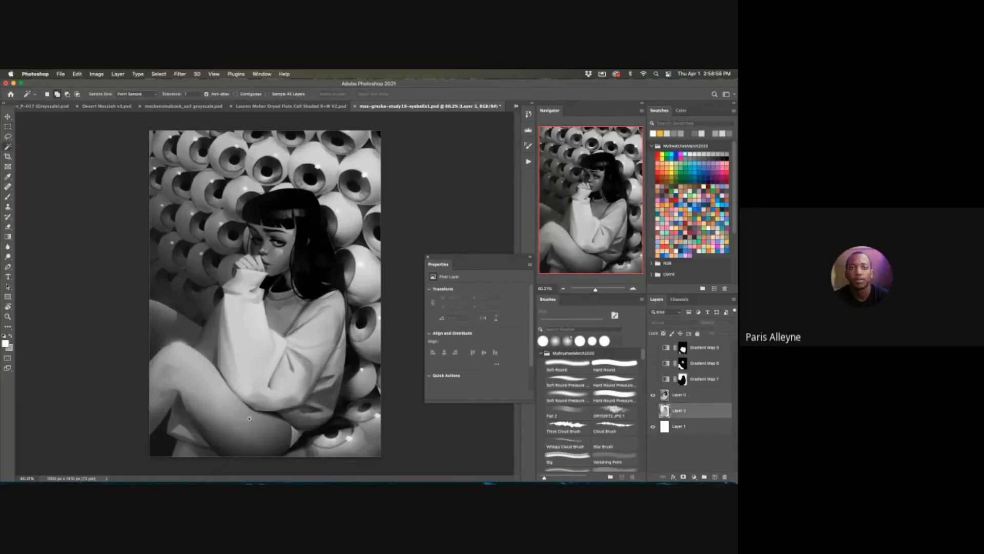
pyautogui.scroll(5, 325, 360)
pyautogui.scroll(2, 324, 360)
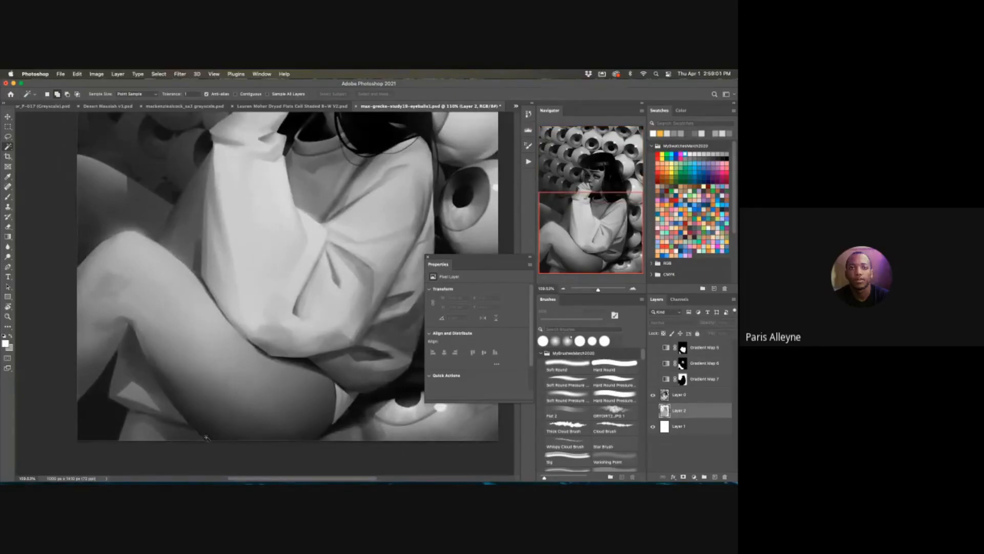
pyautogui.scroll(1, 333, 374)
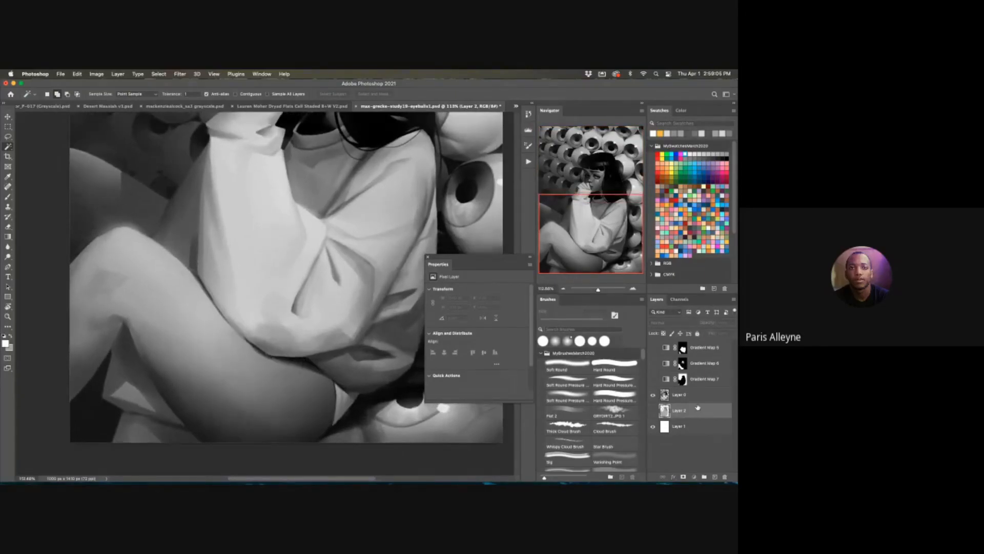
pyautogui.click(136, 180)
pyautogui.scroll(-2, 251, 248)
pyautogui.scroll(-2, 250, 248)
pyautogui.scroll(2, 250, 248)
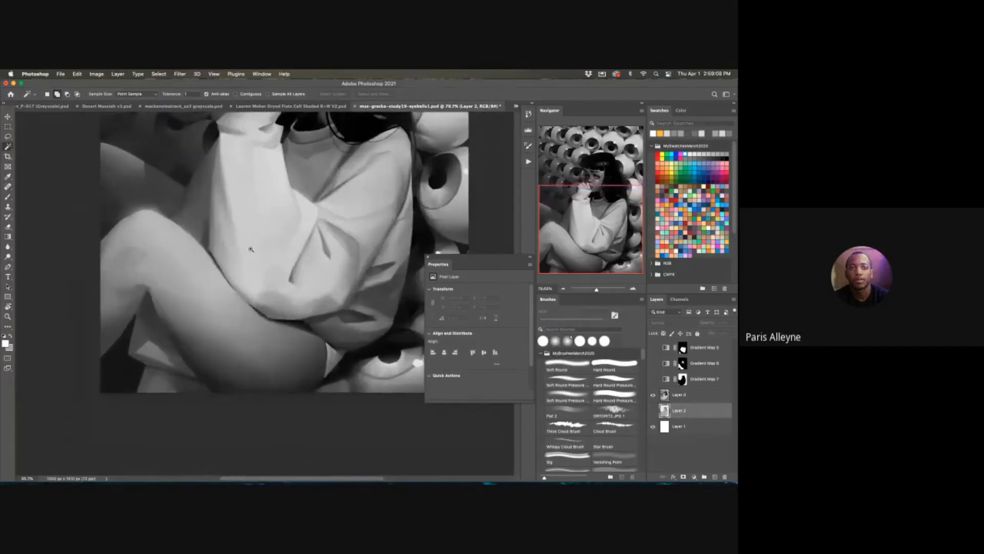
pyautogui.press('super+d')
pyautogui.moveTo(360, 267); pyautogui.dragTo(333, 316)
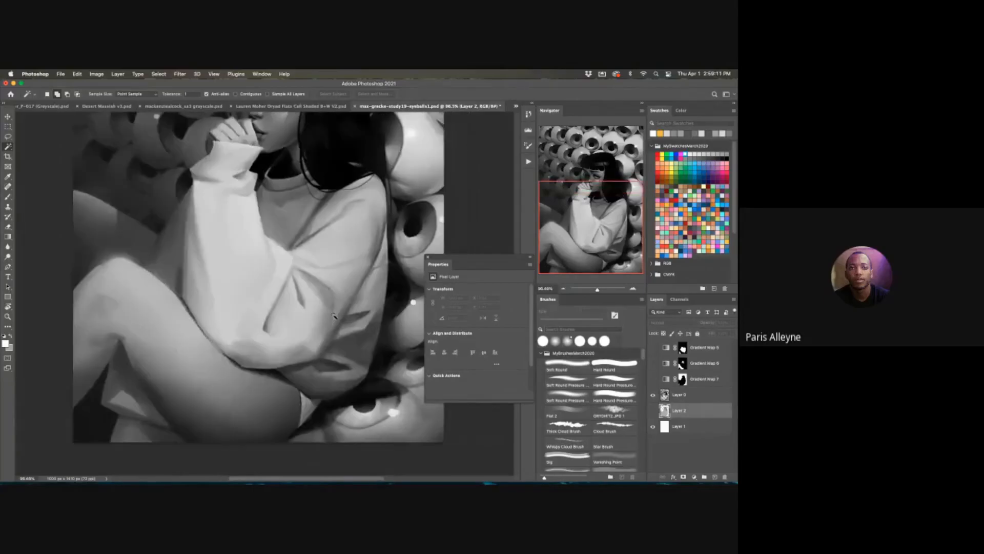
pyautogui.click(330, 295)
pyautogui.moveTo(313, 393); pyautogui.dragTo(280, 368)
pyautogui.moveTo(281, 368); pyautogui.dragTo(286, 375)
# - Add a Gradient Map adjustment layer masked to the sweater directly above the greyscale painting layer
pyautogui.click(679, 394)
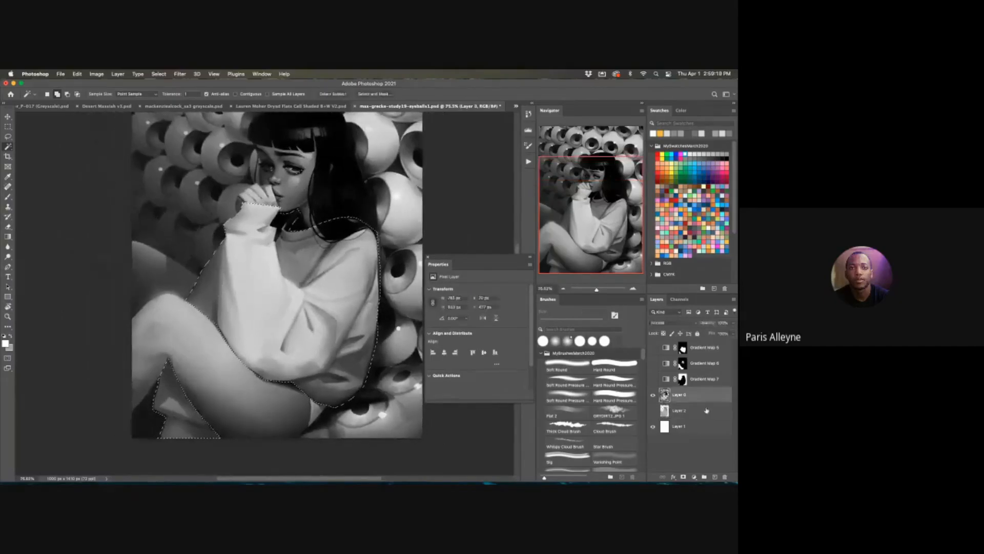
pyautogui.click(694, 476)
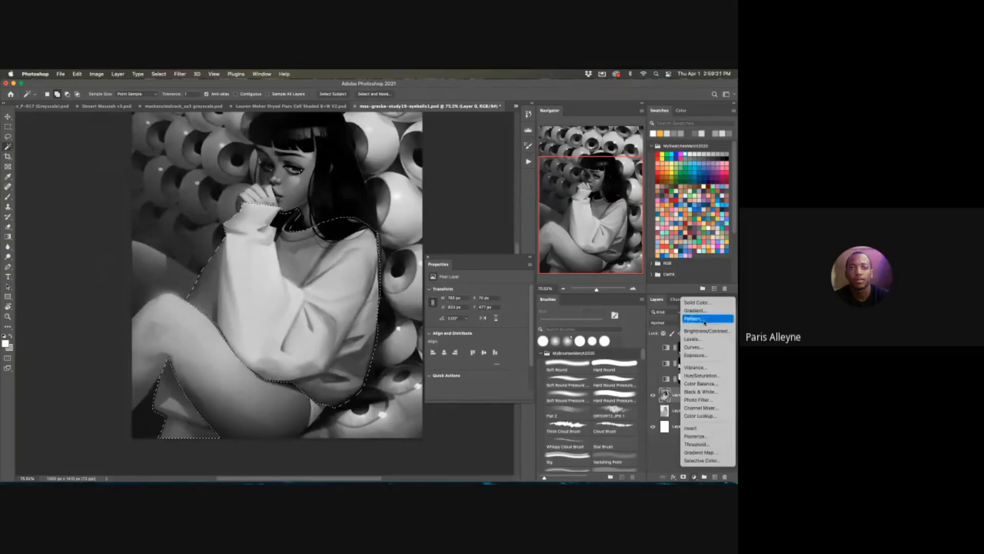
pyautogui.click(701, 452)
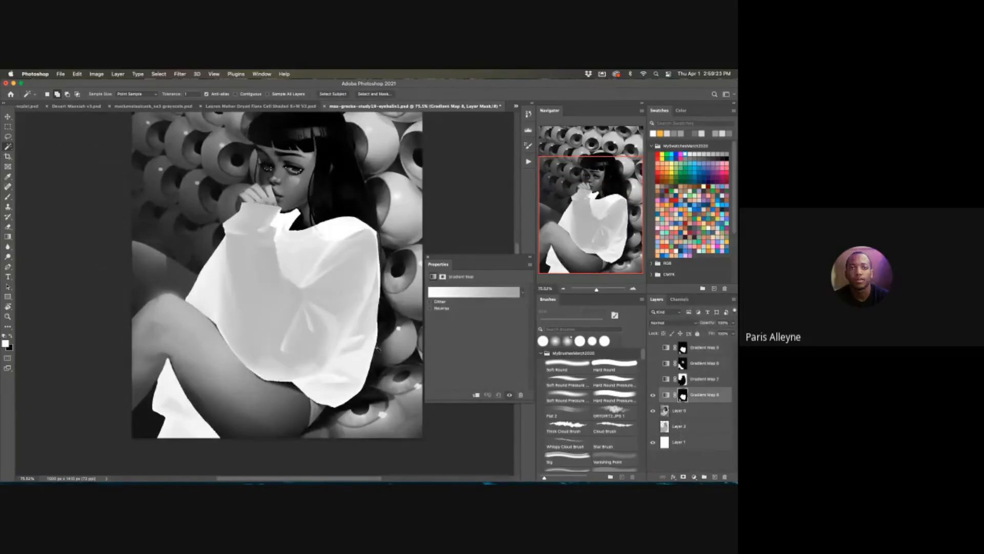
# - Apply the purple-to-cyan Blue_27 preset from the Blues group to the sweater's gradient map
pyautogui.scroll(-2, 340, 346)
pyautogui.click(443, 294)
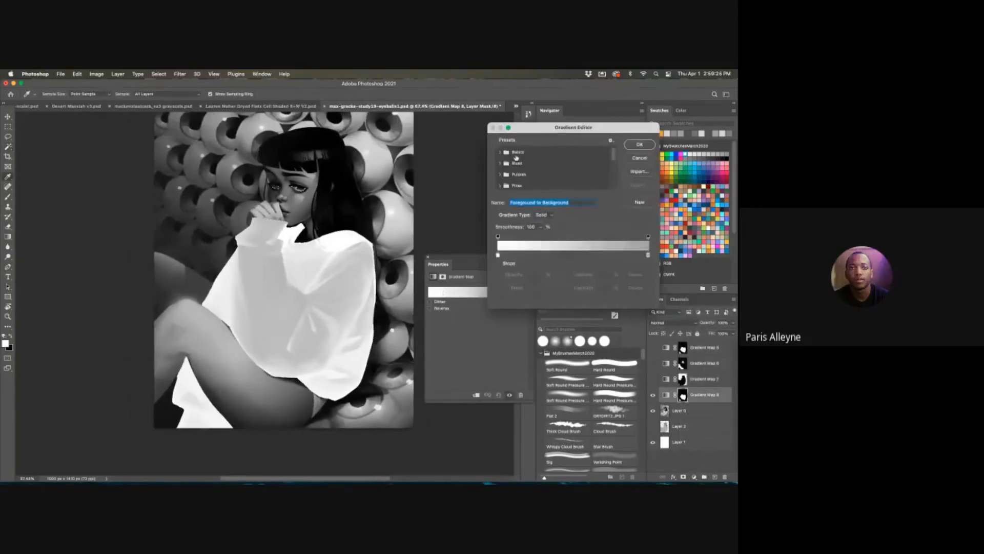
pyautogui.click(500, 163)
pyautogui.scroll(-5, 611, 158)
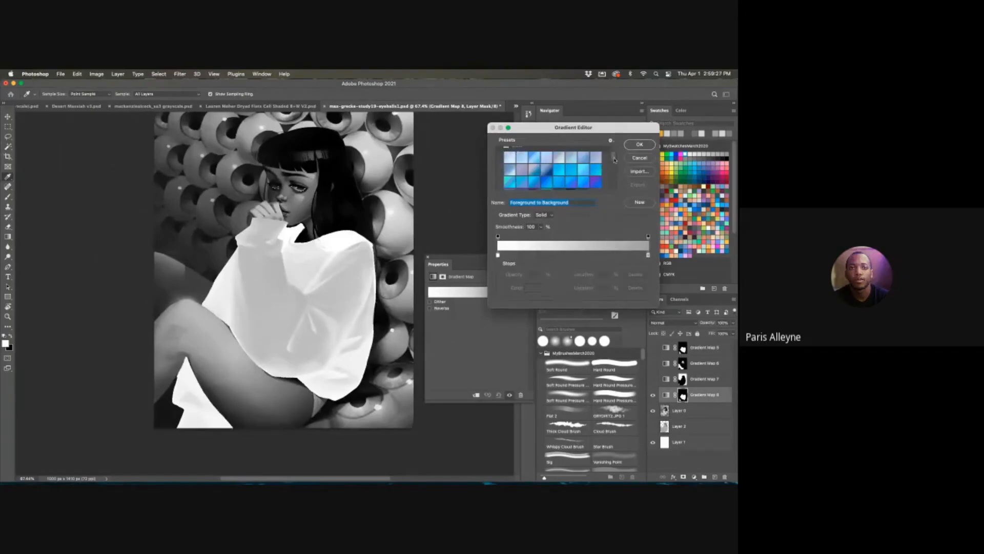
pyautogui.click(544, 184)
pyautogui.click(554, 186)
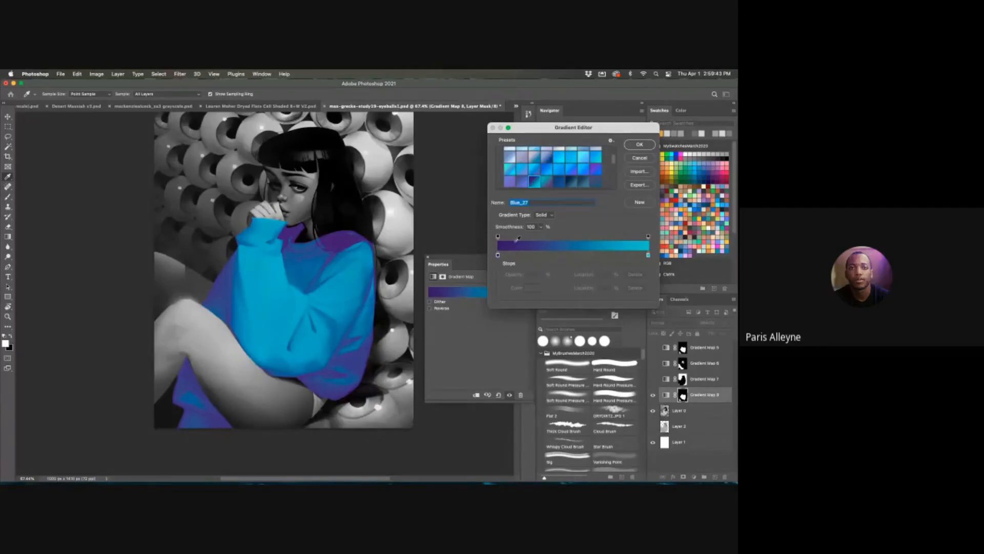
# - Try very light and dark colours for the gradient's shadow stop, and set it to a dark muted purple (#1d1628)
pyautogui.doubleClick(499, 254)
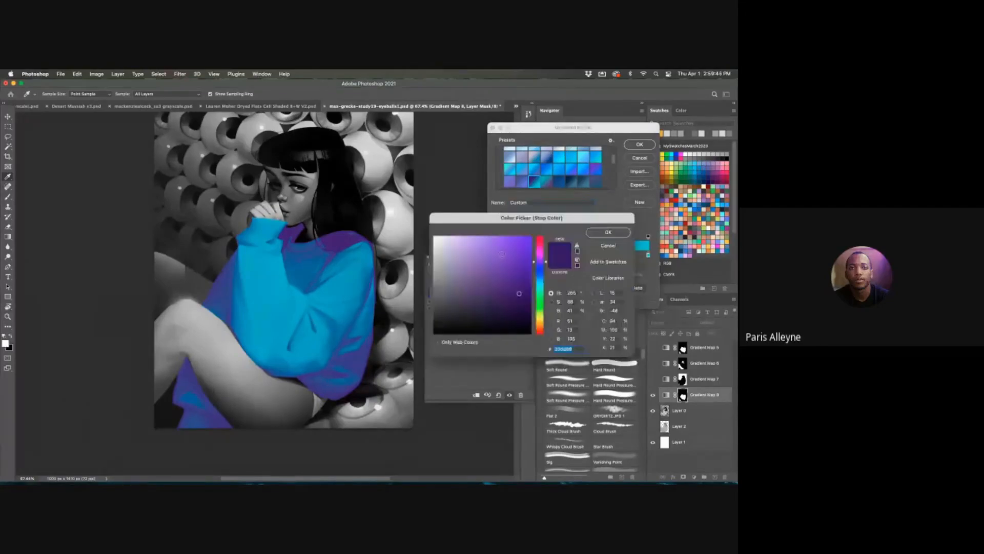
pyautogui.moveTo(557, 215); pyautogui.dragTo(581, 258)
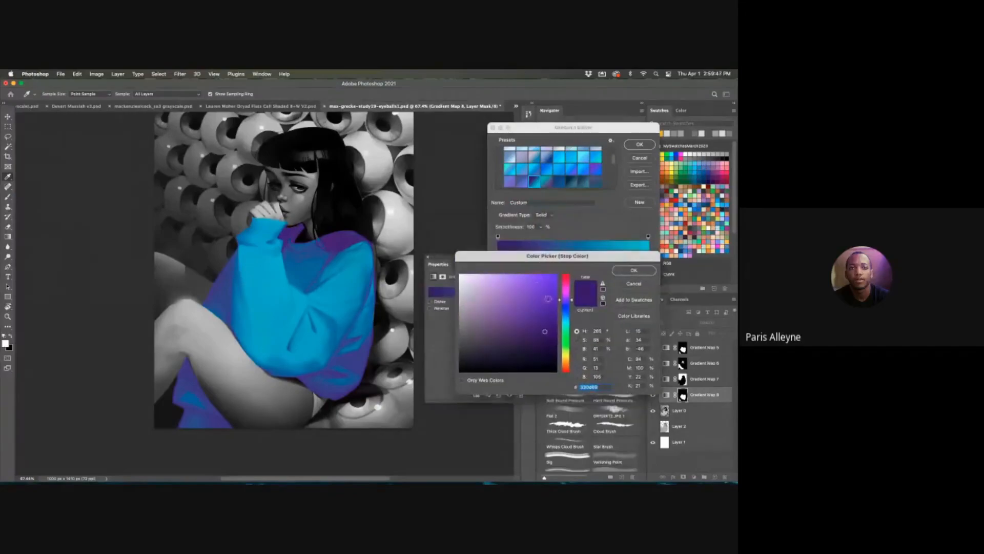
pyautogui.moveTo(502, 298); pyautogui.dragTo(467, 273)
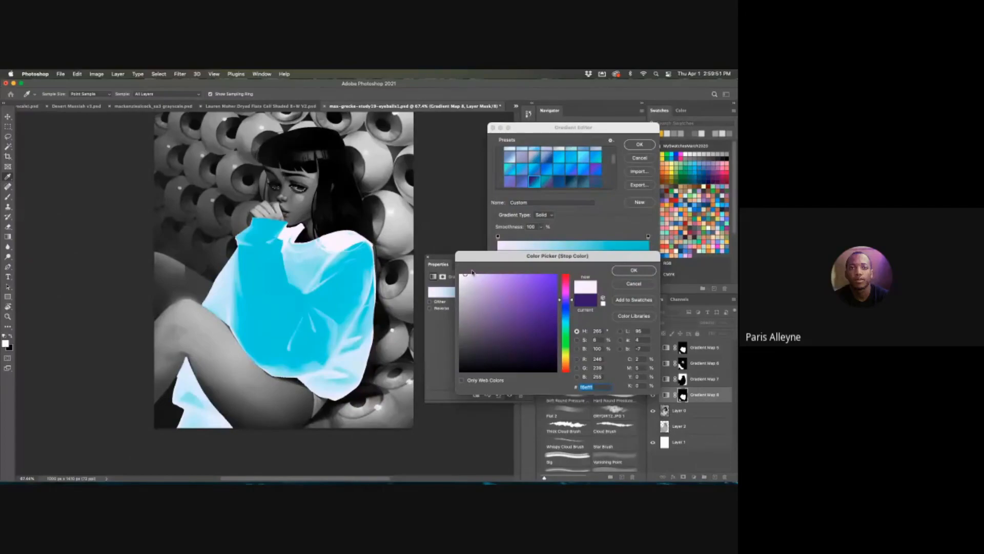
pyautogui.moveTo(472, 273); pyautogui.dragTo(502, 358)
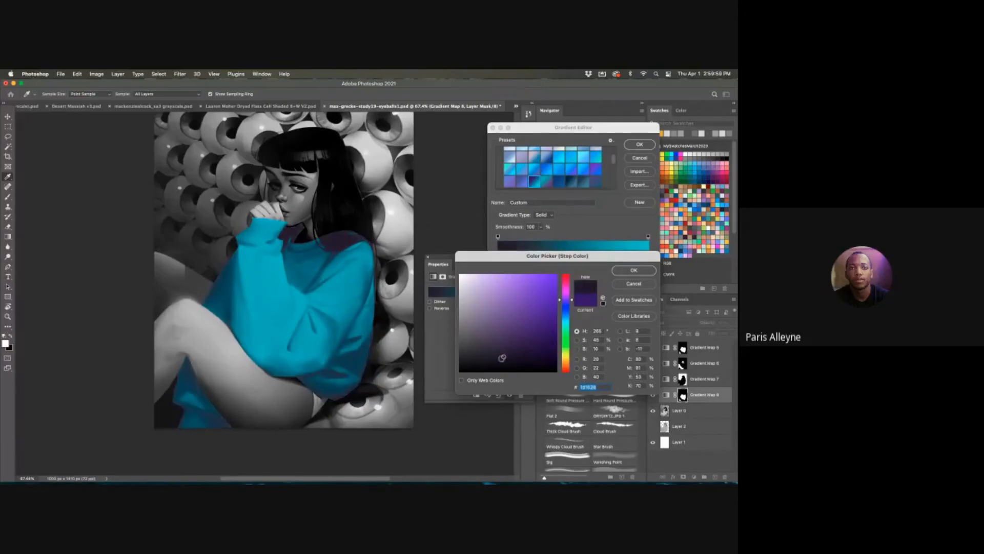
pyautogui.click(634, 271)
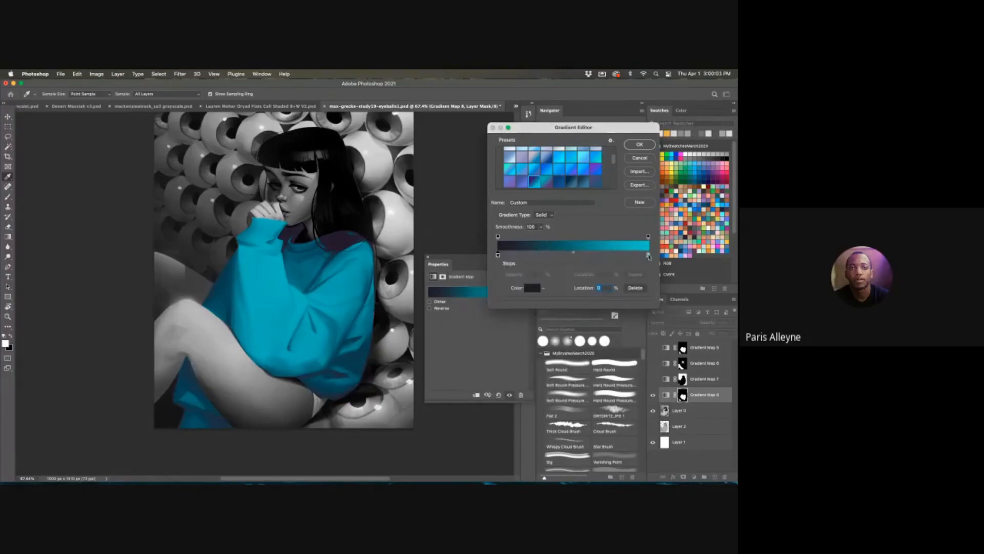
# - Set the gradient's highlight stop to a less saturated teal (#7abbbd)
pyautogui.doubleClick(648, 256)
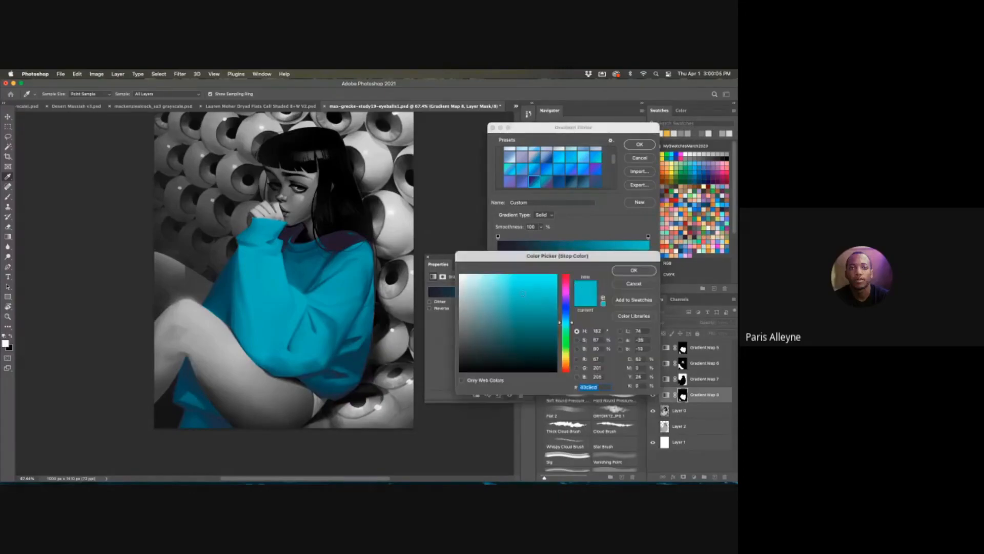
pyautogui.click(493, 298)
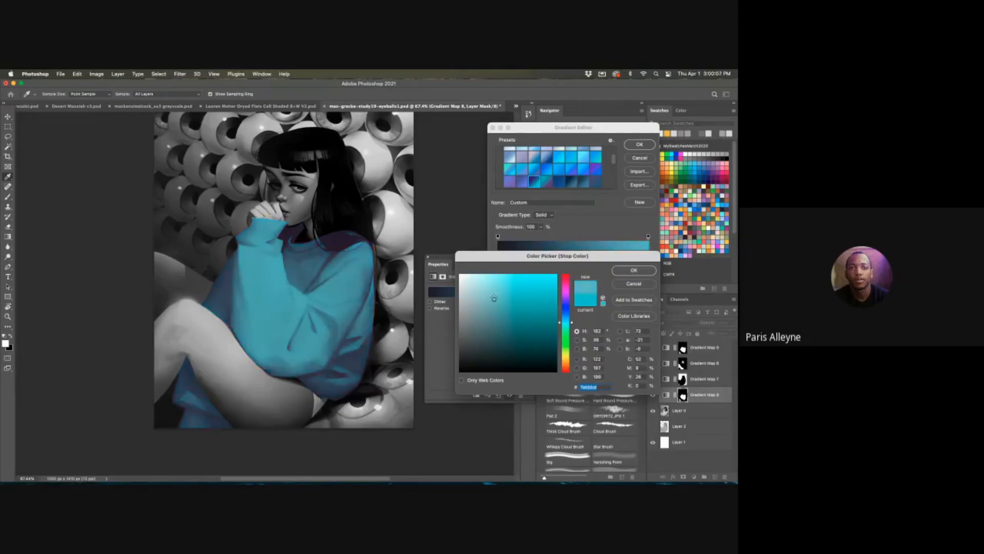
pyautogui.click(634, 271)
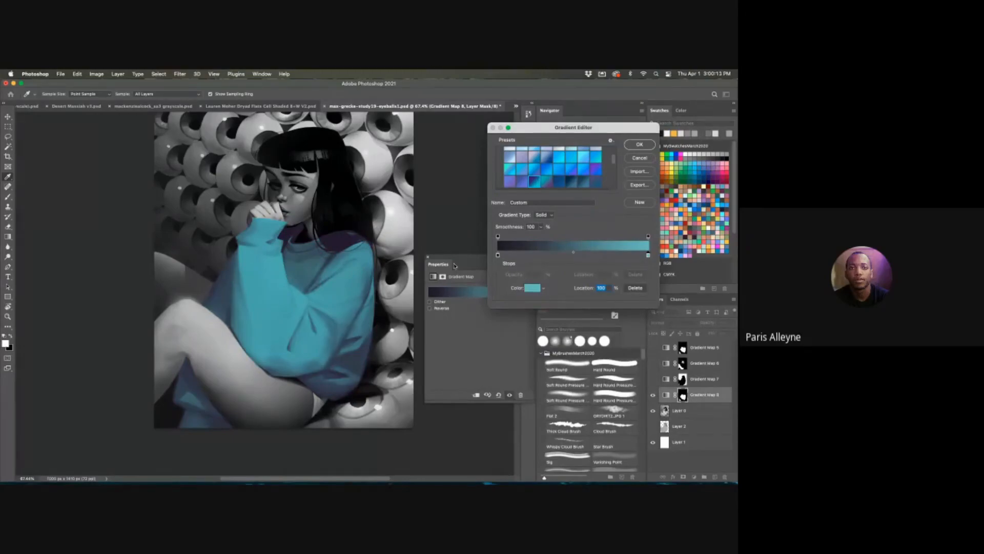
# - Add a midtone stop to the sweater's gradient, colour it dull plum (#5e3e57) and place it at 52%
pyautogui.moveTo(544, 255); pyautogui.dragTo(538, 255)
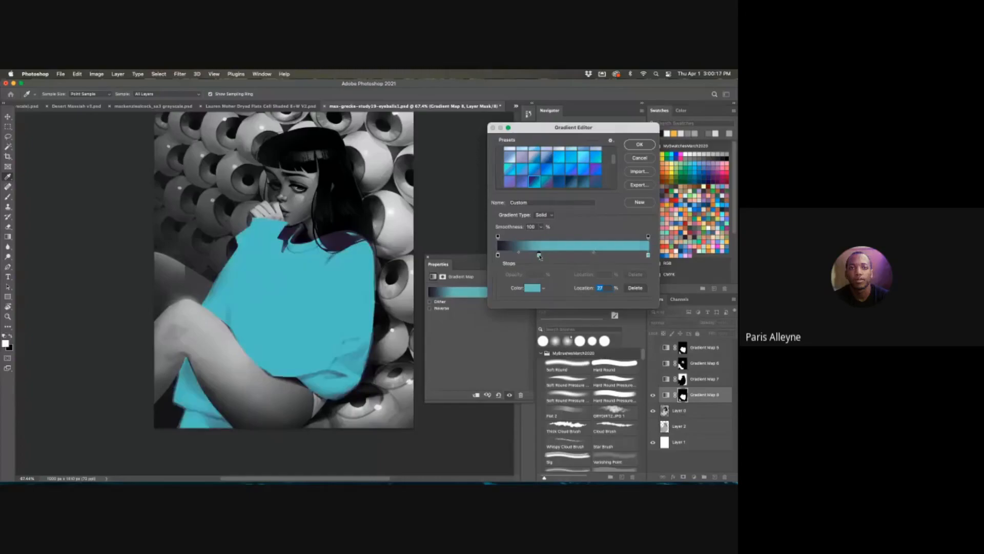
pyautogui.doubleClick(539, 255)
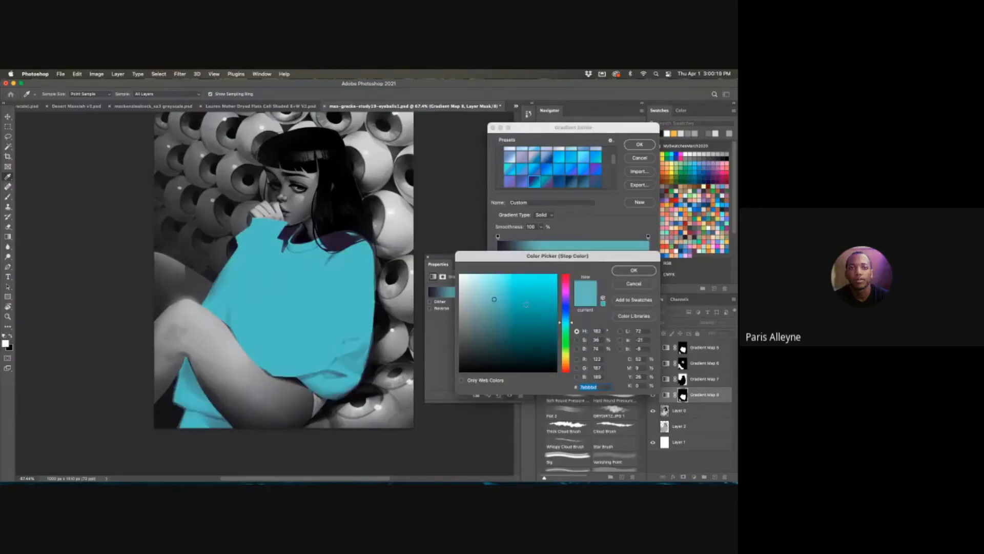
pyautogui.click(565, 302)
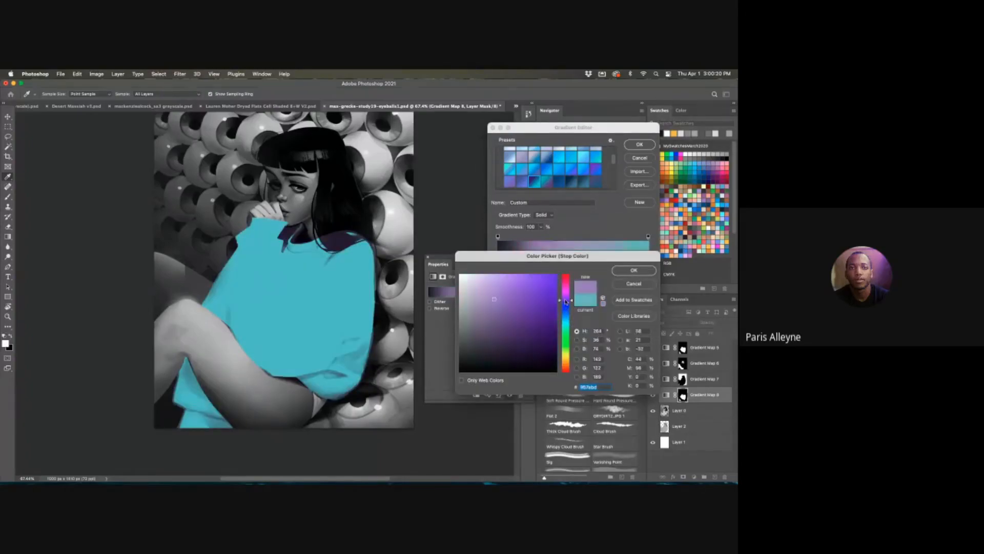
pyautogui.moveTo(500, 315)
pyautogui.mouseDown()
pyautogui.moveTo(509, 327)
pyautogui.moveTo(492, 334)
pyautogui.mouseUp()
pyautogui.click(565, 286)
pyautogui.click(492, 326)
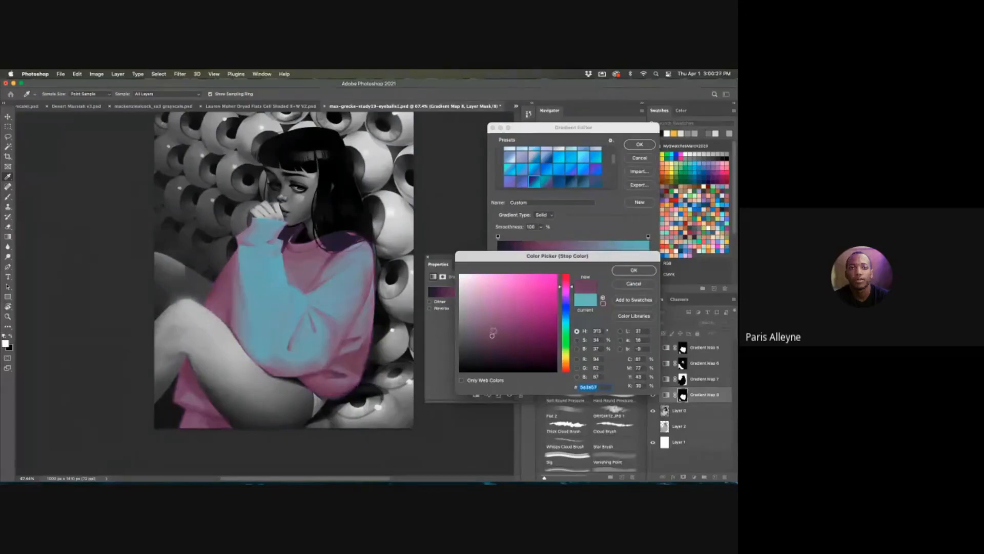
pyautogui.press('Return')
pyautogui.moveTo(540, 255); pyautogui.dragTo(574, 260)
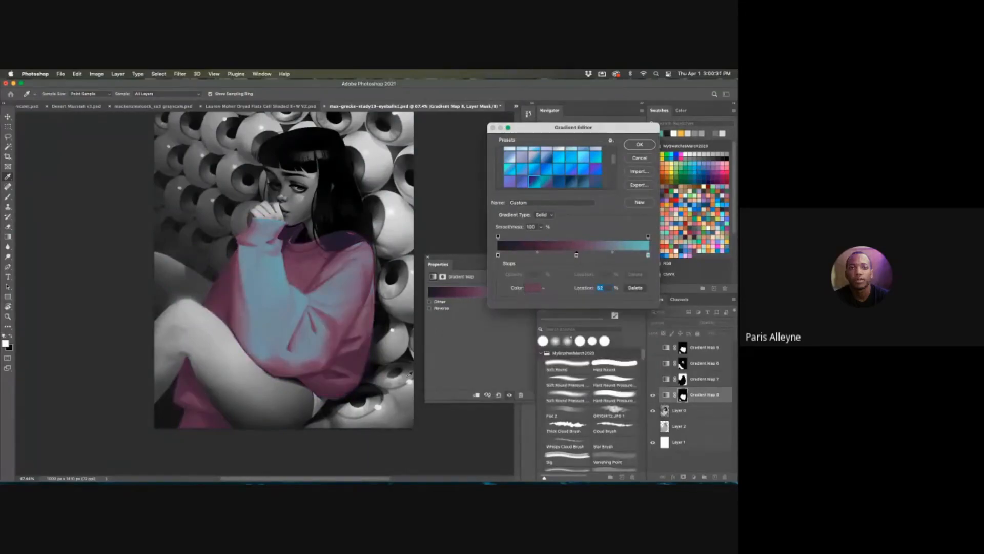
# - Shift the hue of the gradient's shadow stop towards blue, setting it to a very dark blue-violet (#171628)
pyautogui.click(497, 255)
pyautogui.doubleClick(498, 256)
pyautogui.moveTo(568, 303); pyautogui.dragTo(568, 307)
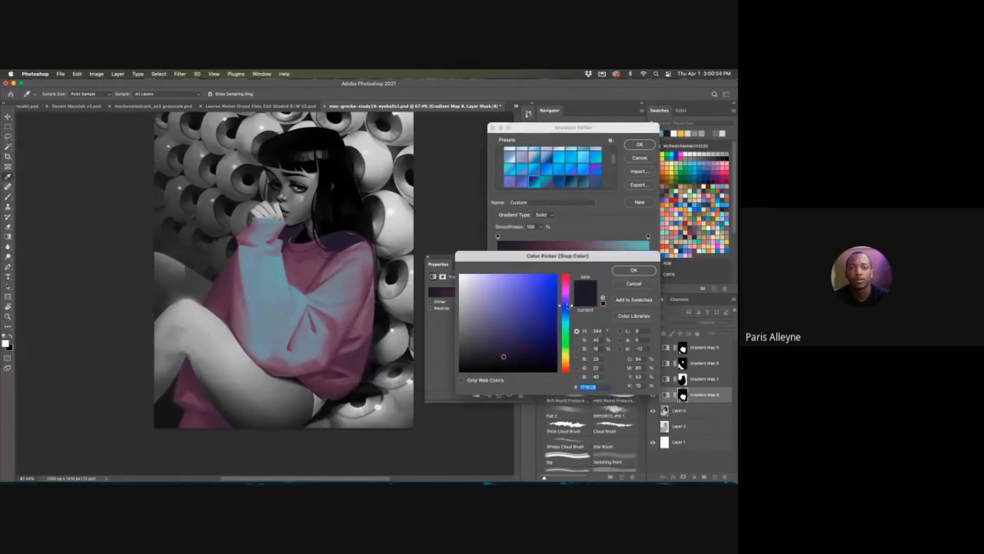
pyautogui.click(628, 272)
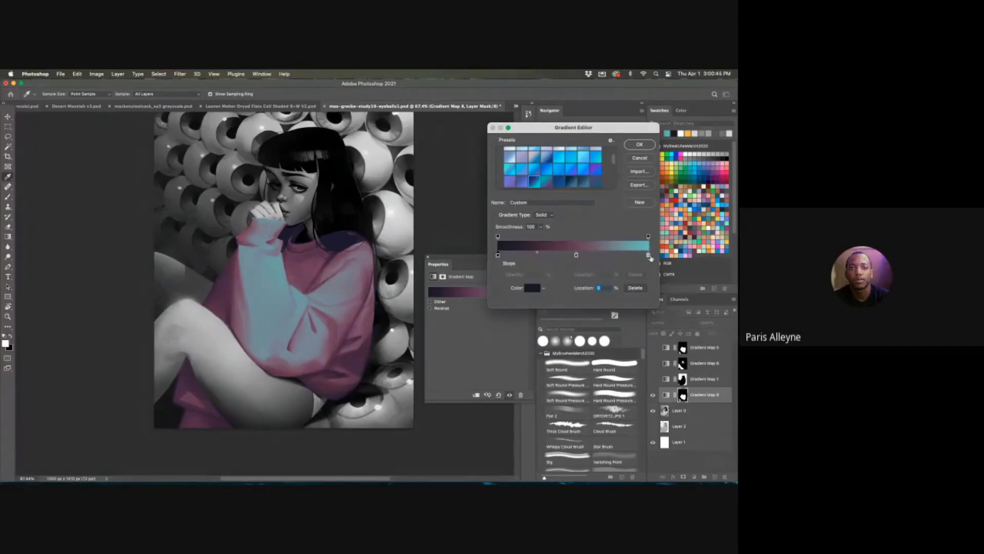
# - Try the gradient's highlight stop at 81%, return it close to the bright end, and lighten it to pale cyan
pyautogui.moveTo(648, 255); pyautogui.dragTo(623, 252)
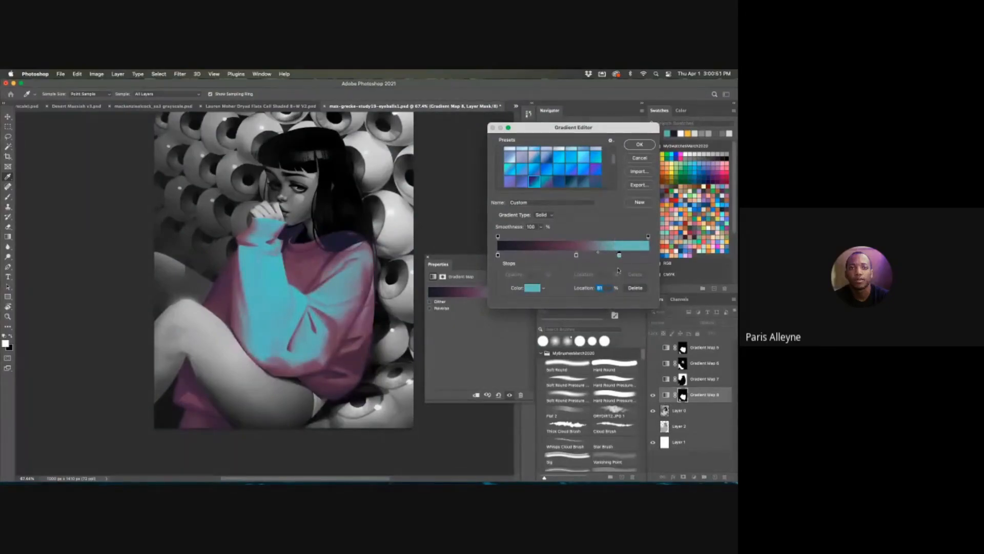
pyautogui.moveTo(618, 255); pyautogui.dragTo(647, 256)
pyautogui.click(646, 255)
pyautogui.doubleClick(647, 255)
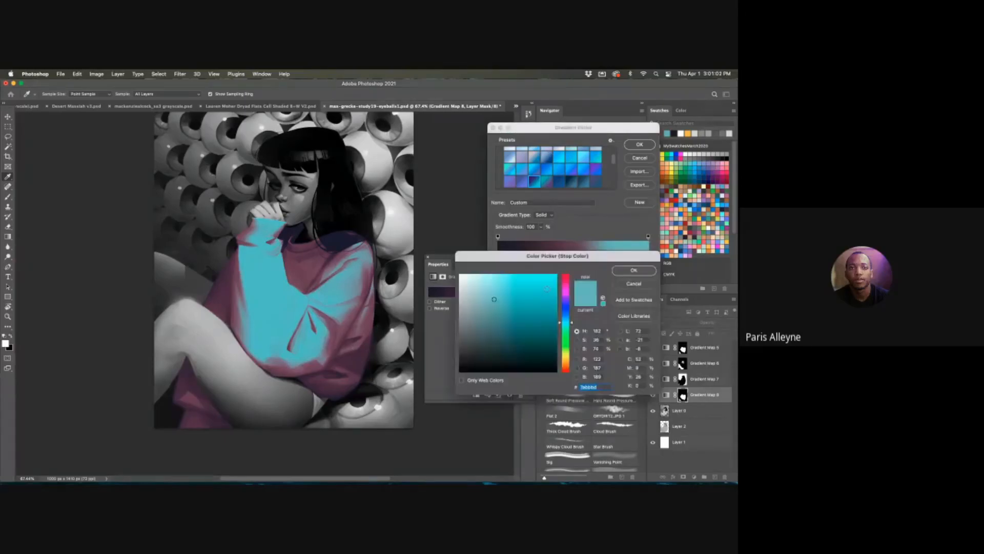
pyautogui.click(482, 283)
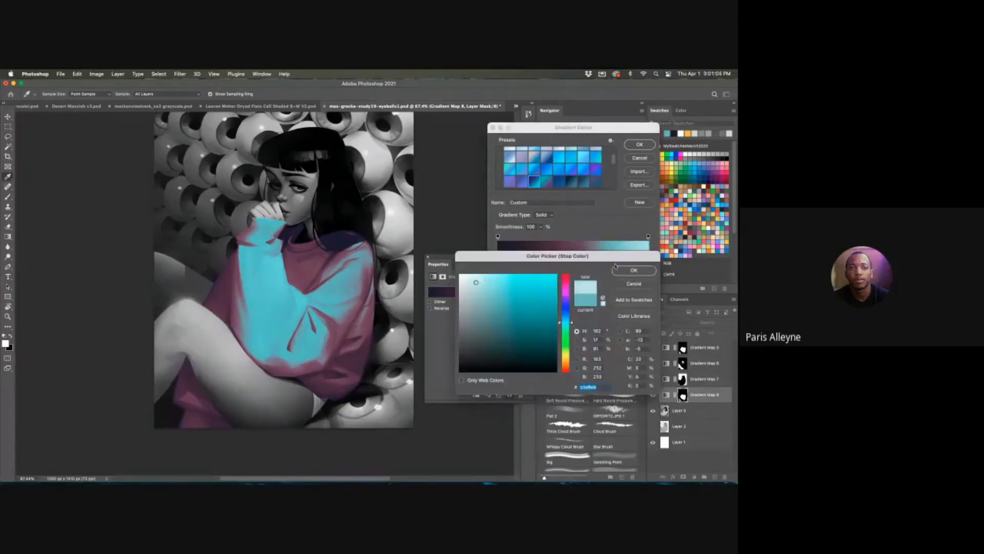
pyautogui.click(634, 270)
# - Discard the open gradient edits and delete the sweater's Gradient Map layer together with its mask
pyautogui.moveTo(612, 255)
pyautogui.mouseDown()
pyautogui.moveTo(602, 256)
pyautogui.moveTo(652, 256)
pyautogui.moveTo(612, 257)
pyautogui.mouseUp()
pyautogui.click(640, 158)
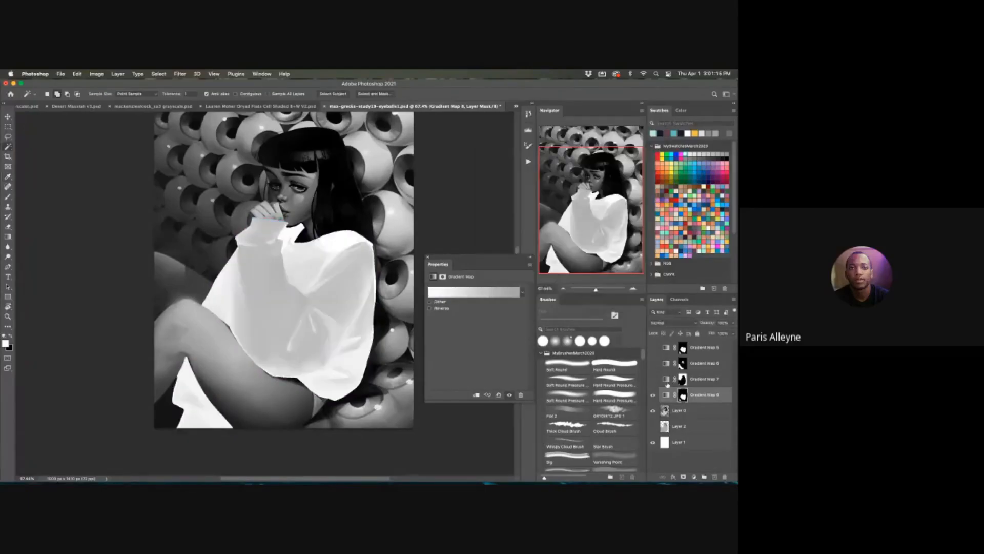
pyautogui.press('Delete')
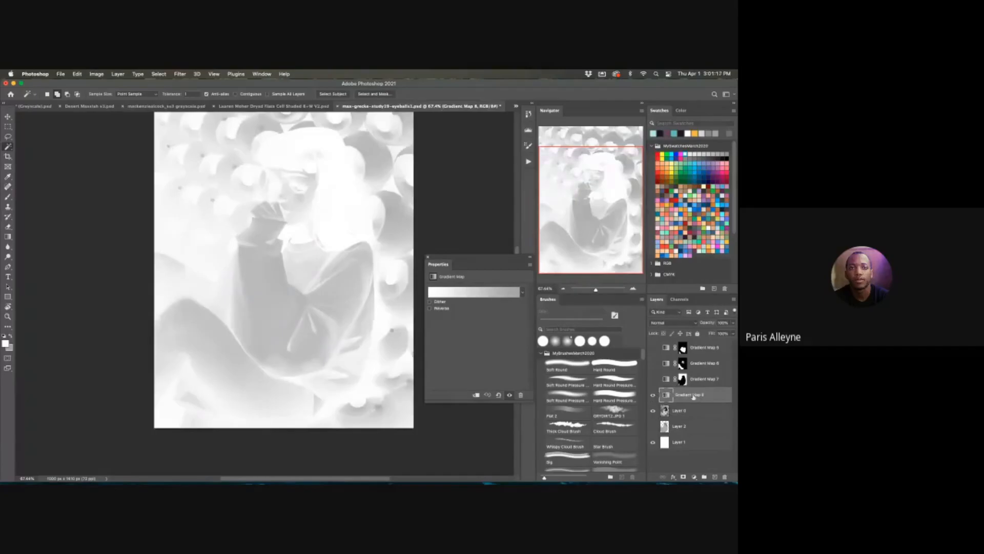
pyautogui.press('Delete')
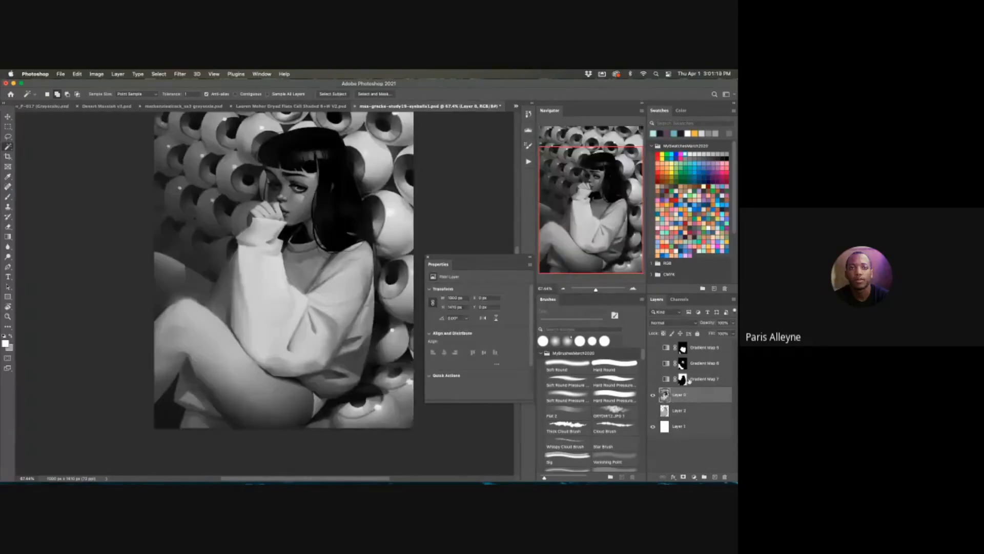
# - Show the existing pink-and-blue Gradient Map layer masked to the sweater and select it
pyautogui.scroll(3, 284, 307)
pyautogui.scroll(-3, 283, 308)
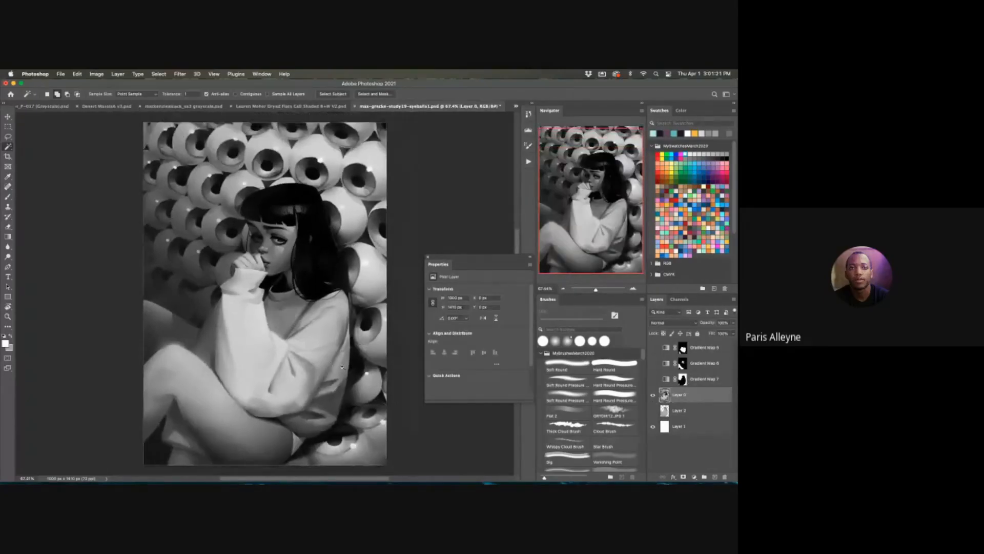
pyautogui.click(703, 364)
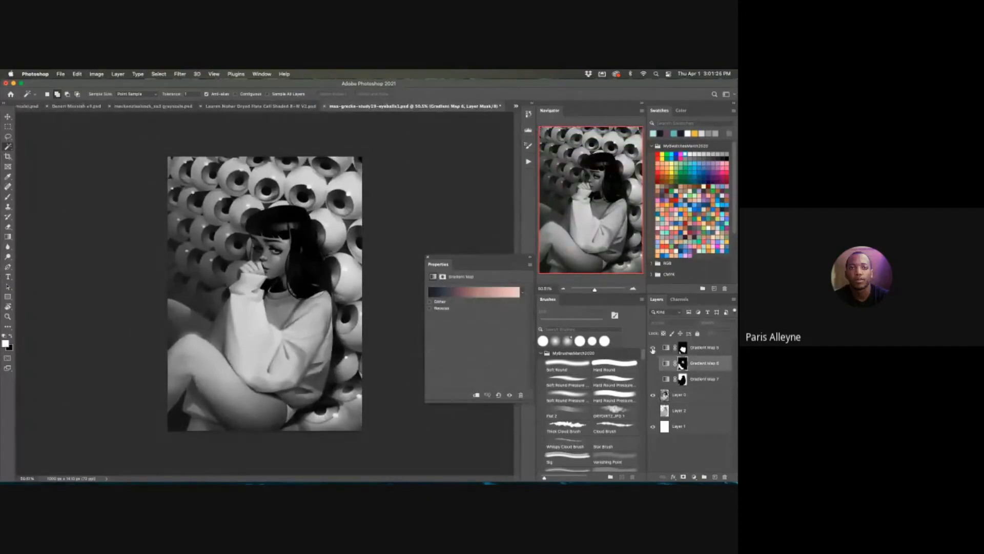
pyautogui.click(652, 348)
pyautogui.scroll(2, 310, 366)
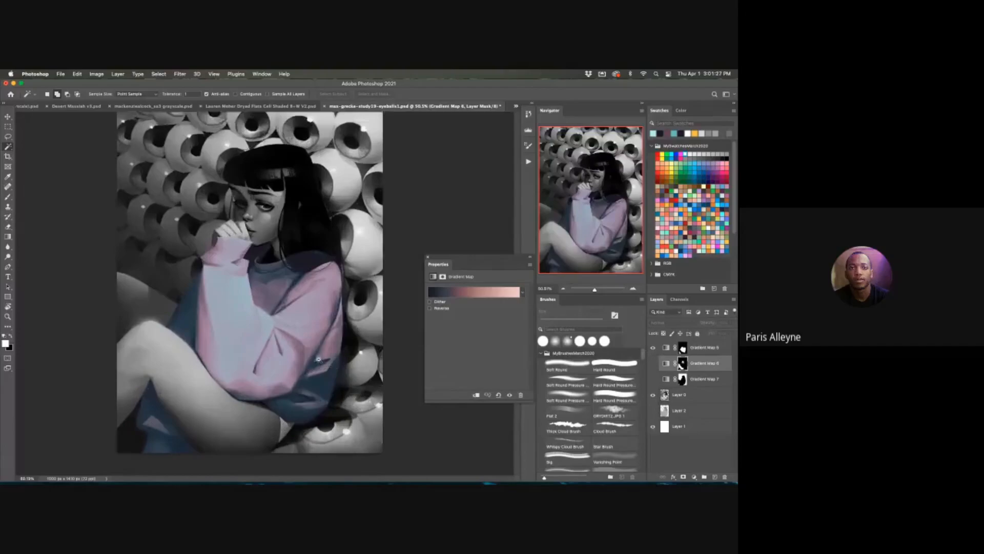
pyautogui.moveTo(338, 353); pyautogui.dragTo(353, 340)
pyautogui.click(685, 350)
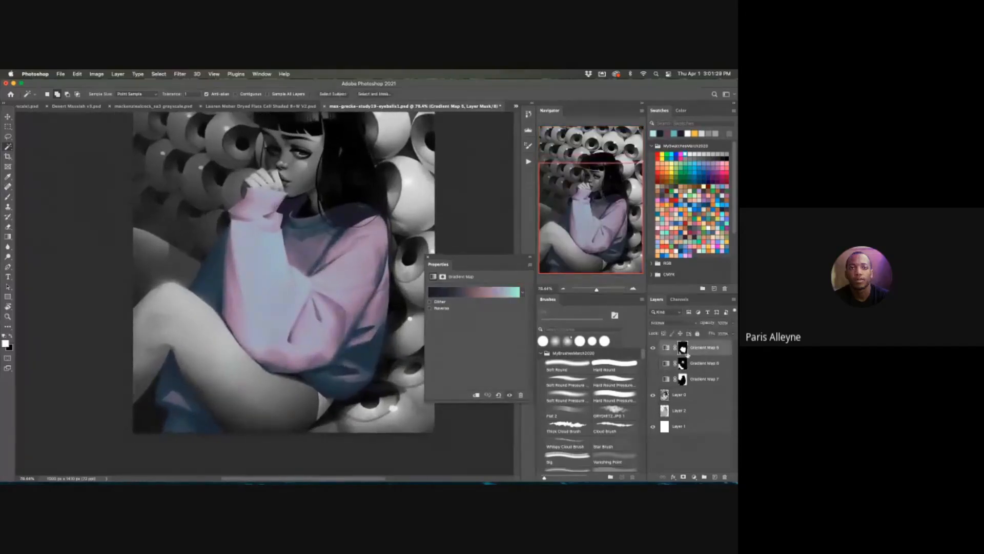
# - Examine the stop colours of the sweater's five-stop gradient, from the dark shadow stop to the light highlight stops
pyautogui.click(476, 293)
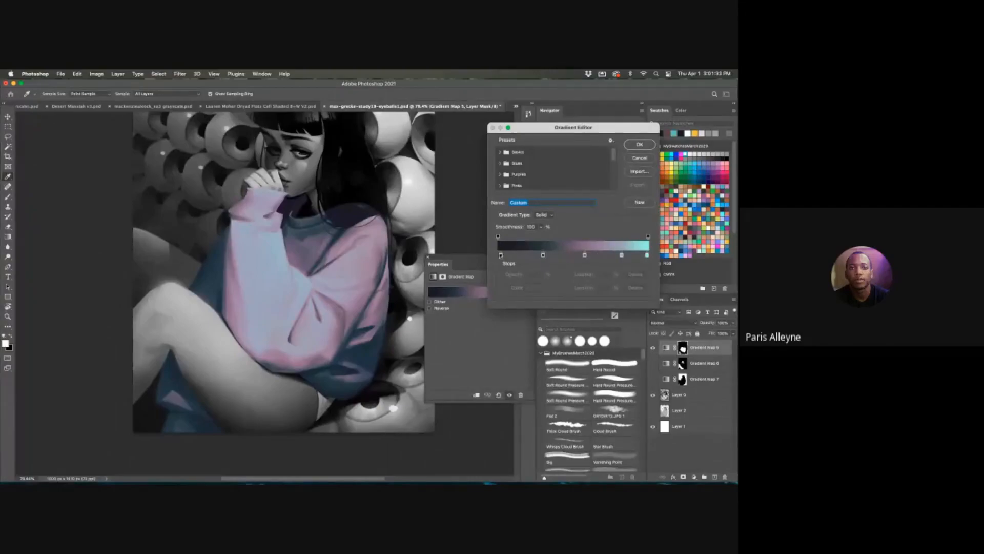
pyautogui.doubleClick(501, 255)
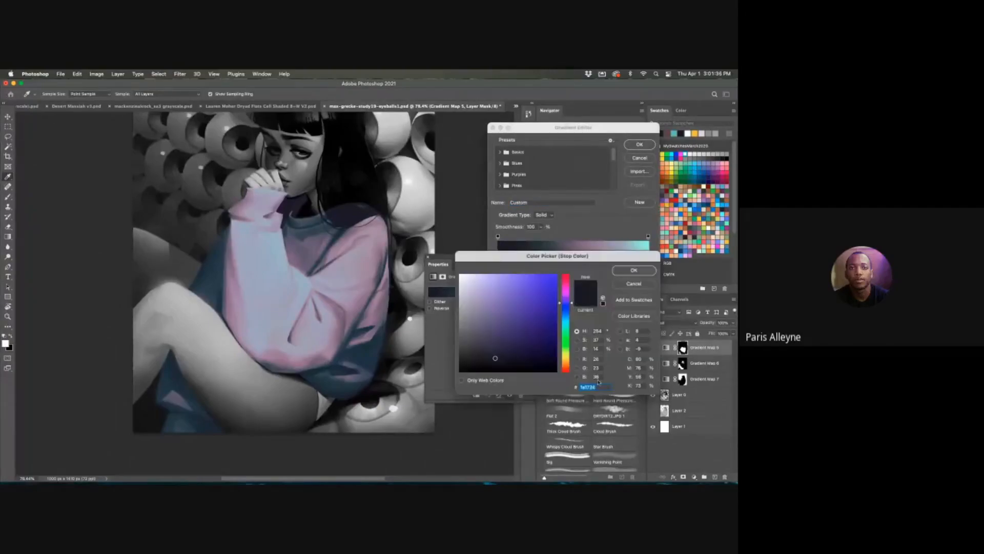
pyautogui.click(648, 274)
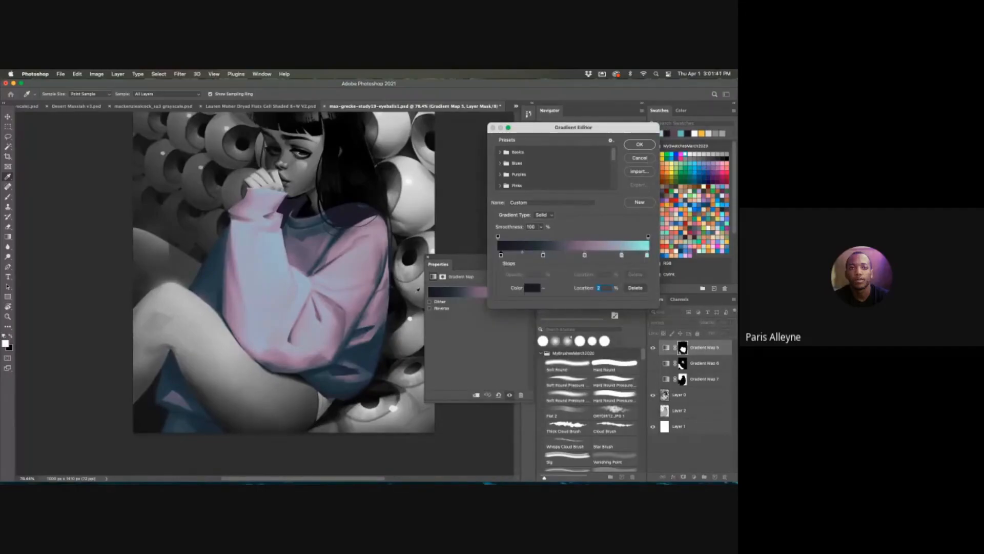
pyautogui.click(585, 255)
pyautogui.doubleClick(647, 255)
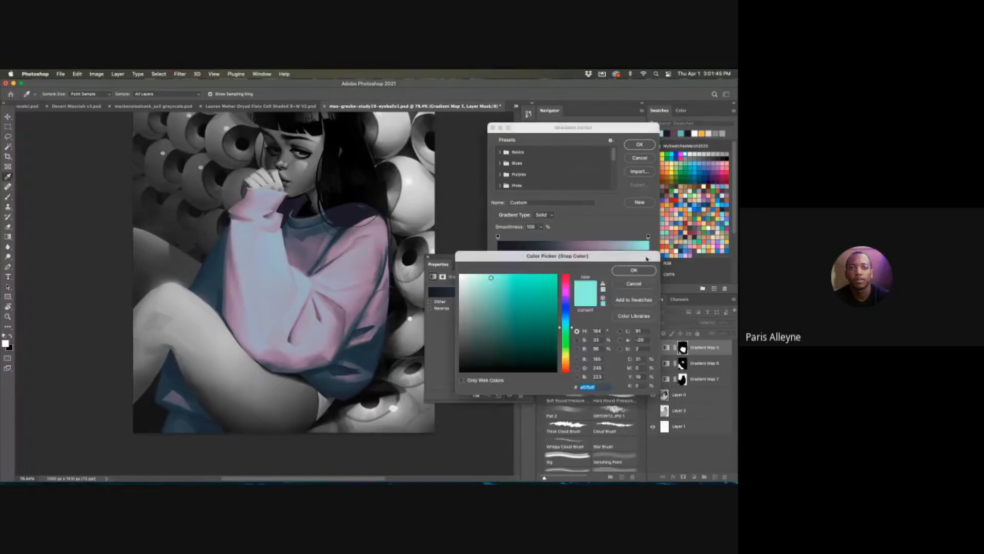
pyautogui.click(634, 270)
pyautogui.click(623, 254)
pyautogui.doubleClick(622, 255)
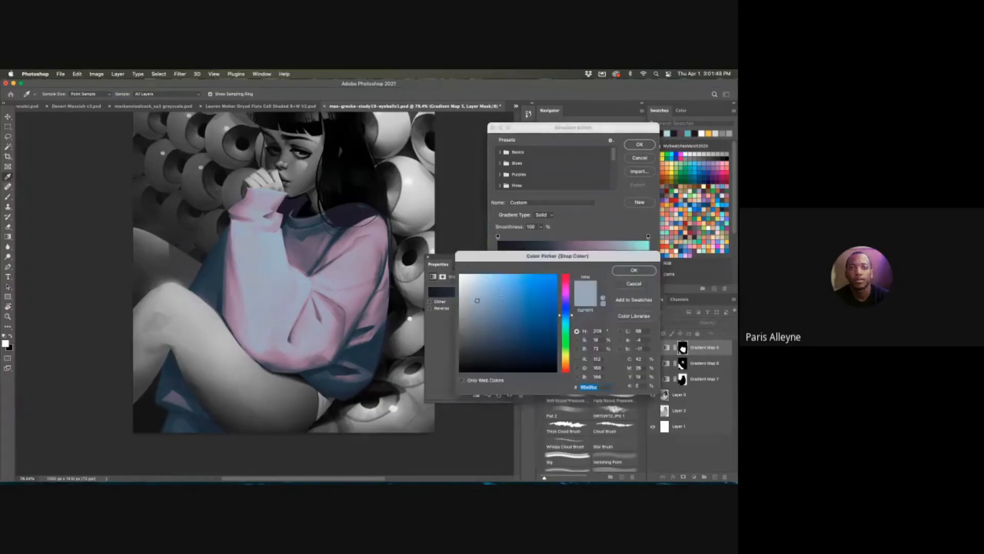
pyautogui.click(635, 270)
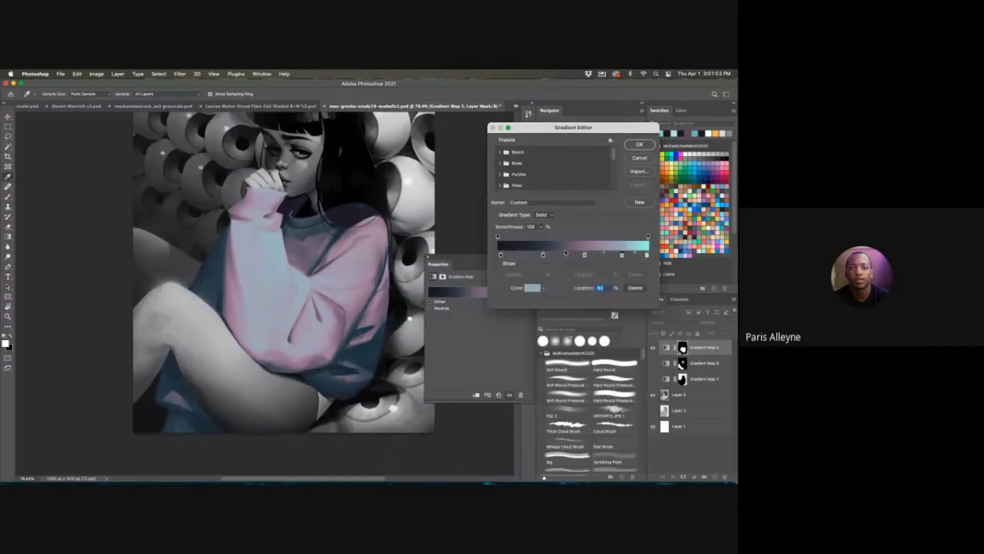
pyautogui.click(543, 255)
pyautogui.press('Return')
pyautogui.press('w')
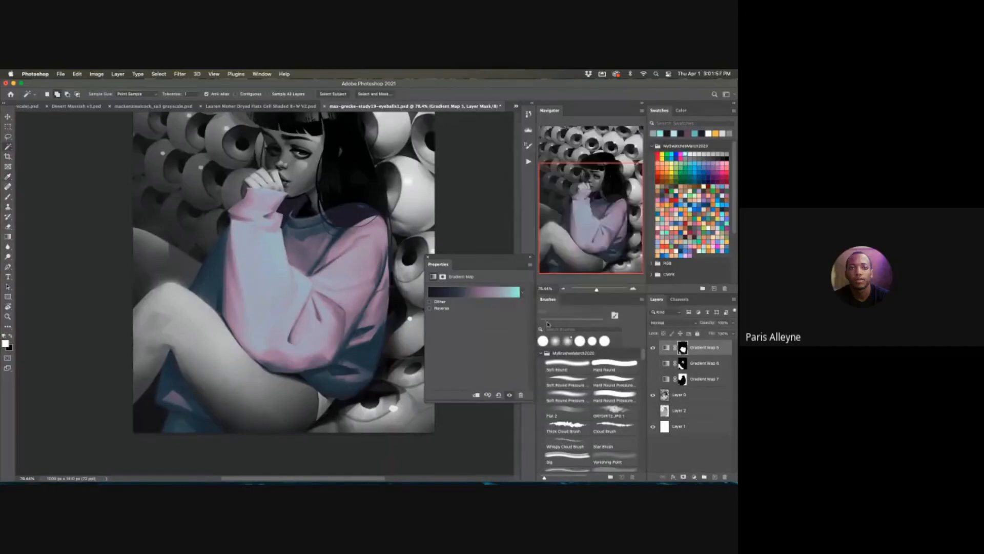
# - Show the existing Gradient Map layer masked to the character's skin and select it
pyautogui.click(652, 363)
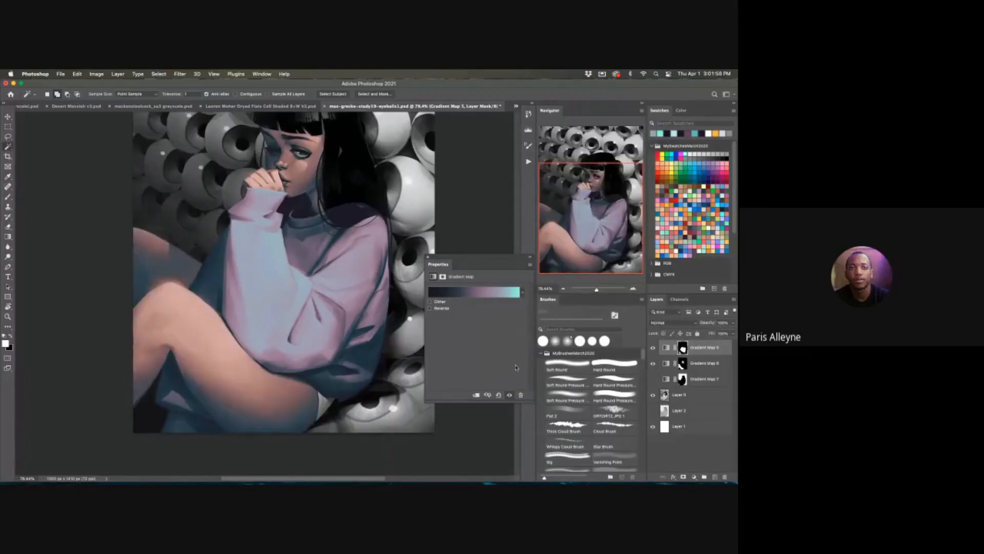
pyautogui.scroll(2, 357, 390)
pyautogui.scroll(-2, 356, 389)
pyautogui.click(682, 363)
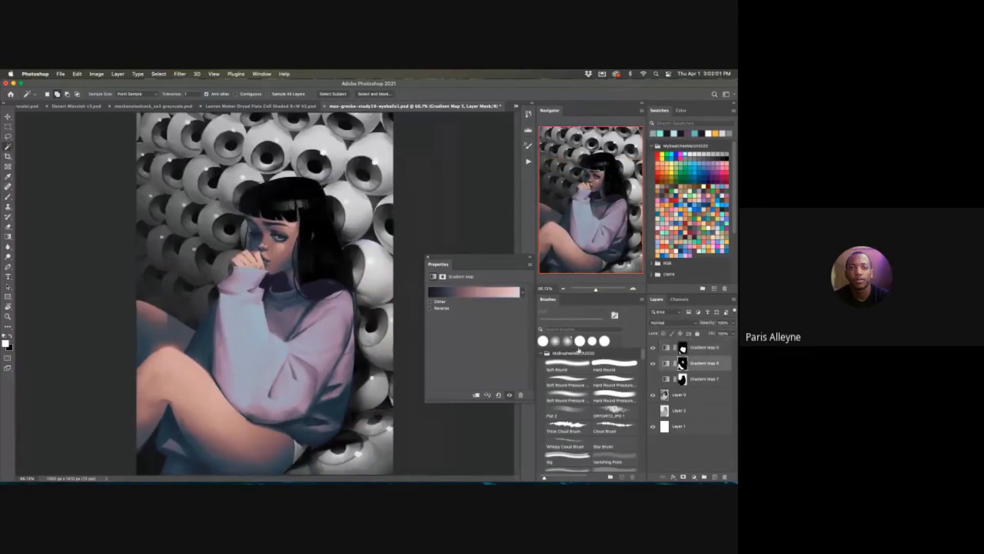
# - Examine the colours of the darkest stop and the peach midtone stop in the skin's gradient
pyautogui.click(470, 292)
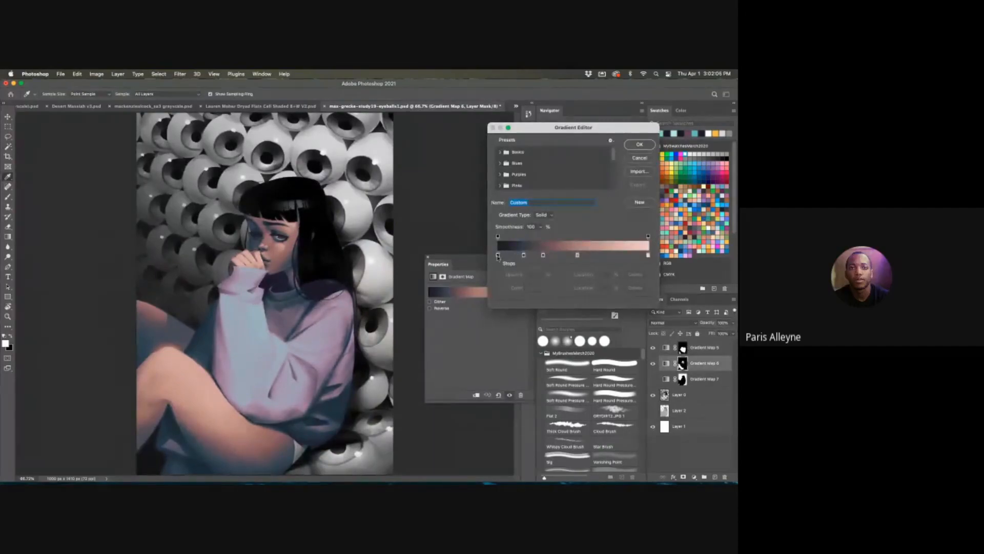
pyautogui.doubleClick(498, 256)
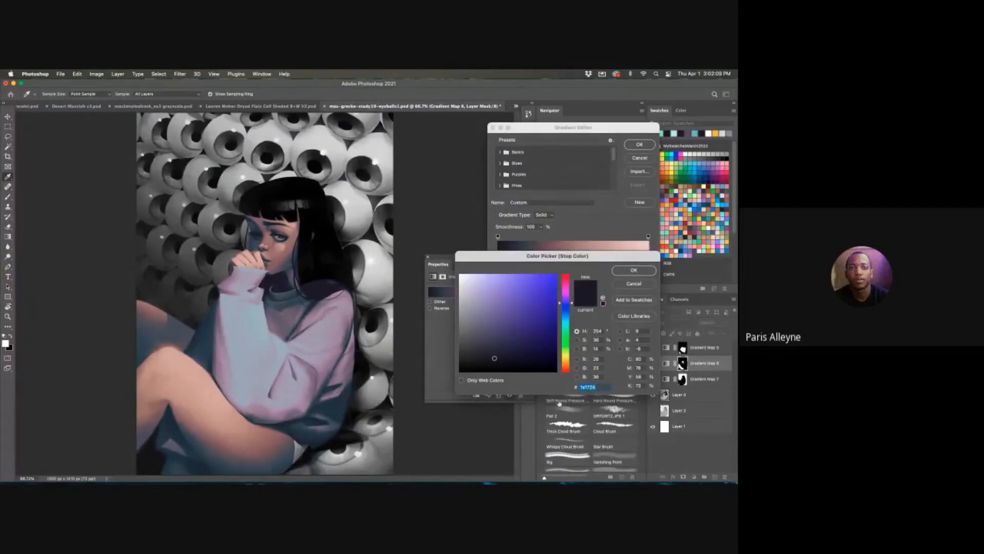
pyautogui.press('BackSpace')
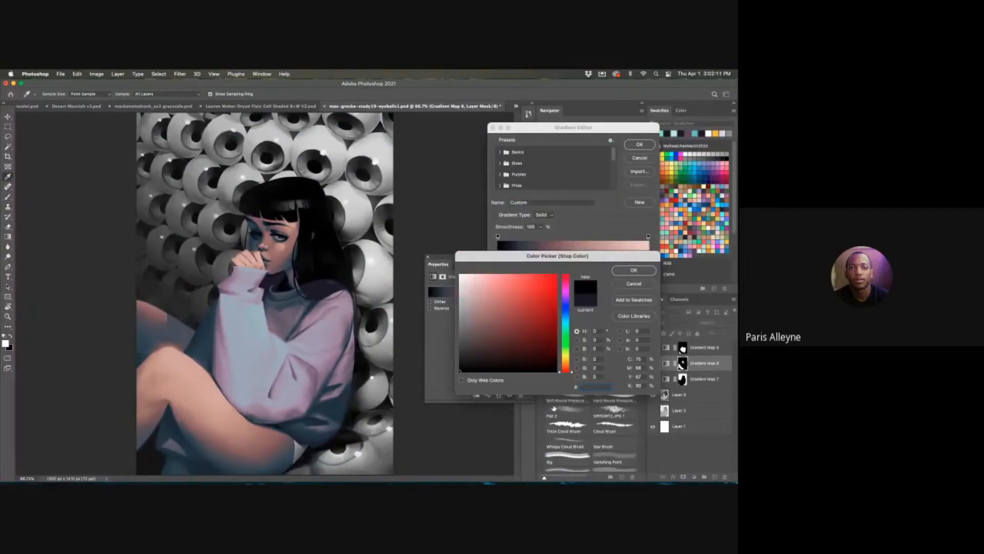
pyautogui.press('super+z')
pyautogui.press('Return')
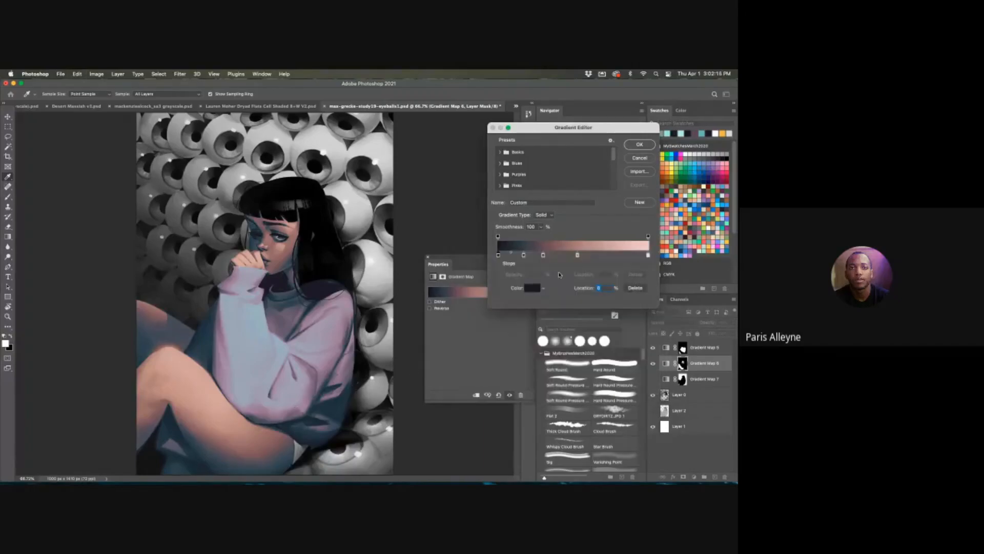
pyautogui.doubleClick(578, 255)
pyautogui.click(641, 259)
# - Try a dark reddish brown and a dark plum (#3d2731) for the skin gradient's stop at 17%, and discard the change
pyautogui.click(524, 254)
pyautogui.doubleClick(524, 254)
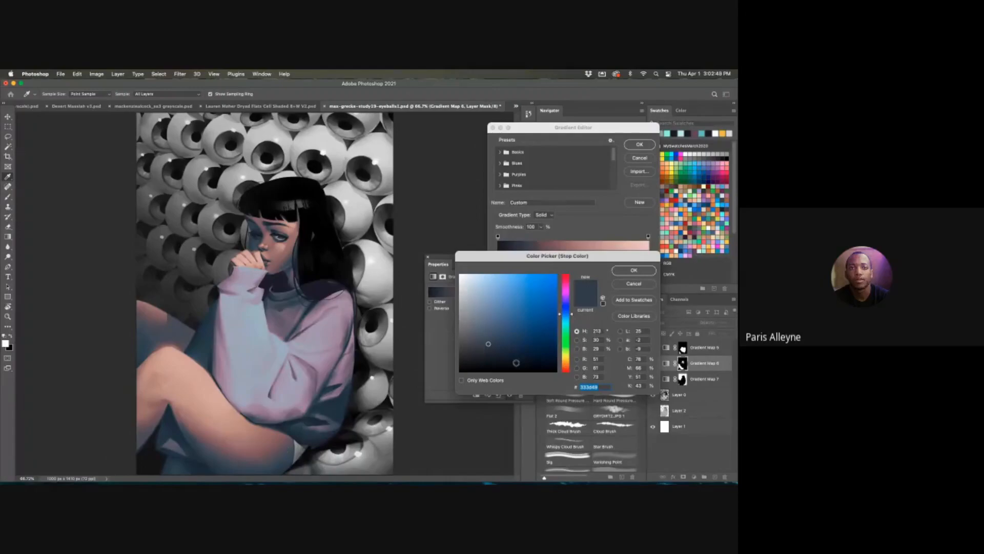
pyautogui.moveTo(570, 367); pyautogui.dragTo(567, 371)
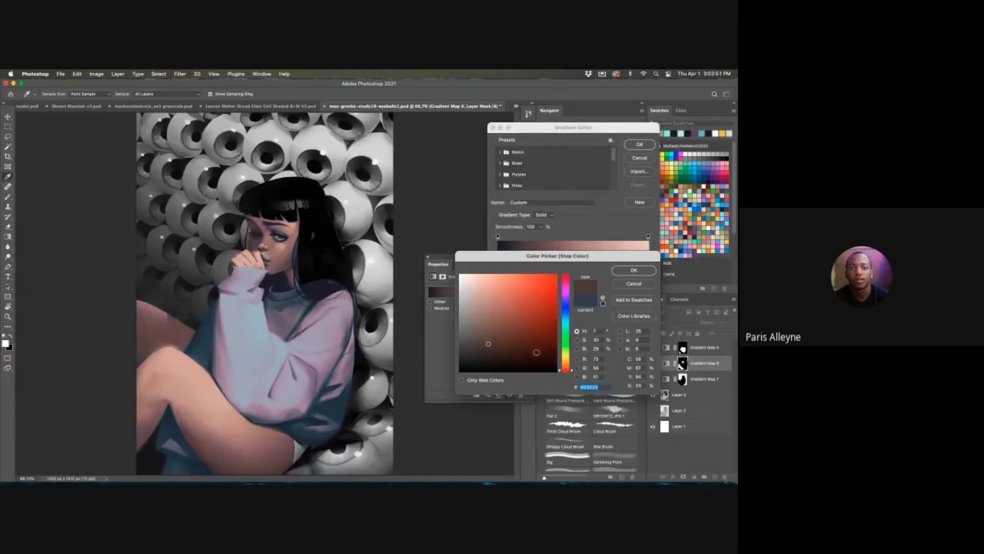
pyautogui.moveTo(490, 345)
pyautogui.mouseDown()
pyautogui.moveTo(505, 352)
pyautogui.moveTo(494, 349)
pyautogui.mouseUp()
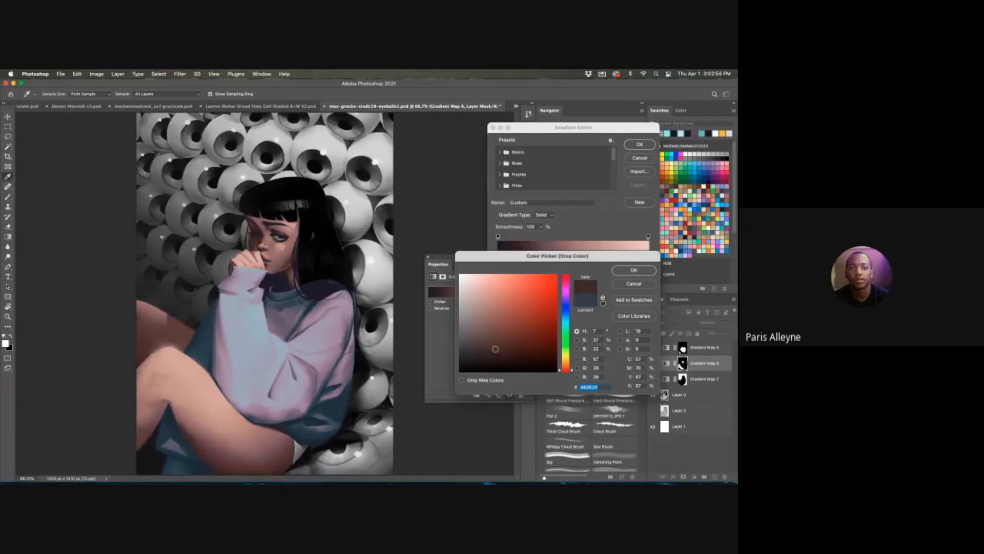
pyautogui.click(566, 278)
pyautogui.moveTo(567, 278); pyautogui.dragTo(567, 281)
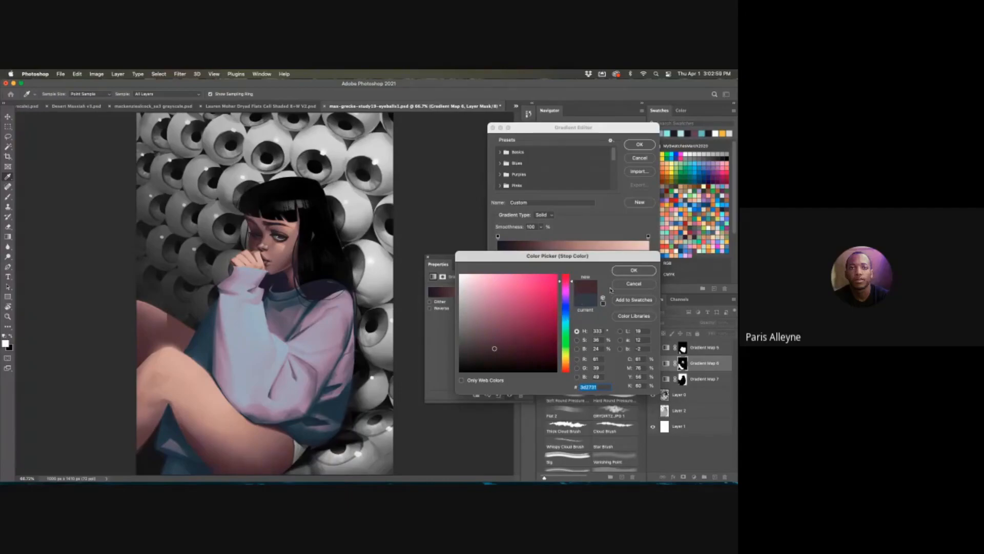
pyautogui.click(634, 283)
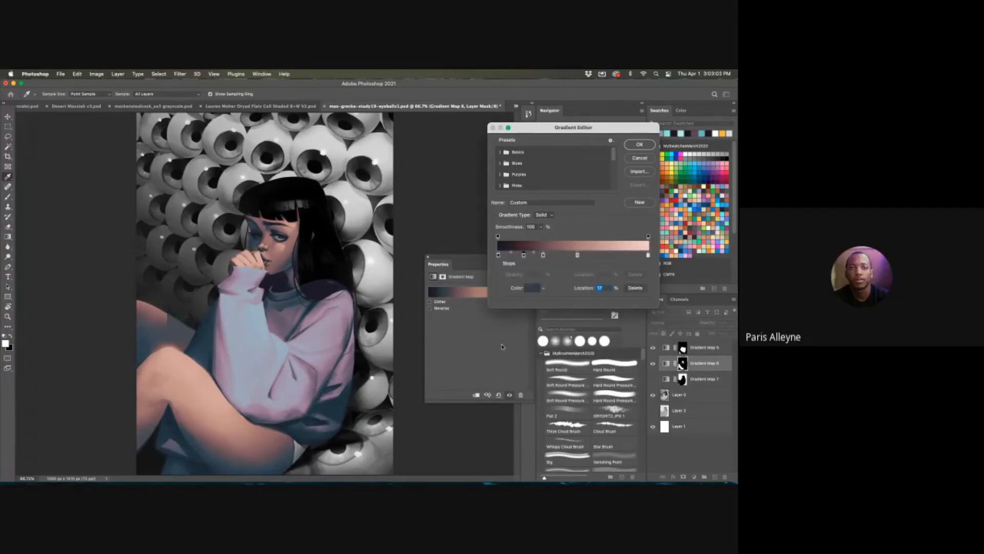
# - Close the skin gradient's settings, then show and select the Gradient Map layer masked to the eyeball background
pyautogui.click(639, 145)
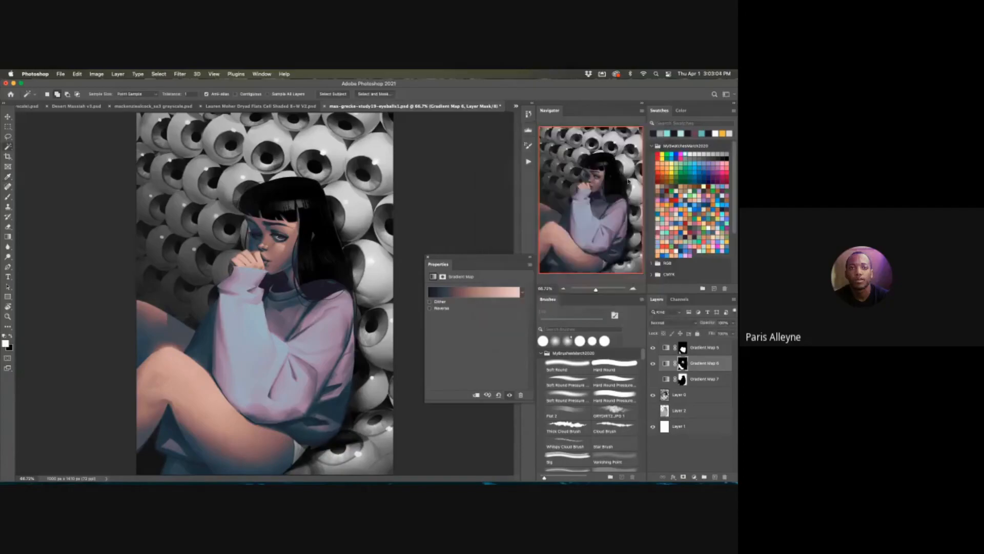
pyautogui.click(653, 379)
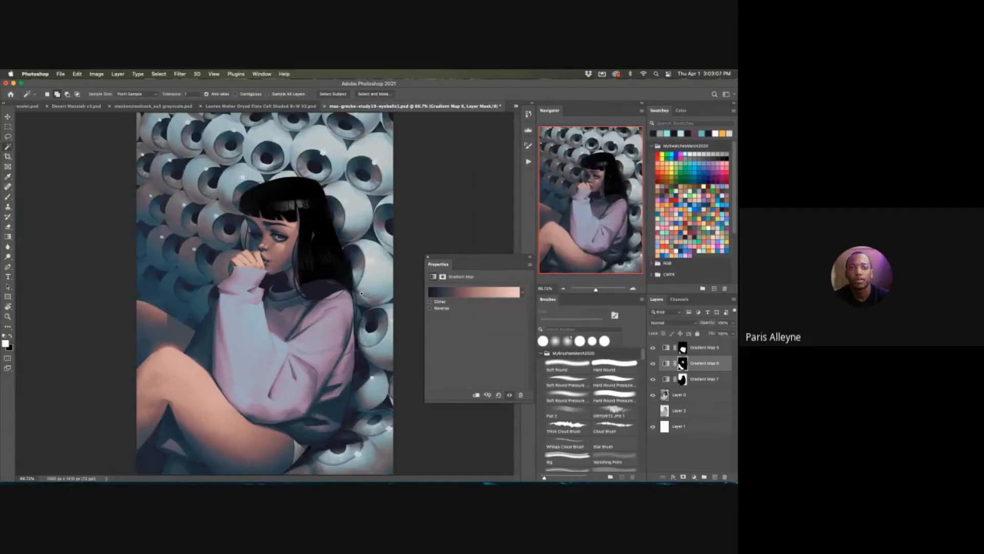
pyautogui.scroll(-2, 363, 292)
pyautogui.click(710, 379)
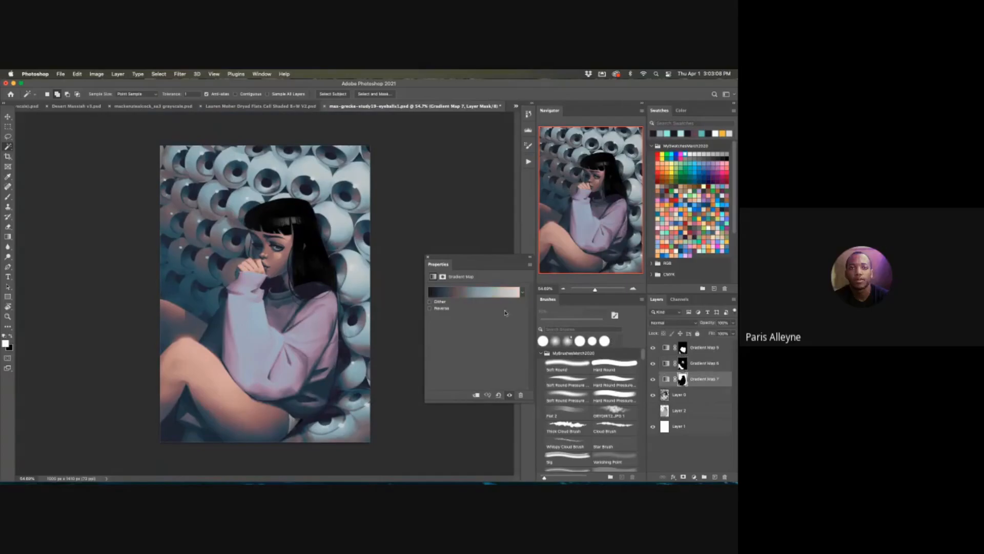
# - Open the background layer's gradient for editing and examine the colour transitions on the eyeballs up close
pyautogui.click(459, 294)
pyautogui.press('space')
pyautogui.moveTo(213, 249); pyautogui.dragTo(229, 235)
pyautogui.scroll(2, 239, 261)
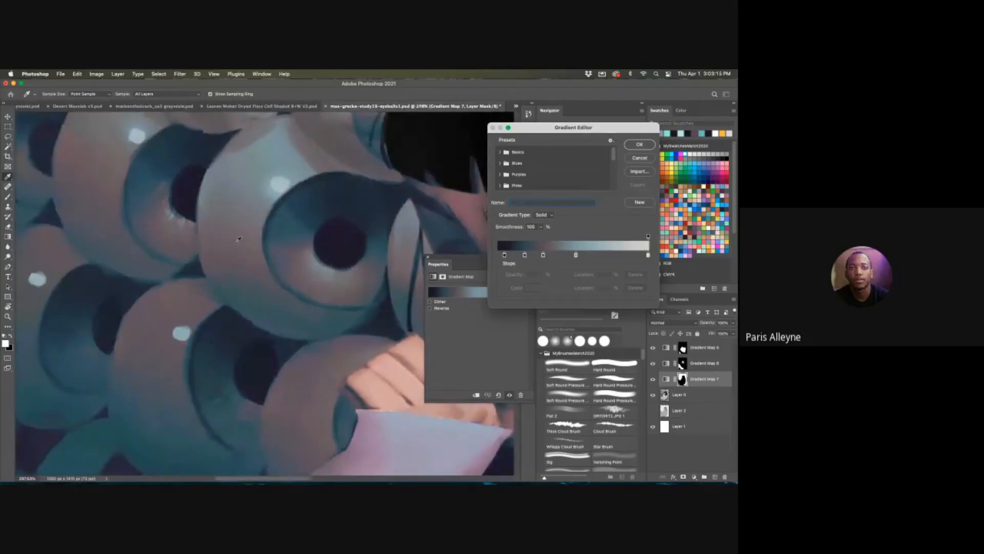
pyautogui.scroll(-6, 289, 256)
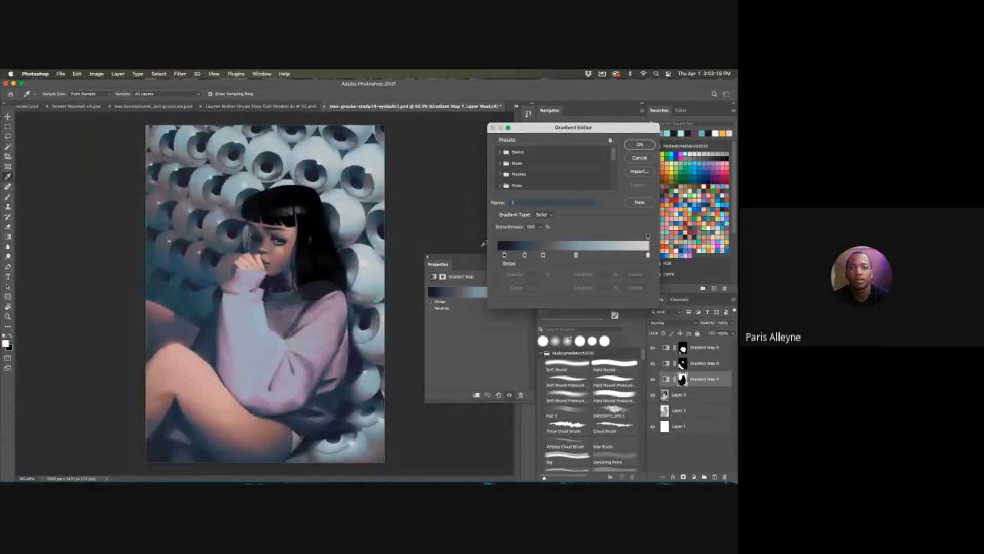
# - Try a muted violet and a grey-blue (#4f5659) for the third stop of the background gradient, and discard the change
pyautogui.click(544, 255)
pyautogui.doubleClick(544, 254)
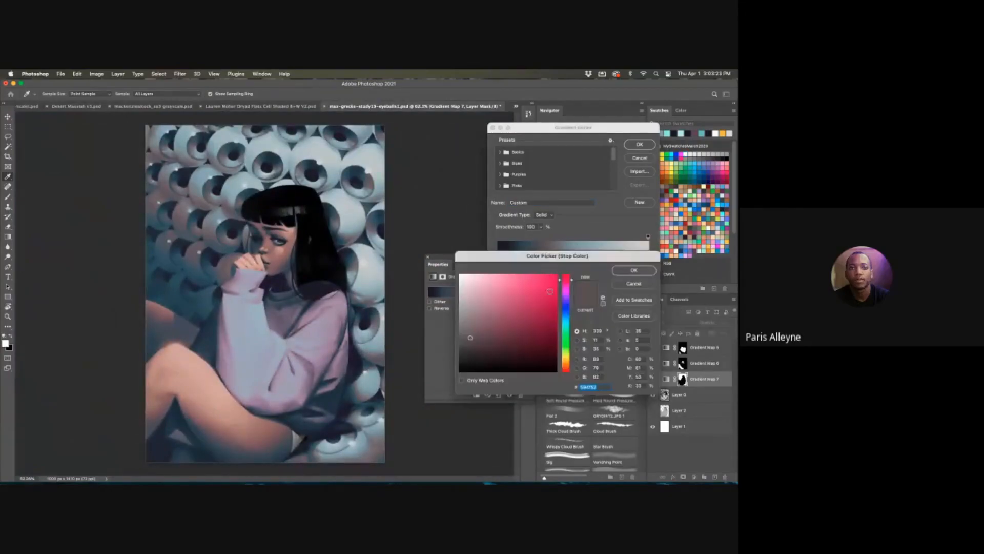
pyautogui.click(568, 304)
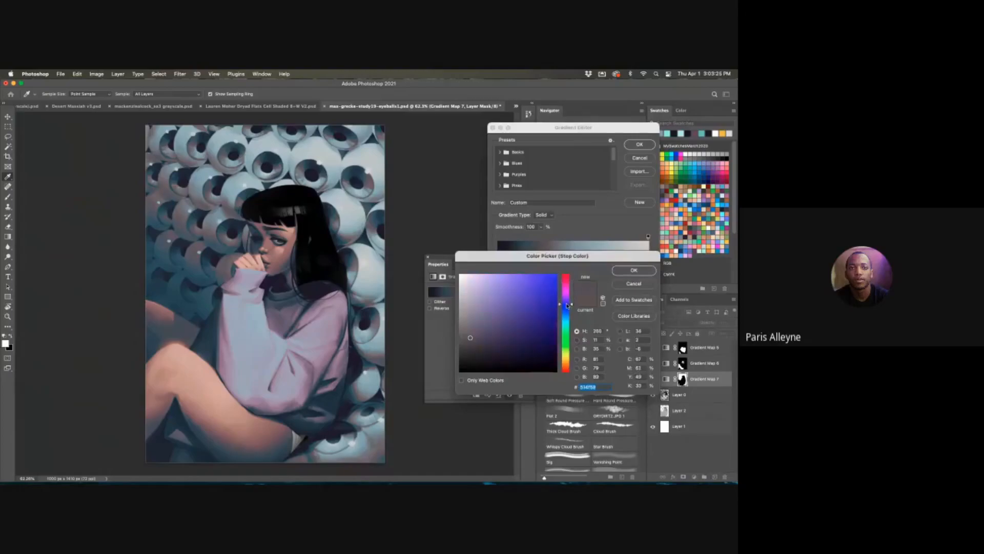
pyautogui.click(568, 319)
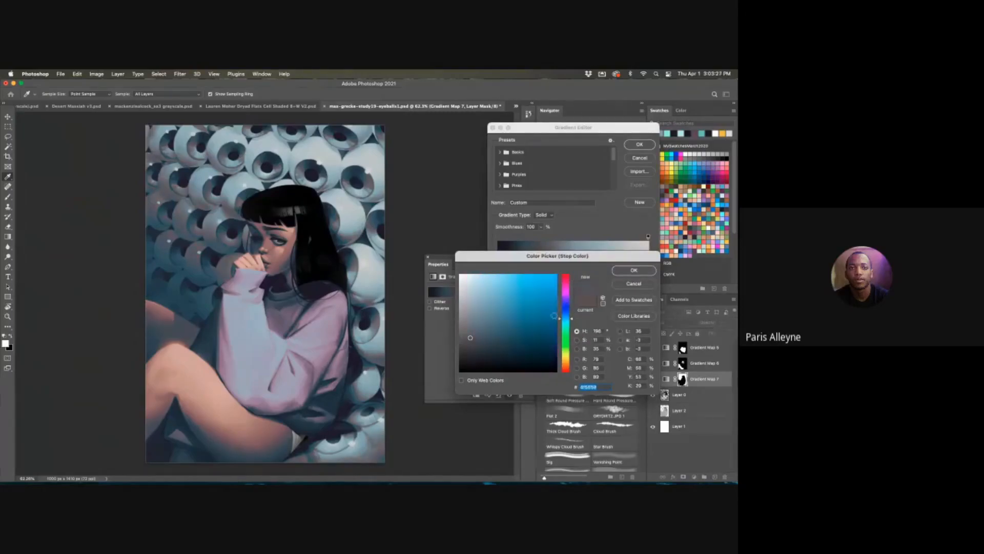
pyautogui.press('super+minus')
pyautogui.press('super+minus')
pyautogui.press('super+plus')
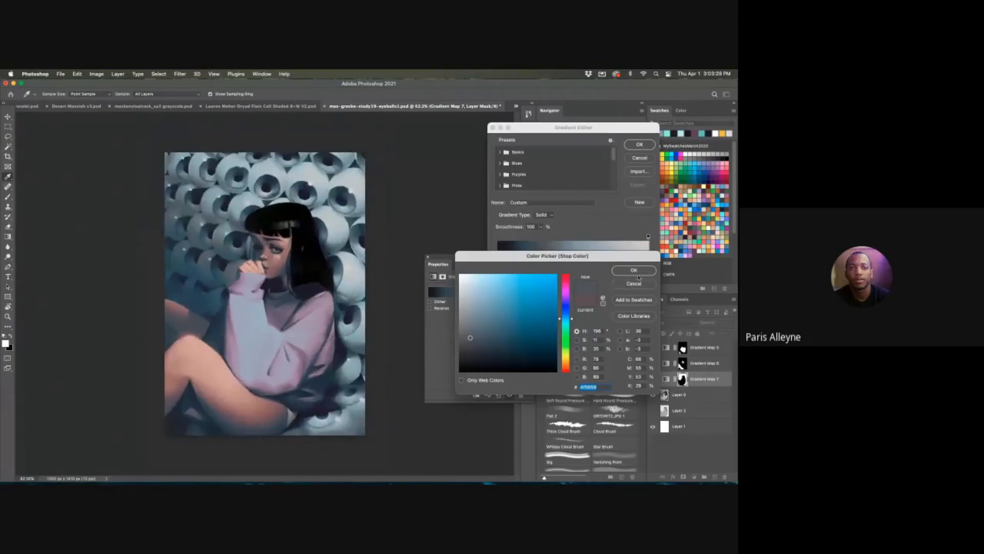
pyautogui.click(641, 272)
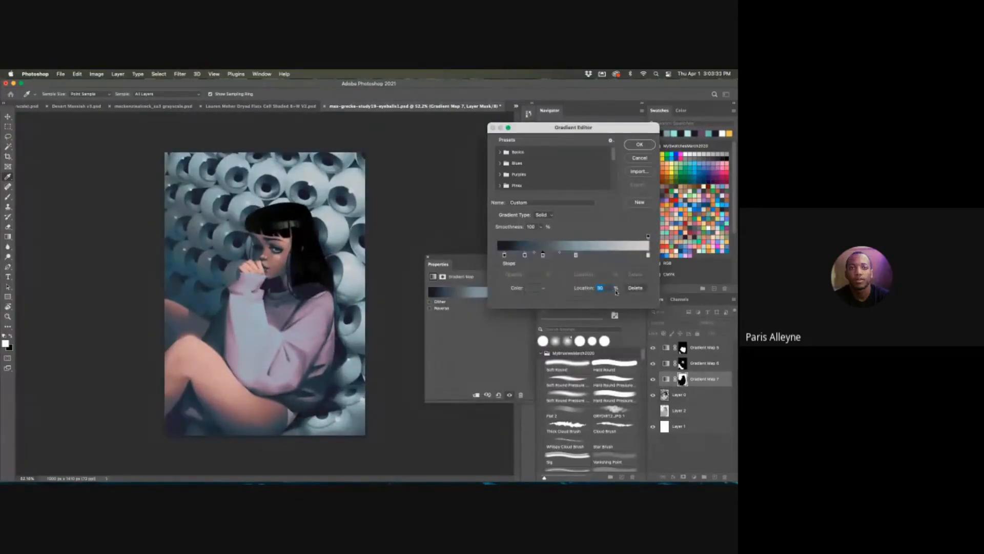
pyautogui.click(641, 145)
pyautogui.click(640, 159)
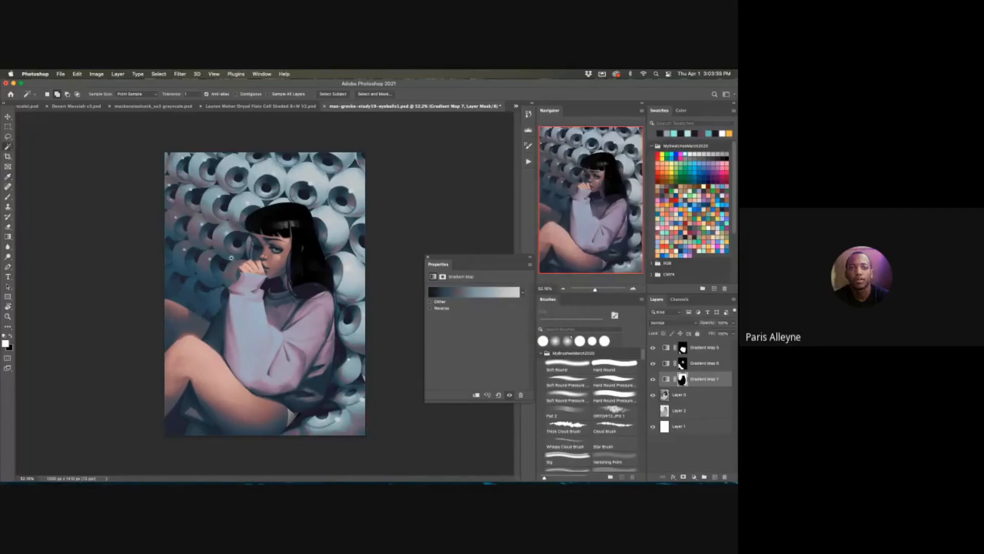
# - Switch to the document with the purple-to-cyan gradient map between greyscale bands
pyautogui.moveTo(231, 258); pyautogui.dragTo(283, 217)
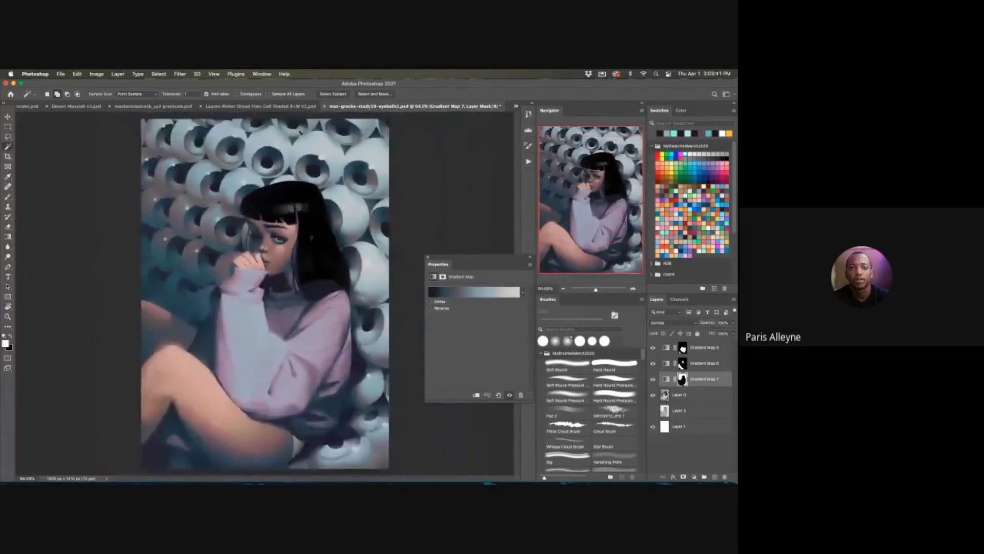
pyautogui.click(516, 107)
pyautogui.click(559, 104)
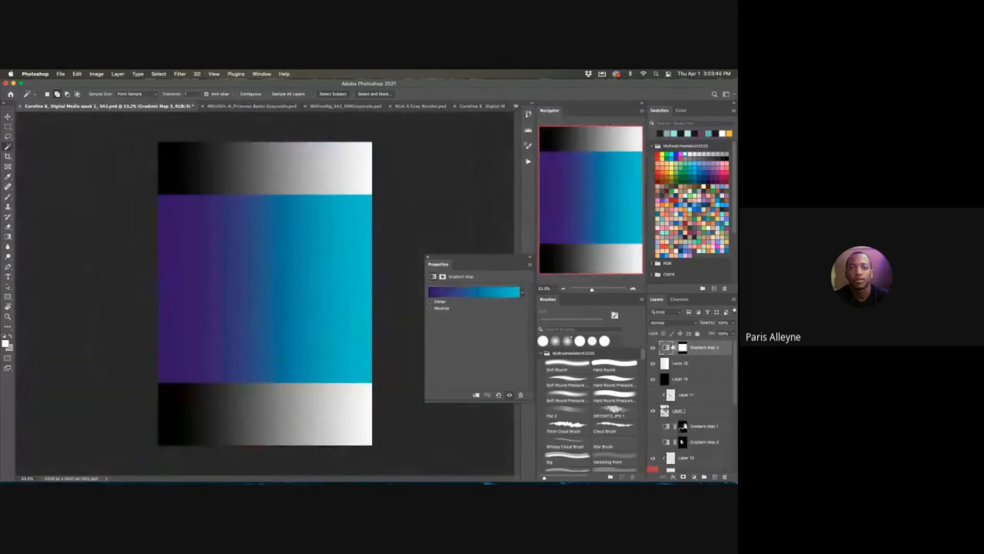
# - Add a bright magenta-pink stop slightly past the middle of the purple-to-cyan gradient
pyautogui.click(465, 293)
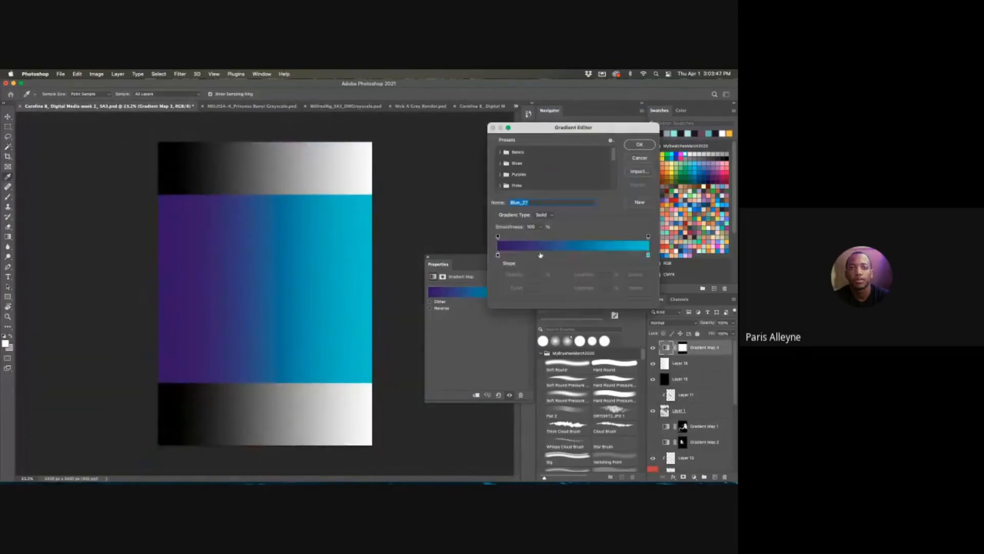
pyautogui.click(581, 255)
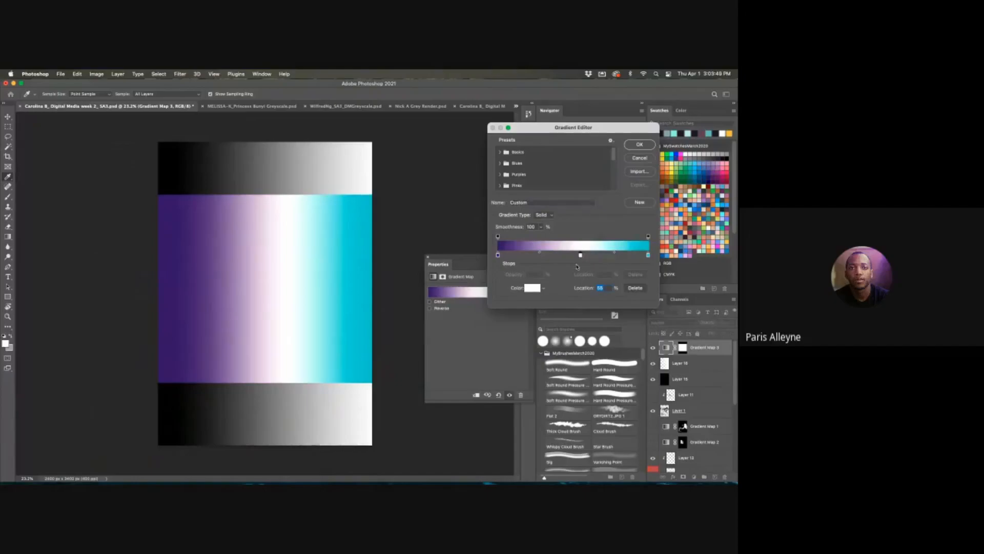
pyautogui.doubleClick(581, 254)
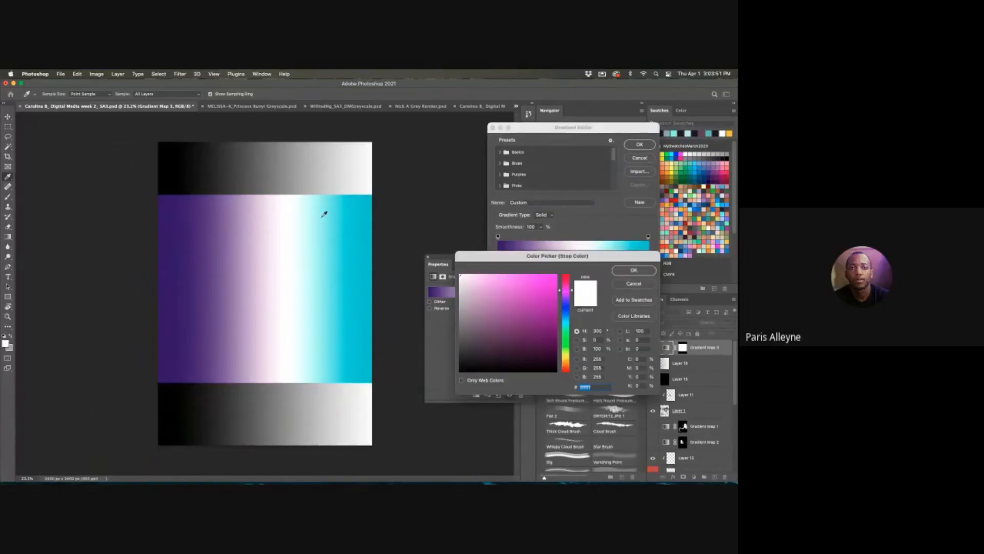
pyautogui.click(536, 279)
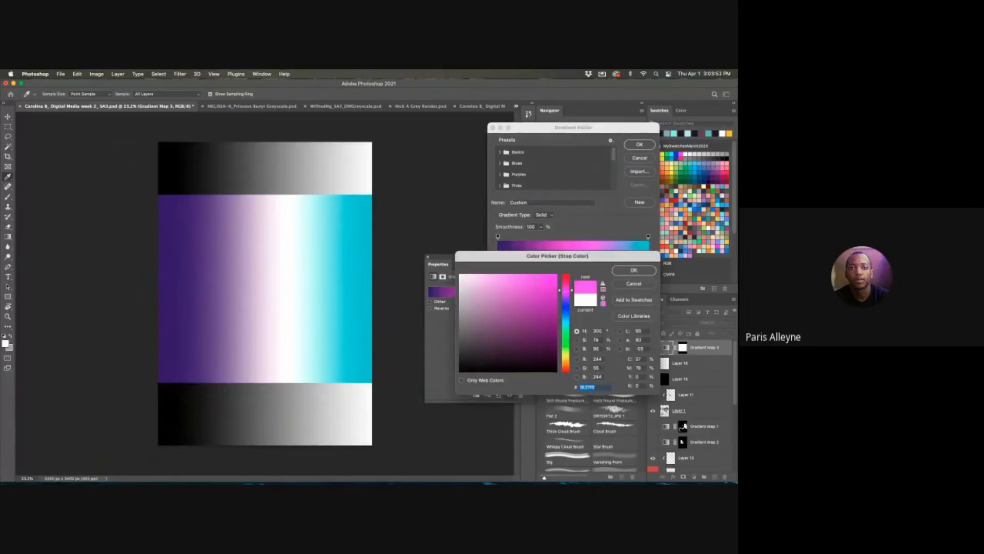
pyautogui.click(620, 269)
# - Try a dark green (#2d5122) stop between the purple and pink stops, and discard all changes to the gradient
pyautogui.moveTo(540, 255); pyautogui.dragTo(532, 255)
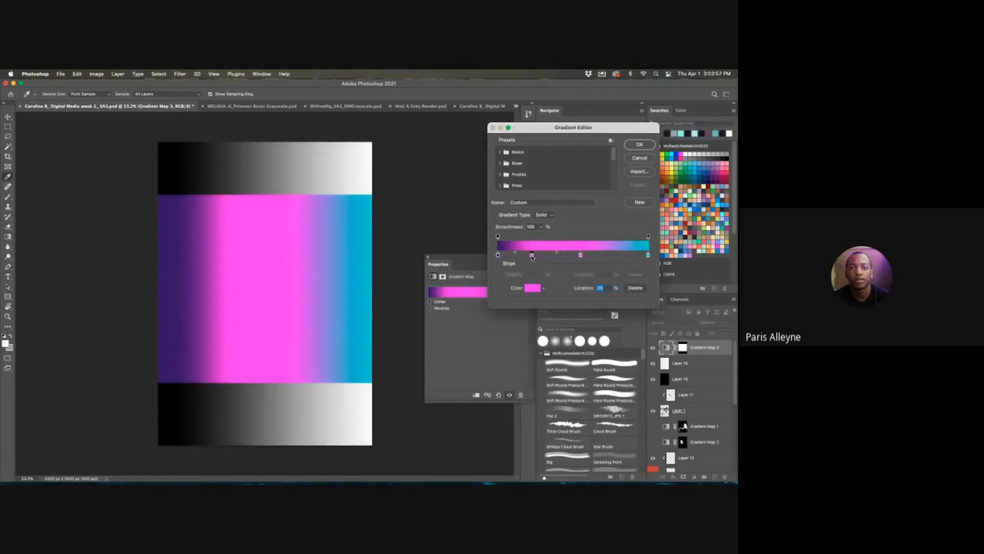
pyautogui.doubleClick(532, 255)
pyautogui.click(564, 345)
pyautogui.moveTo(514, 327); pyautogui.dragTo(516, 340)
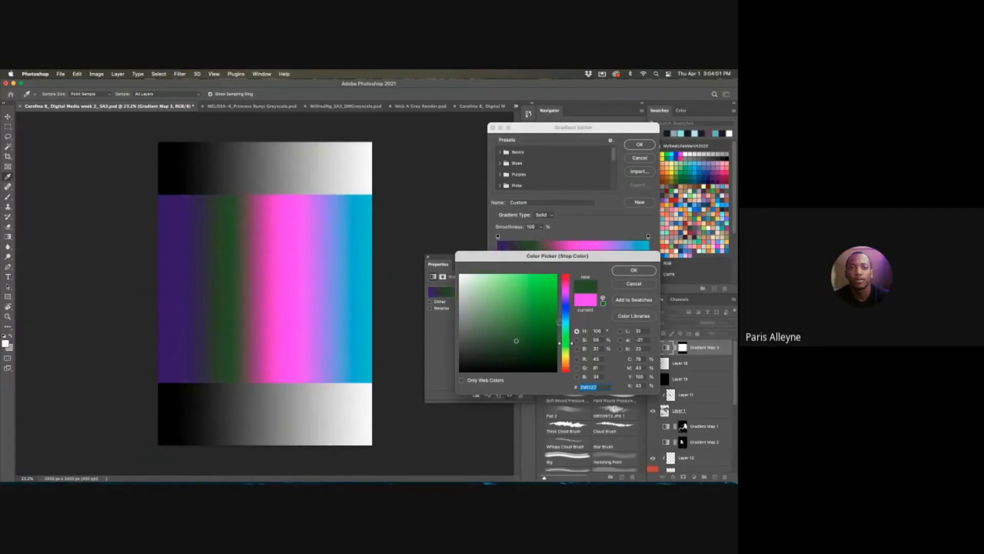
pyautogui.click(623, 271)
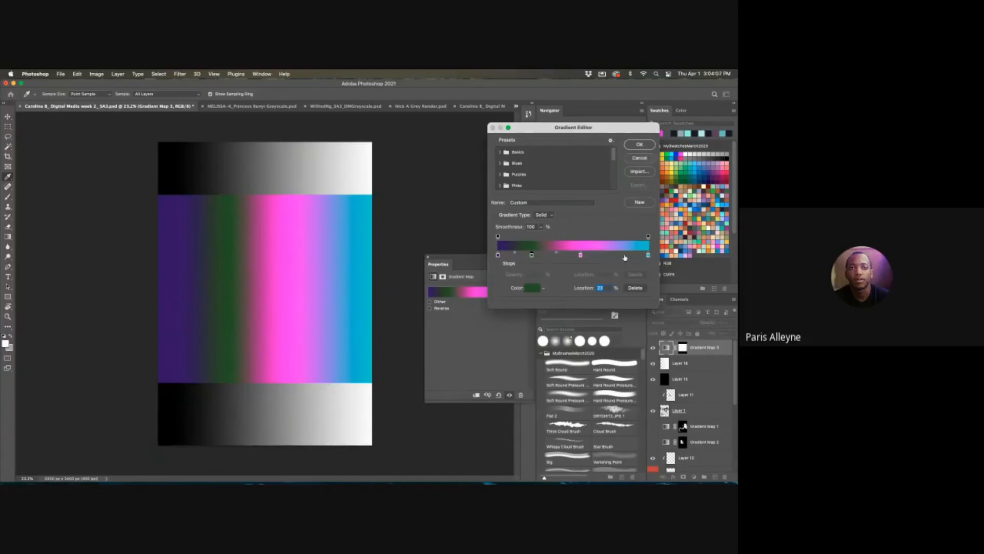
pyautogui.click(640, 158)
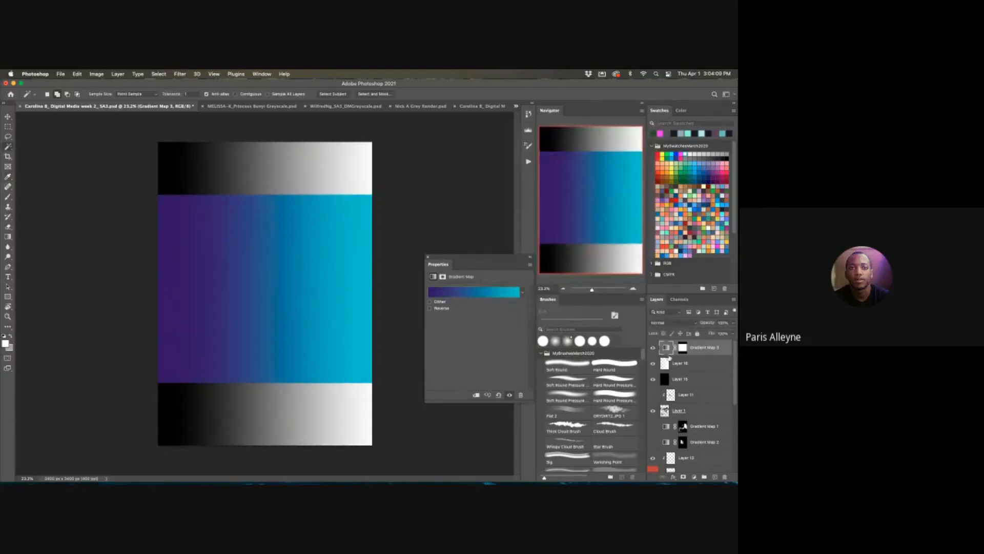
# - Hide the demo Gradient Map layer and the greyscale gradient and black layers beneath it to reveal the comic illustration
pyautogui.click(653, 348)
pyautogui.click(652, 368)
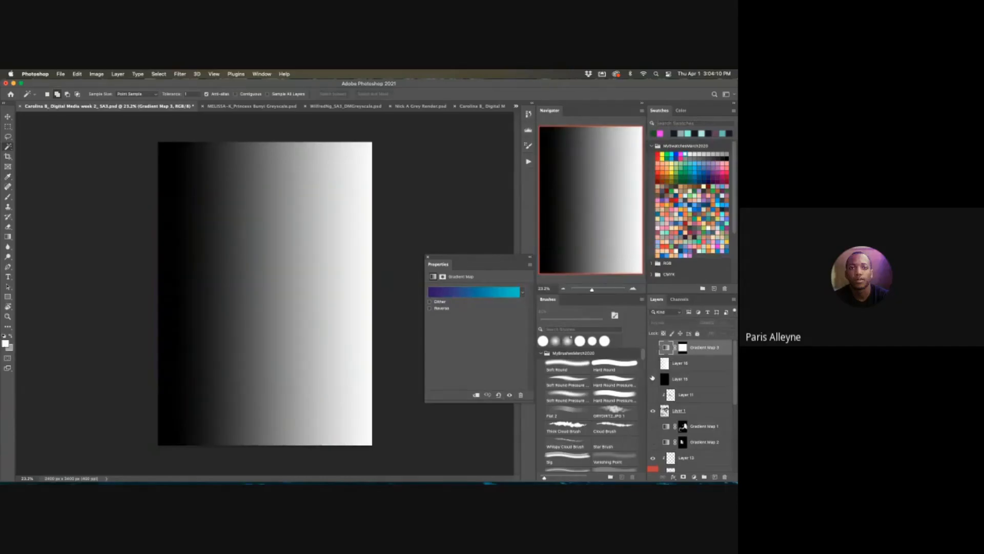
pyautogui.click(653, 378)
# - Hide the shading layers (Layer 8, Layer 9 and Layer 14) and show the black Saturation layer (Layer 5)
pyautogui.scroll(-4, 674, 403)
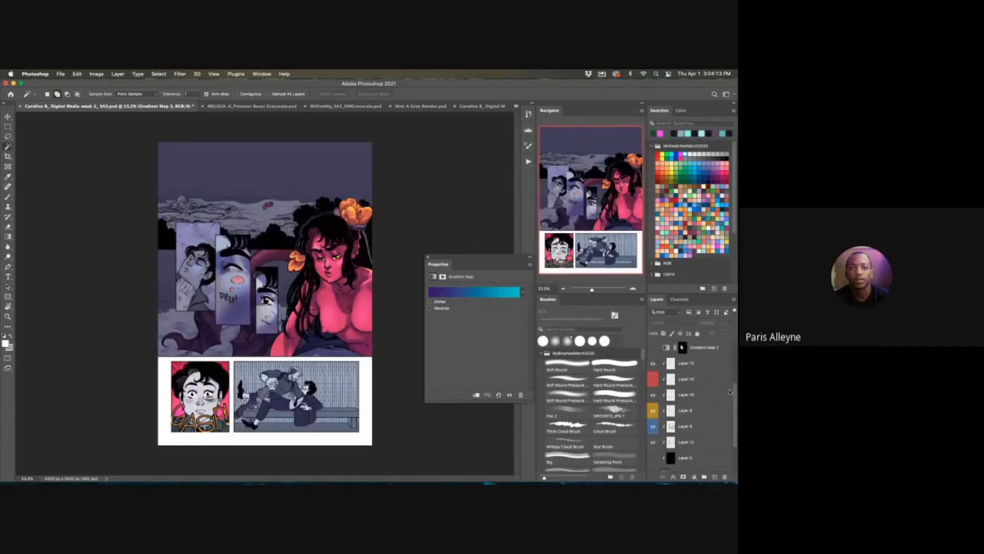
pyautogui.moveTo(653, 428); pyautogui.dragTo(654, 398)
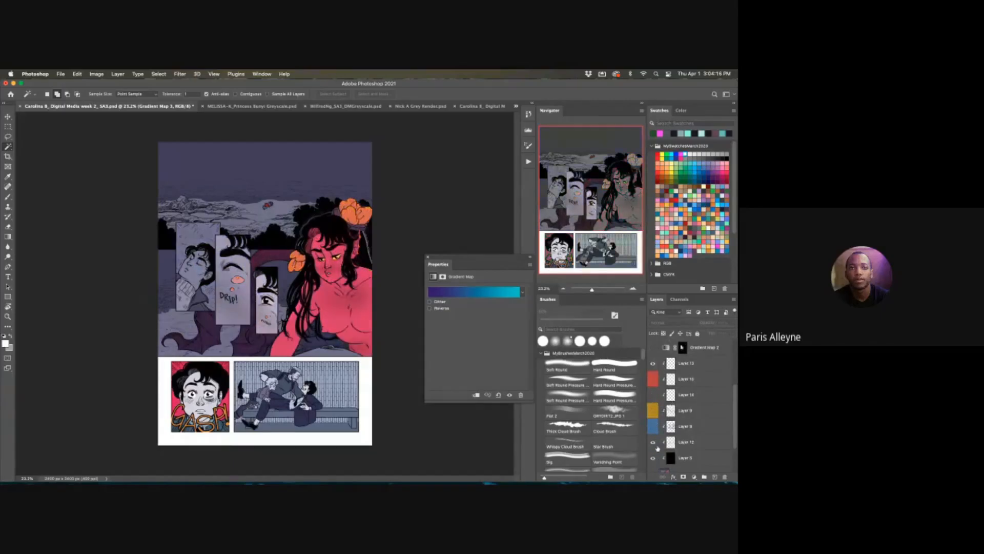
pyautogui.click(653, 458)
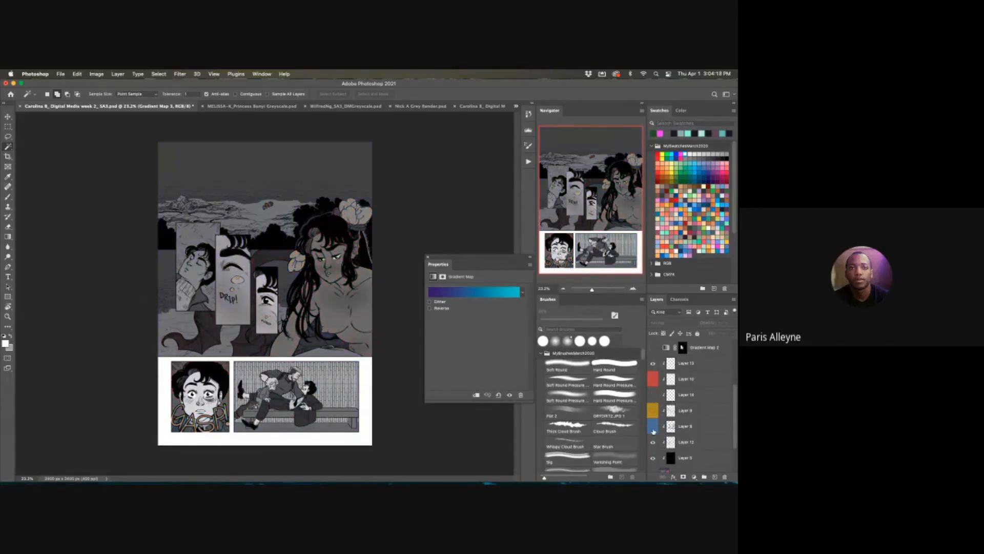
# - Show Layer 8, Layer 9 and Layer 14 again, and select Layer 8
pyautogui.moveTo(653, 428); pyautogui.dragTo(654, 394)
pyautogui.click(692, 431)
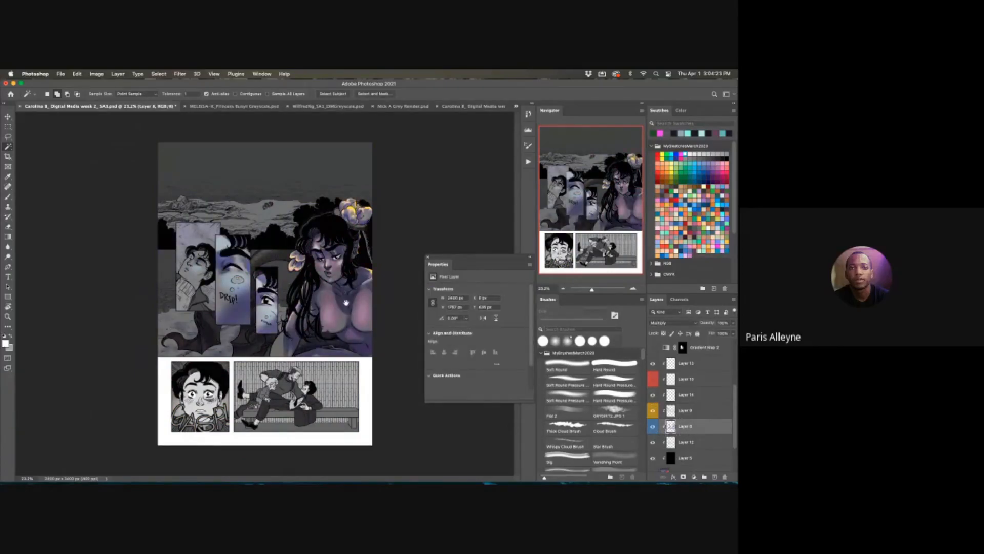
pyautogui.scroll(2, 359, 292)
pyautogui.scroll(1, 363, 286)
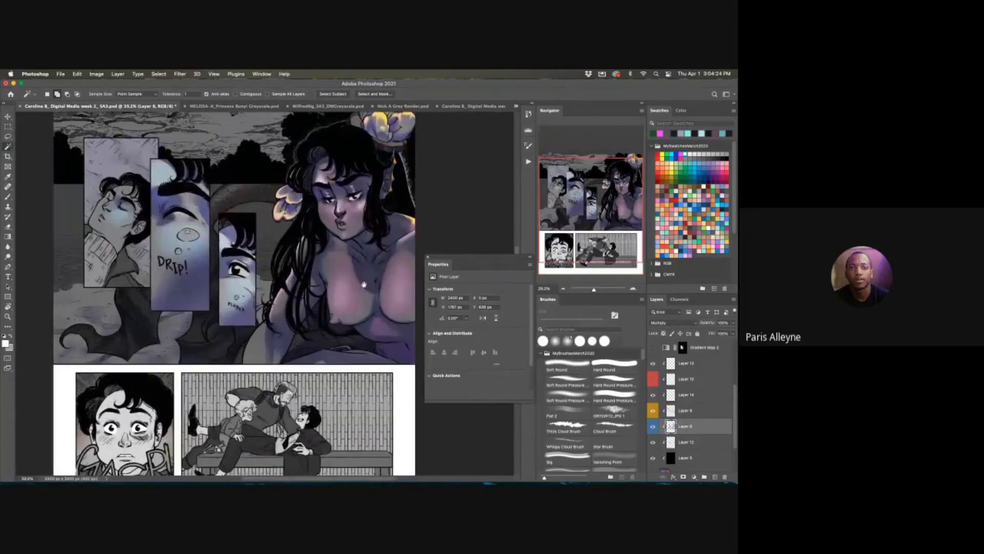
# - Move the black Saturation layer (Layer 5) above Layer 14 in the stack to view the shaded illustration in greyscale
pyautogui.click(698, 443)
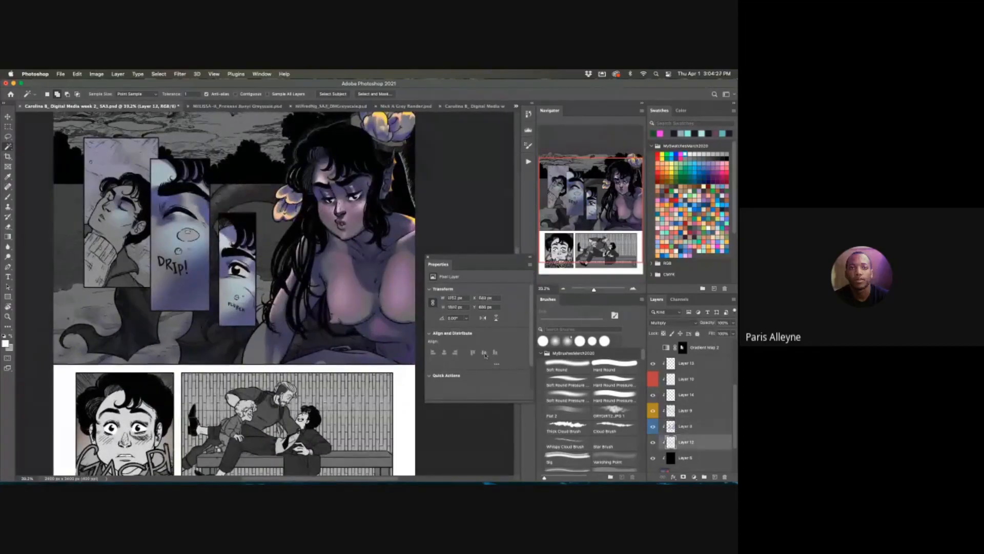
pyautogui.moveTo(696, 458); pyautogui.dragTo(672, 394)
pyautogui.scroll(1, 335, 385)
pyautogui.scroll(-1, 336, 385)
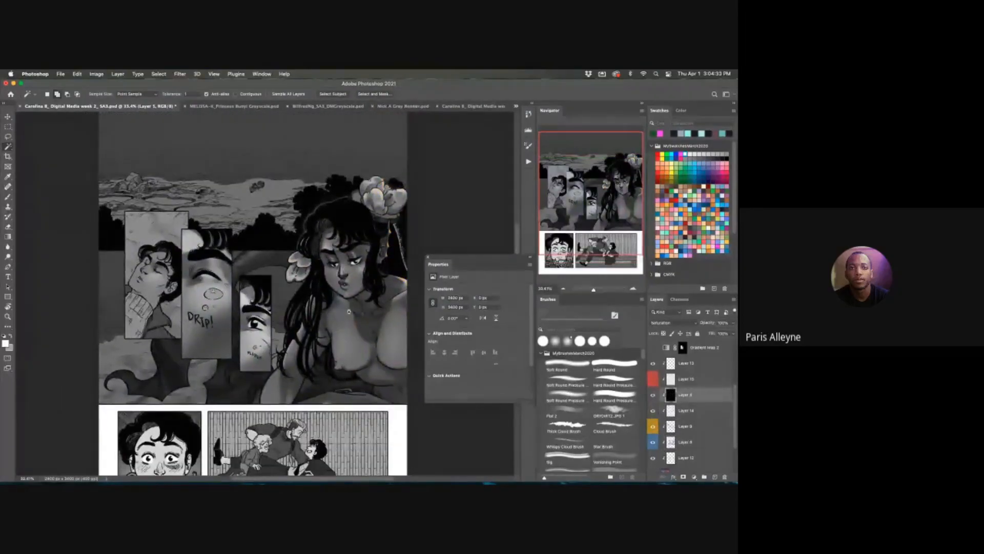
pyautogui.scroll(1, 334, 332)
# - Select the hidden Gradient Map 1 layer and examine the stops of its purple, pink and yellow gradient
pyautogui.scroll(3, 736, 390)
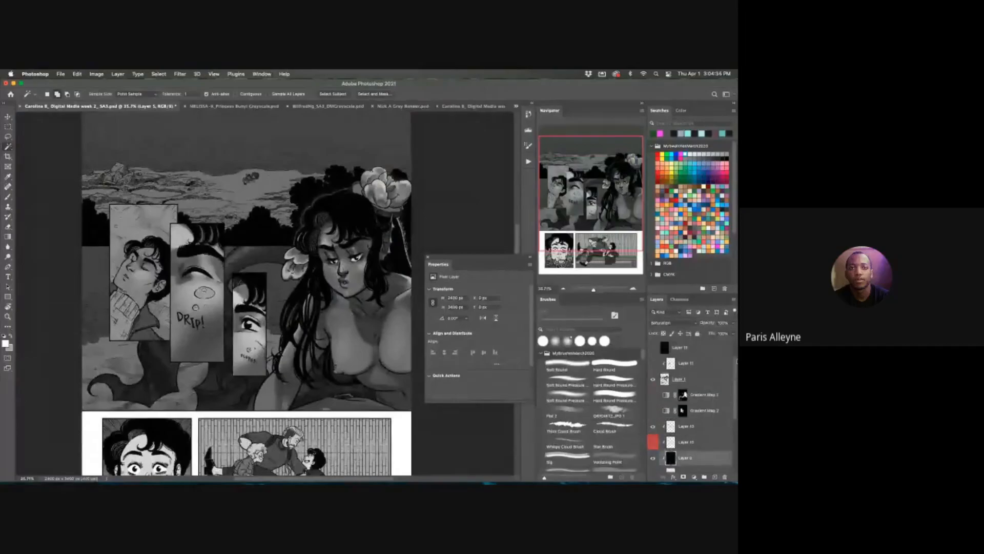
pyautogui.click(707, 394)
pyautogui.moveTo(343, 326); pyautogui.dragTo(349, 322)
pyautogui.scroll(3, 349, 322)
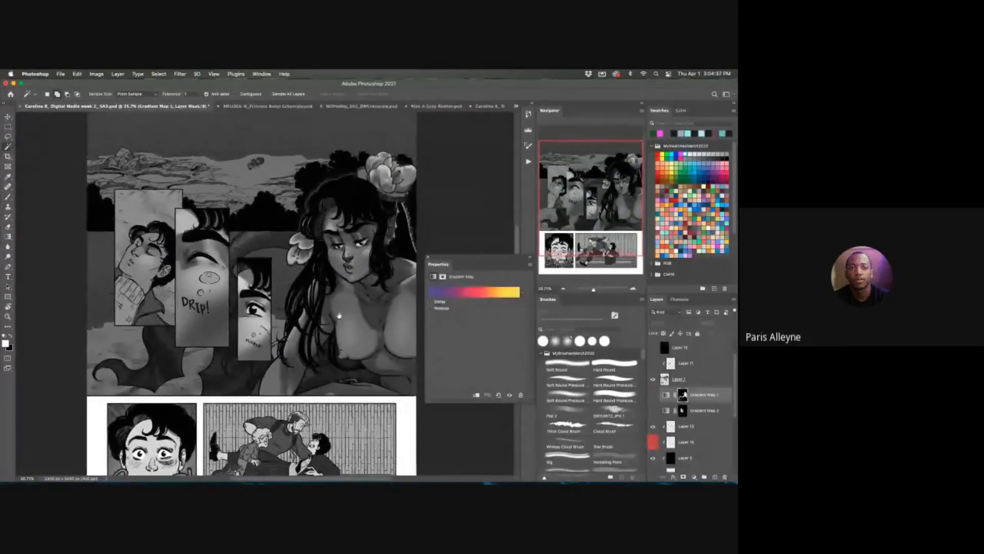
pyautogui.click(477, 295)
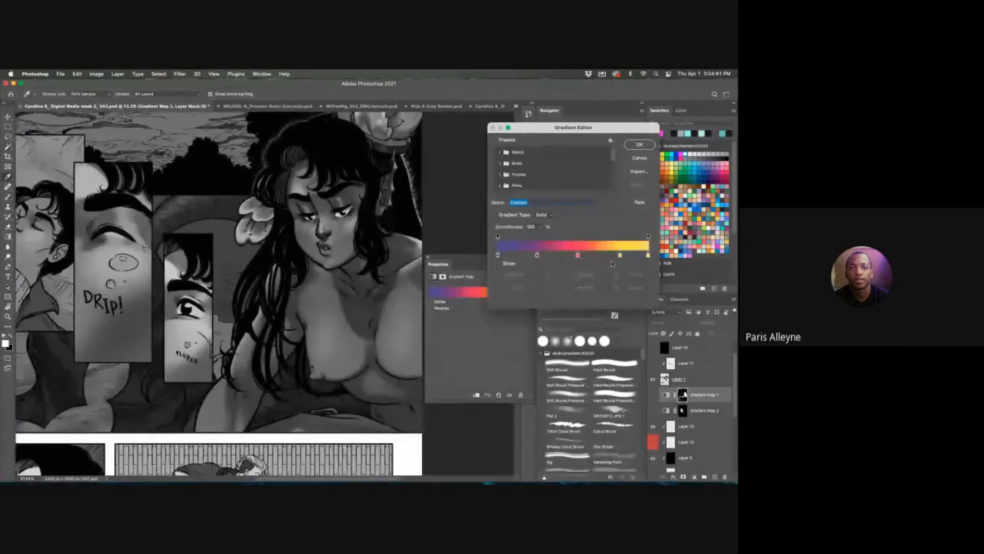
pyautogui.click(640, 145)
# - Show the Gradient Map 1 layer to colour the masked character over the greyscale rendering
pyautogui.scroll(2, 329, 321)
pyautogui.scroll(-1, 330, 321)
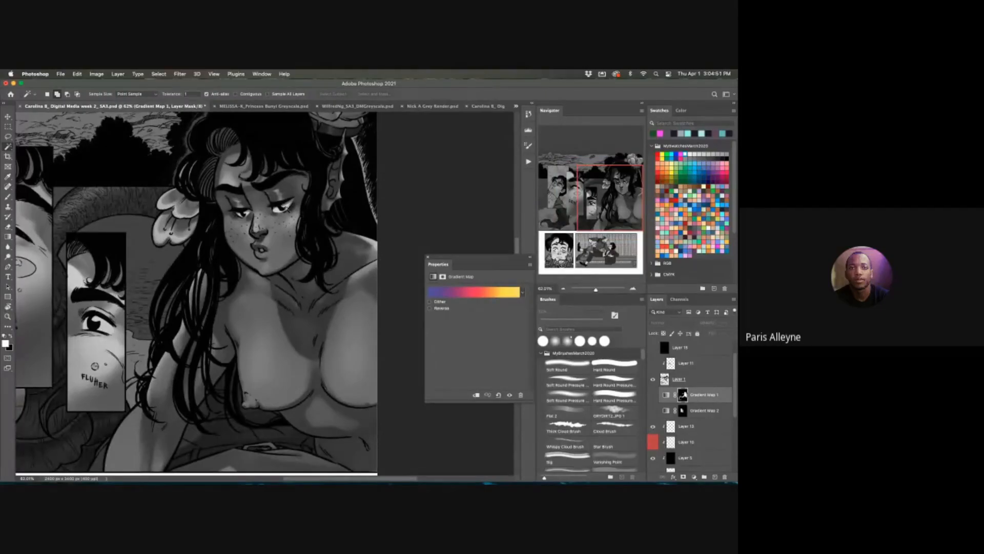
pyautogui.scroll(-2, 296, 235)
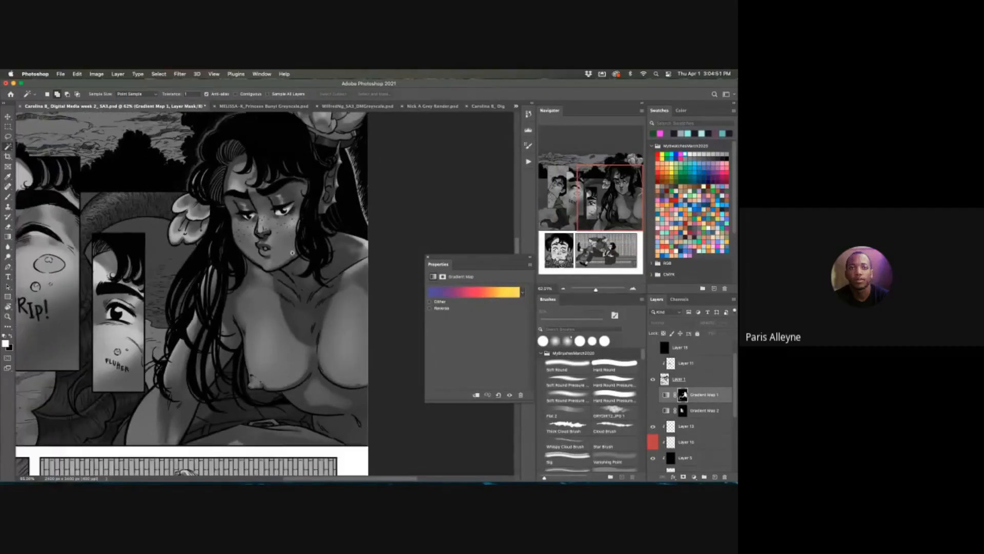
pyautogui.click(653, 396)
pyautogui.scroll(-3, 302, 317)
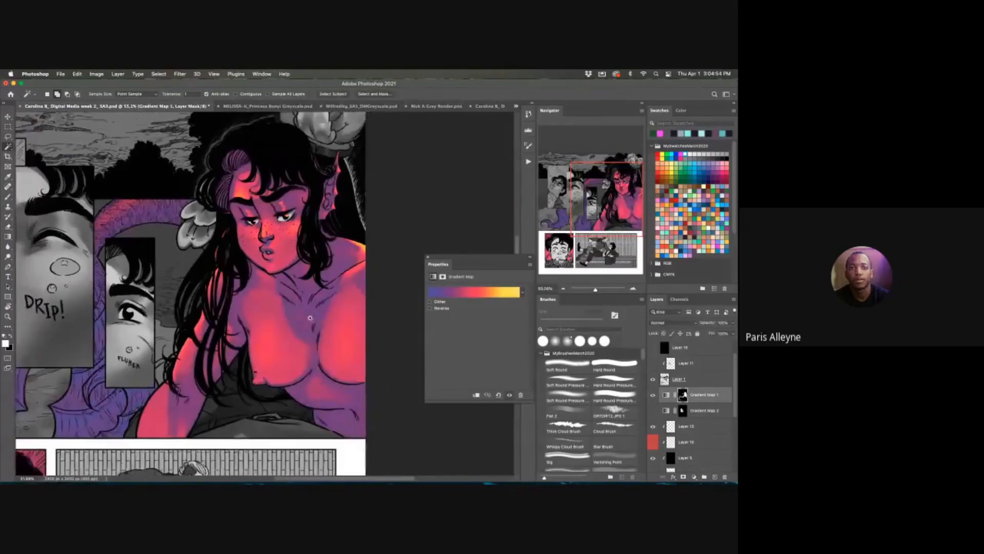
# - Try a dark, desaturated blue for the darkest stop of the Gradient Map 1 gradient
pyautogui.scroll(1, 302, 317)
pyautogui.scroll(1, 310, 326)
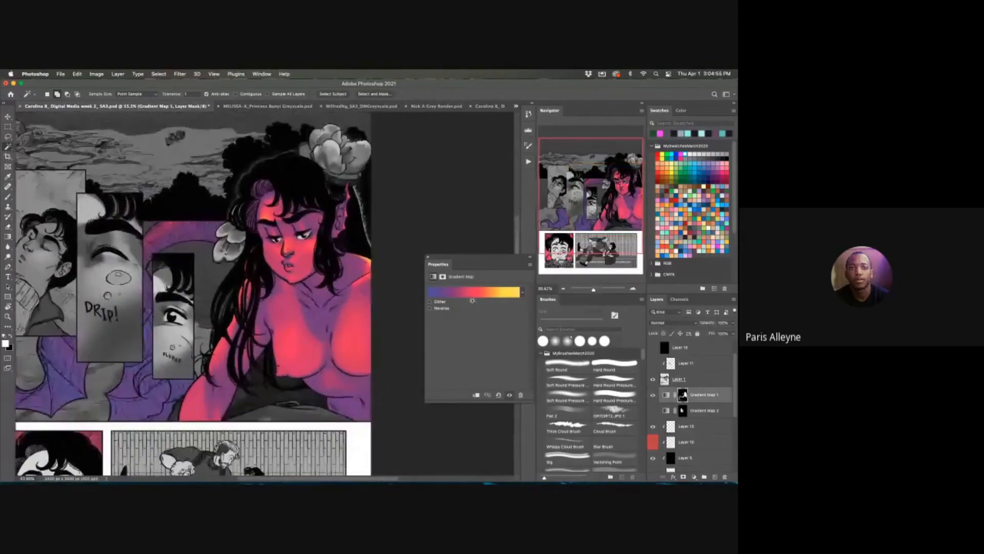
pyautogui.click(472, 296)
pyautogui.press('space')
pyautogui.scroll(3, 338, 306)
pyautogui.moveTo(338, 306); pyautogui.dragTo(329, 309)
pyautogui.scroll(-1, 336, 306)
pyautogui.click(497, 254)
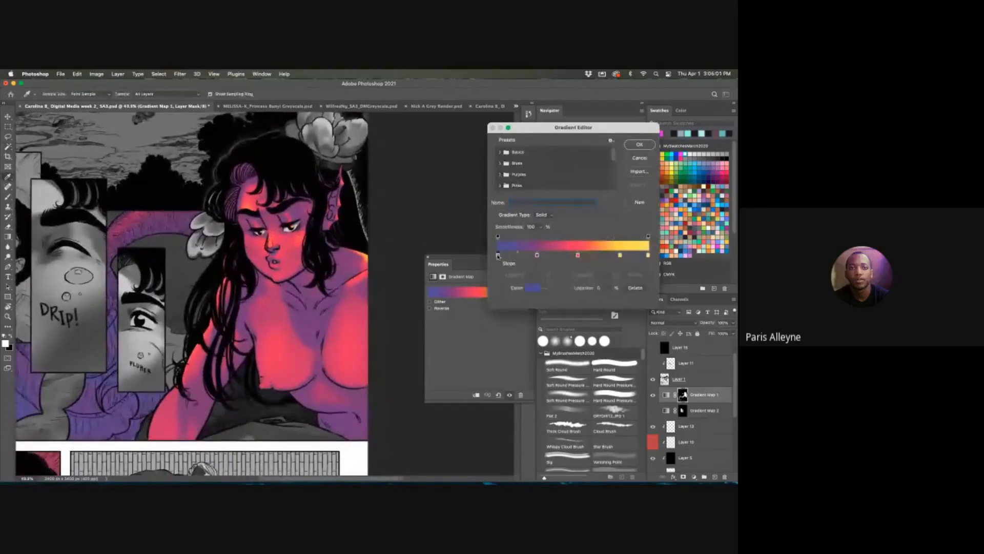
pyautogui.doubleClick(498, 255)
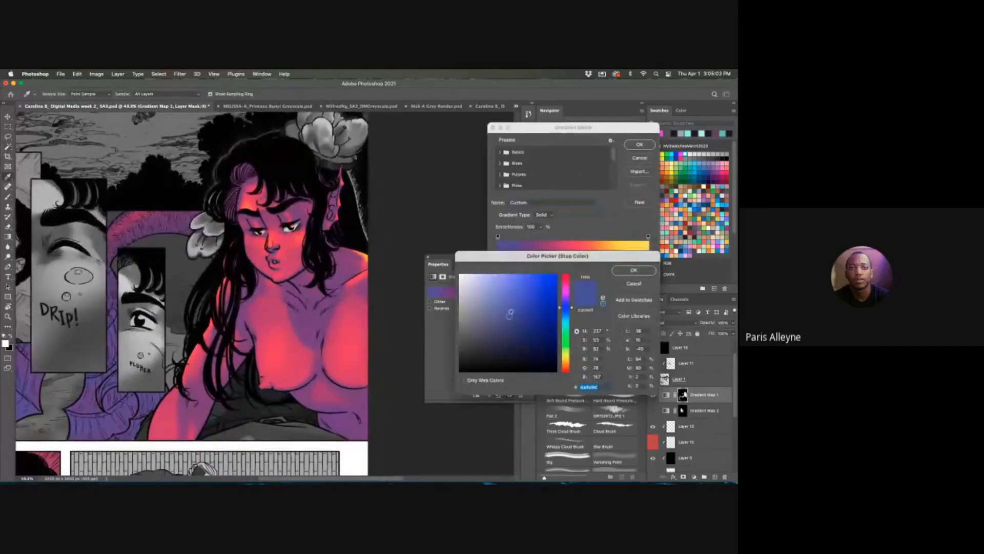
pyautogui.click(502, 328)
pyautogui.moveTo(501, 328); pyautogui.dragTo(482, 341)
pyautogui.click(633, 270)
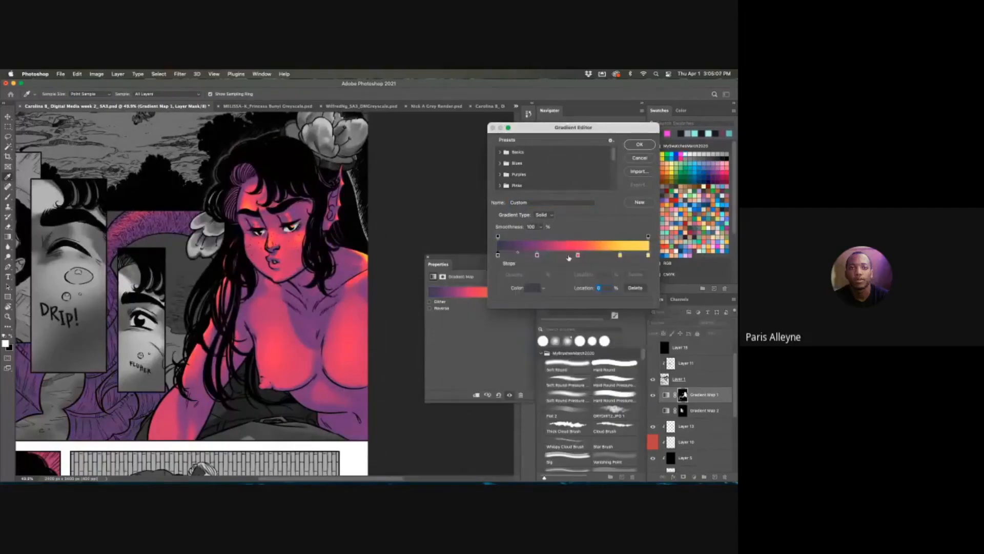
# - Try a softer, less saturated pink for the red middle stop of the gradient
pyautogui.click(578, 256)
pyautogui.doubleClick(576, 256)
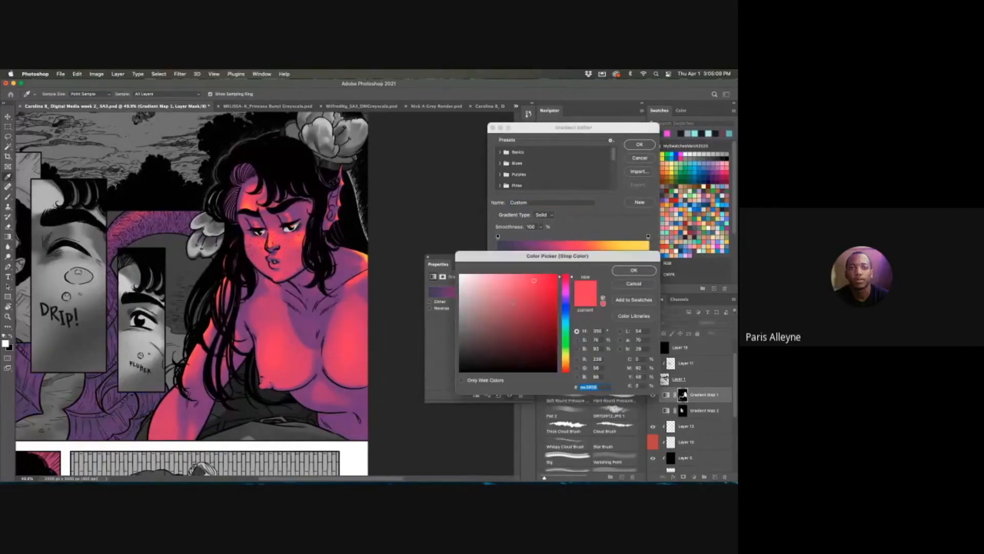
pyautogui.moveTo(519, 295)
pyautogui.mouseDown()
pyautogui.moveTo(511, 301)
pyautogui.moveTo(510, 292)
pyautogui.mouseUp()
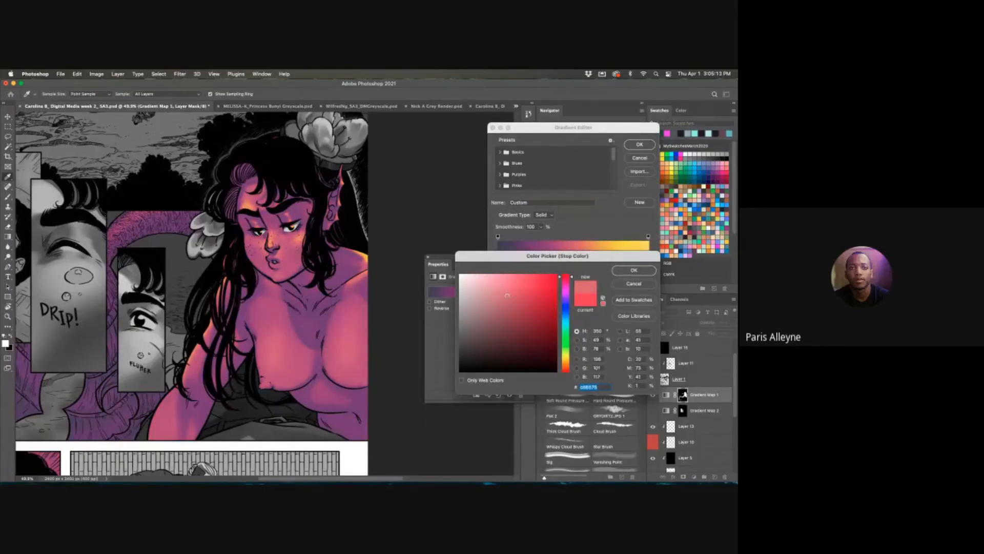
pyautogui.press('Return')
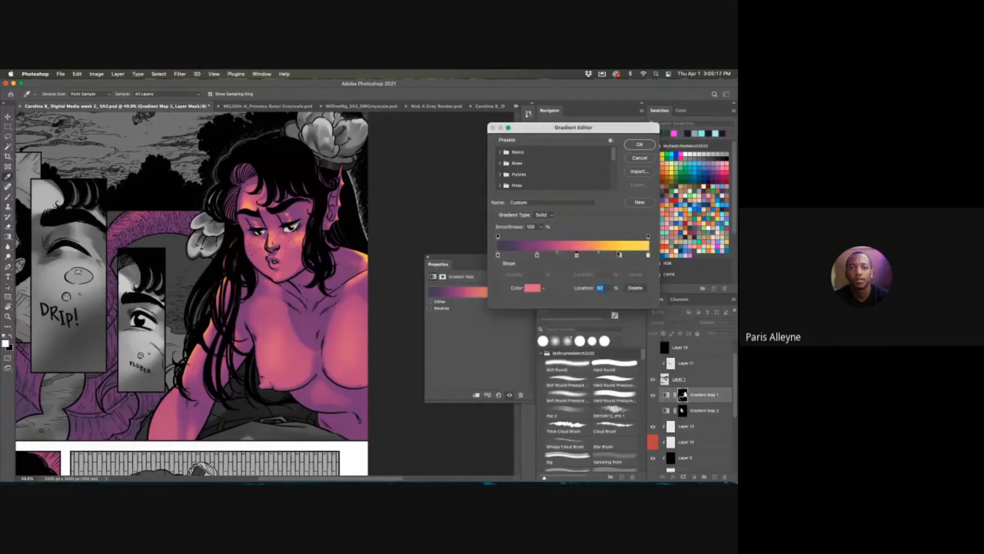
# - Try orange instead of yellow for the gradient stop at 81%
pyautogui.click(618, 254)
pyautogui.click(532, 287)
pyautogui.click(525, 282)
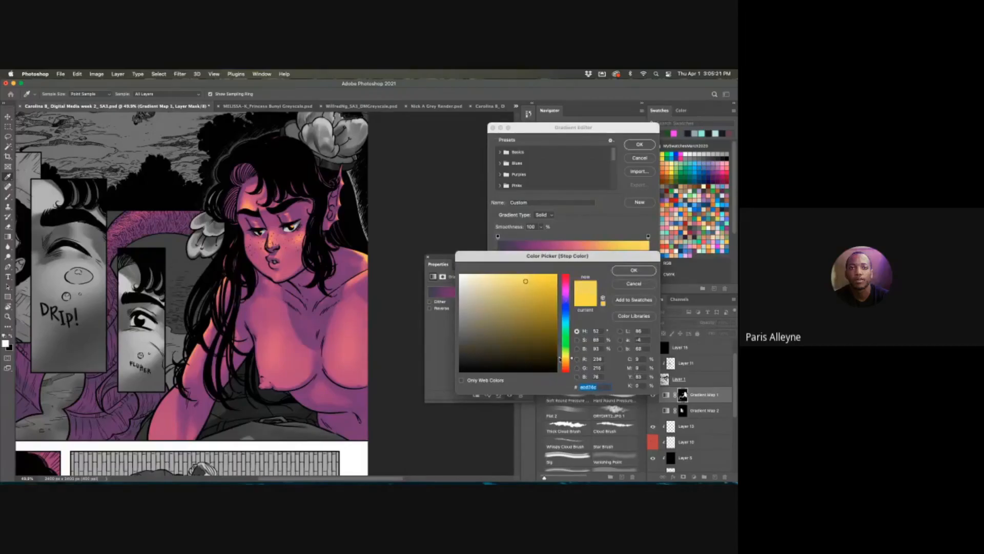
pyautogui.moveTo(559, 359); pyautogui.dragTo(560, 364)
pyautogui.click(634, 270)
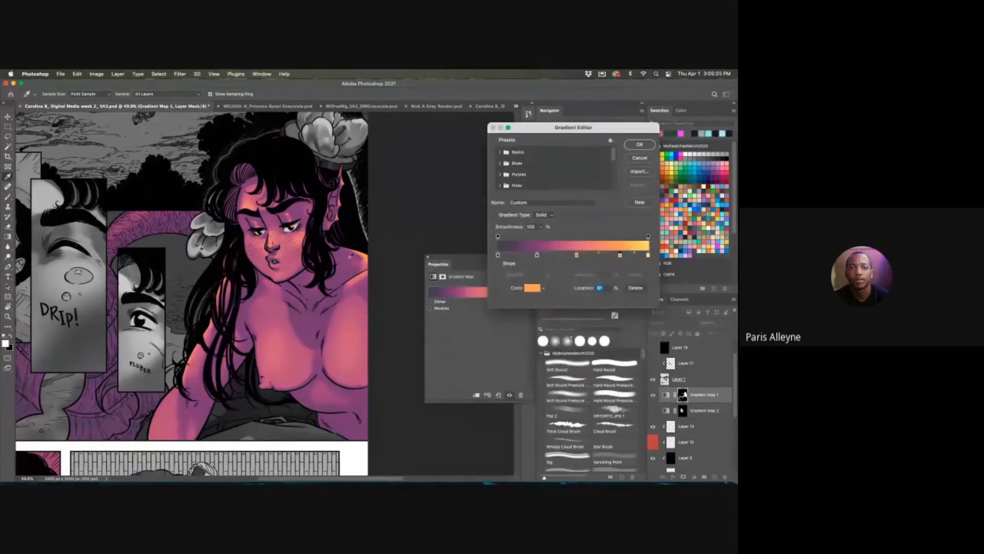
# - Try muted magenta tones on the purple second stop, and cancel all edits to the gradient
pyautogui.doubleClick(537, 255)
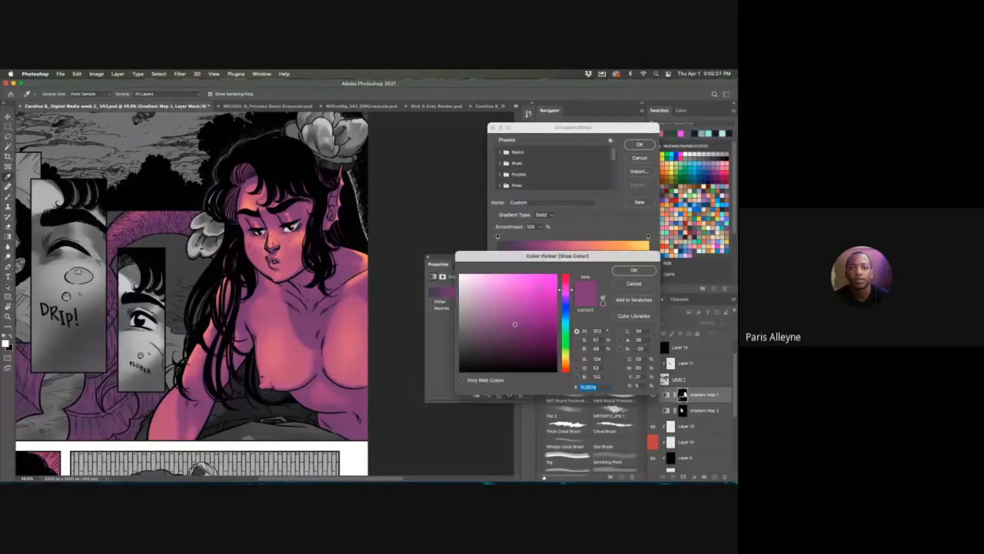
pyautogui.click(504, 317)
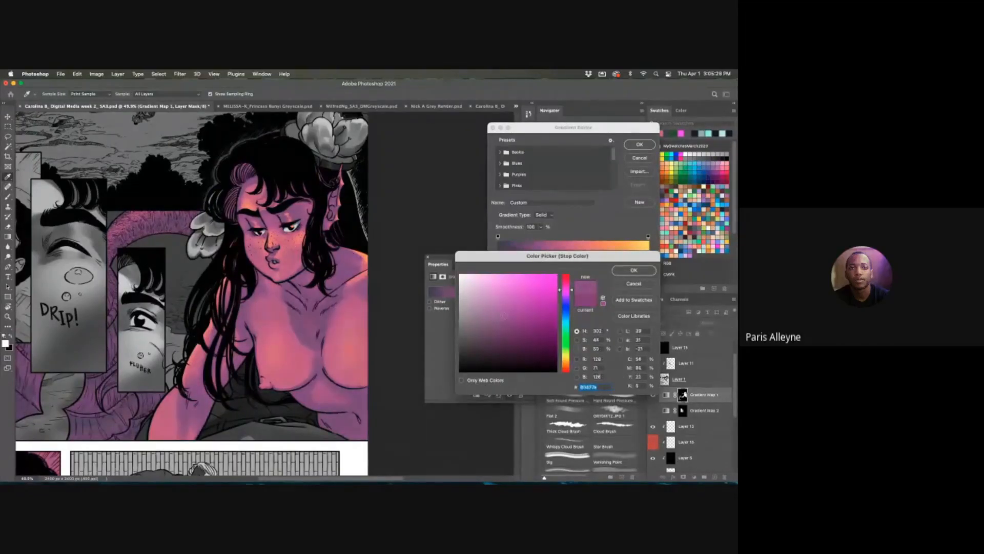
pyautogui.moveTo(571, 289); pyautogui.dragTo(571, 284)
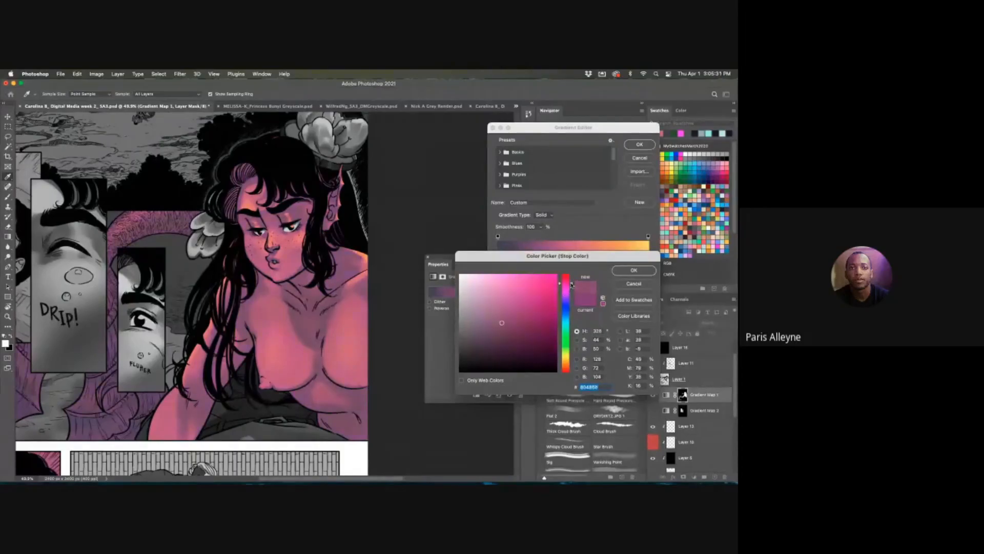
pyautogui.click(505, 322)
pyautogui.click(572, 288)
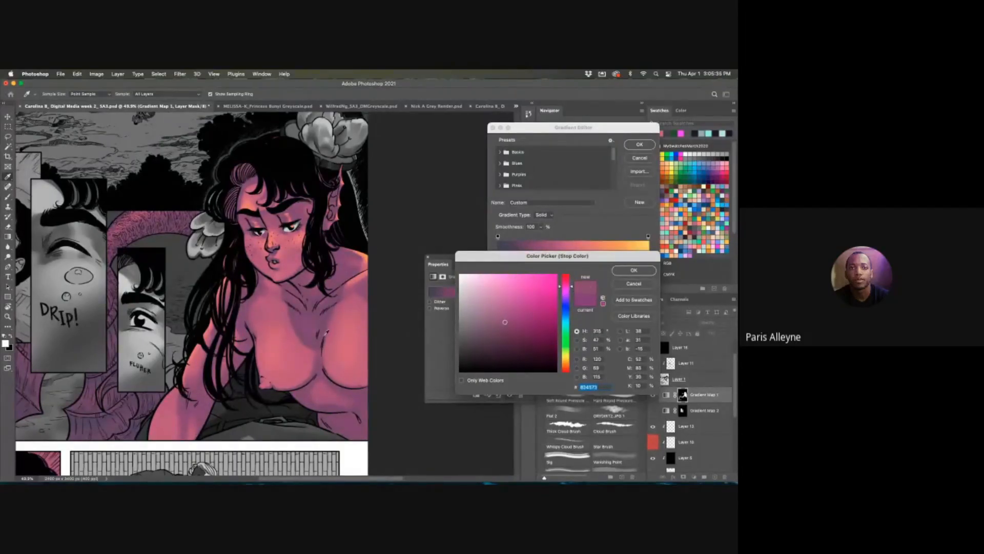
pyautogui.click(638, 283)
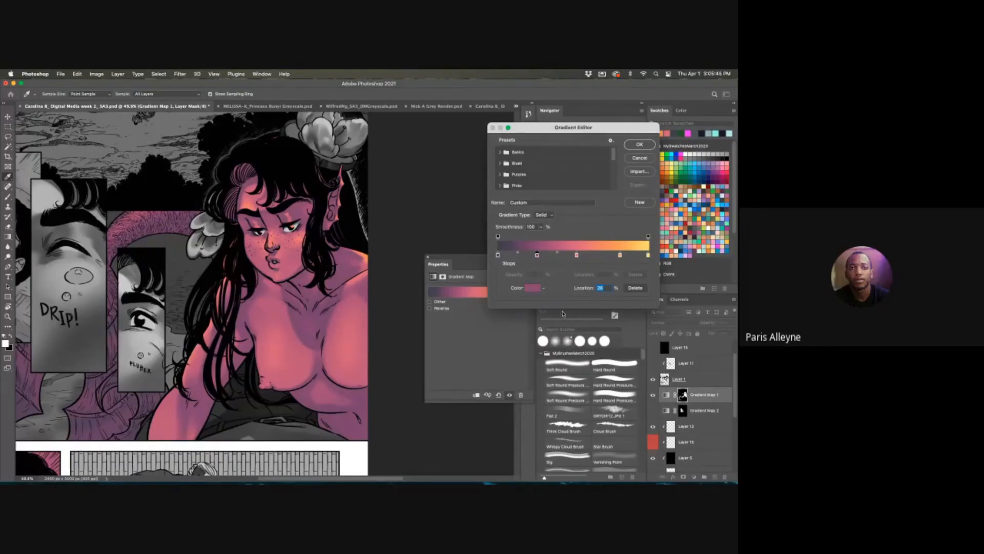
pyautogui.press('Escape')
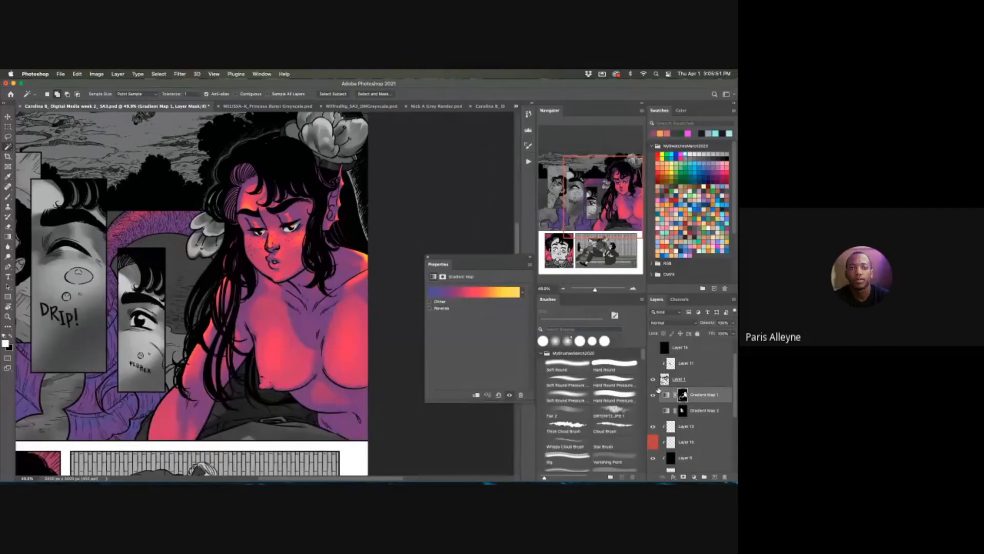
# - Recolour the darkest stop of the Gradient Map 1 gradient to a nearly black blue and apply the gradient
pyautogui.click(481, 288)
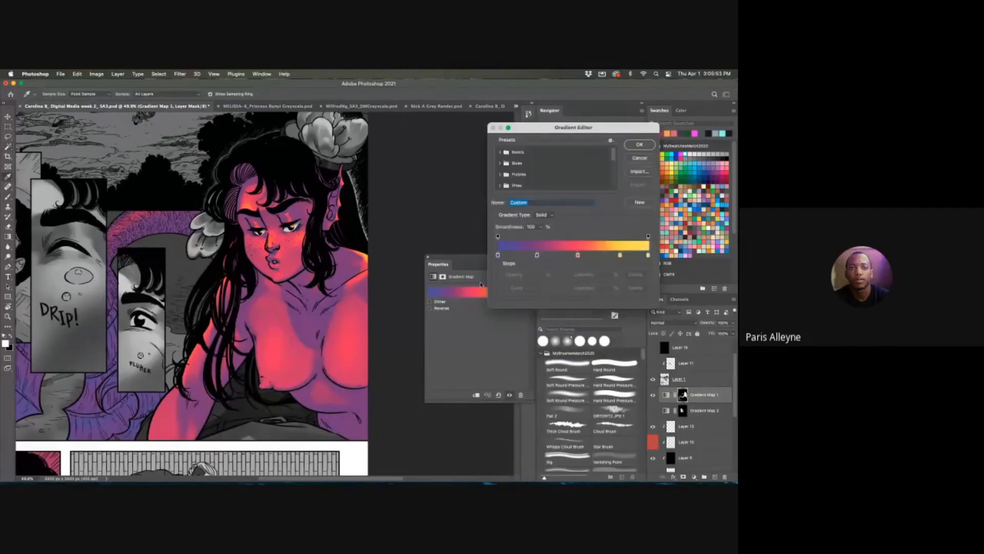
pyautogui.click(498, 254)
pyautogui.doubleClick(497, 254)
pyautogui.moveTo(496, 322); pyautogui.dragTo(486, 322)
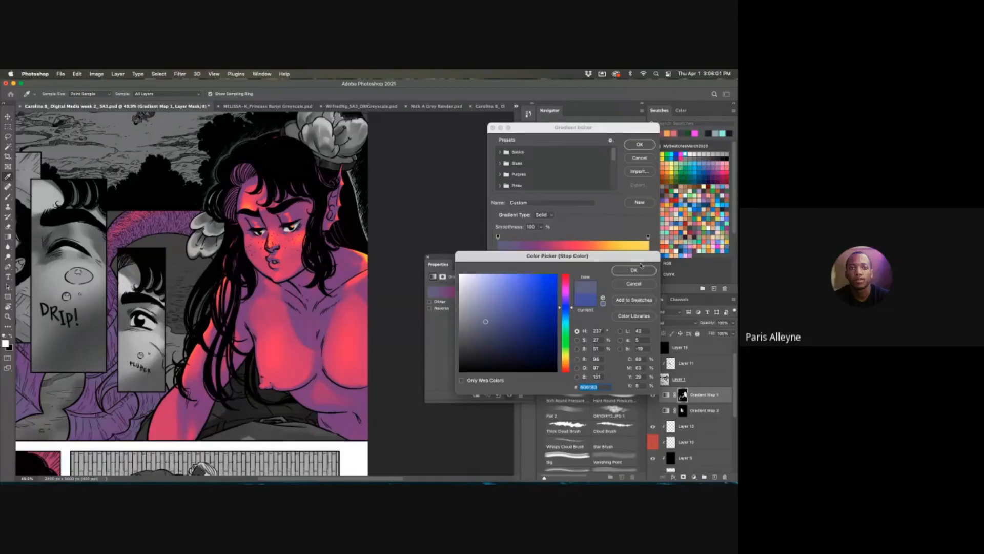
pyautogui.moveTo(551, 261)
pyautogui.mouseDown()
pyautogui.moveTo(548, 311)
pyautogui.moveTo(557, 278)
pyautogui.mouseUp()
pyautogui.click(495, 354)
pyautogui.moveTo(496, 355)
pyautogui.mouseDown()
pyautogui.moveTo(499, 371)
pyautogui.moveTo(489, 370)
pyautogui.mouseUp()
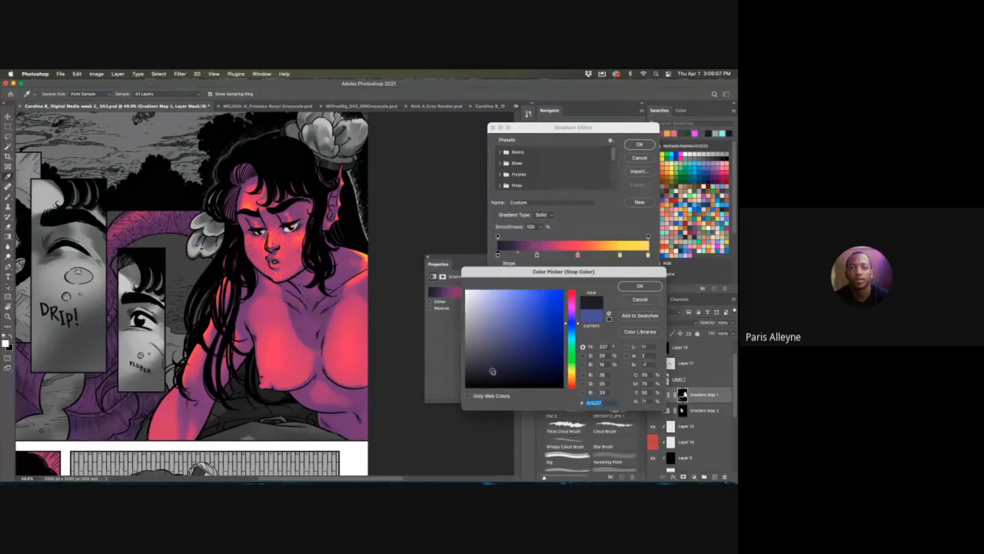
pyautogui.click(639, 286)
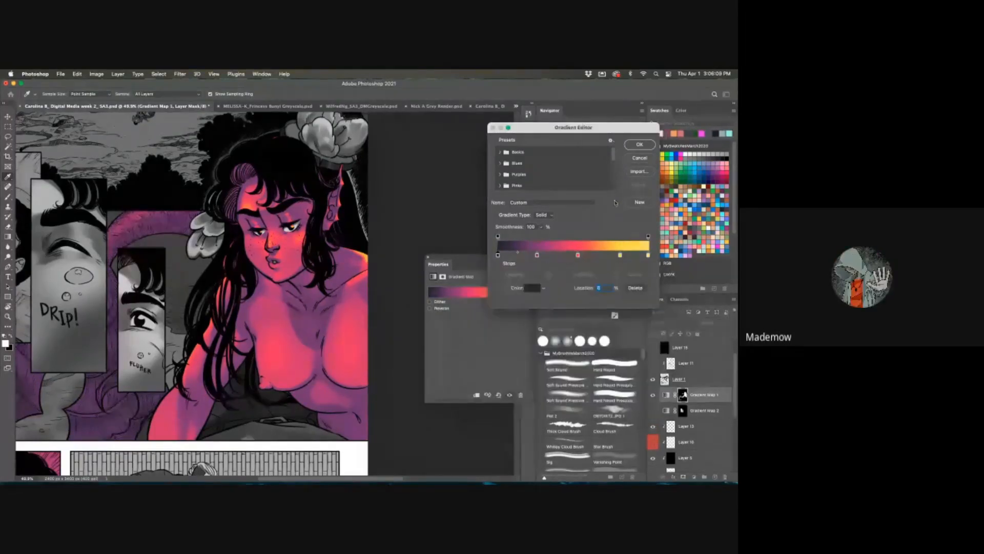
pyautogui.click(639, 145)
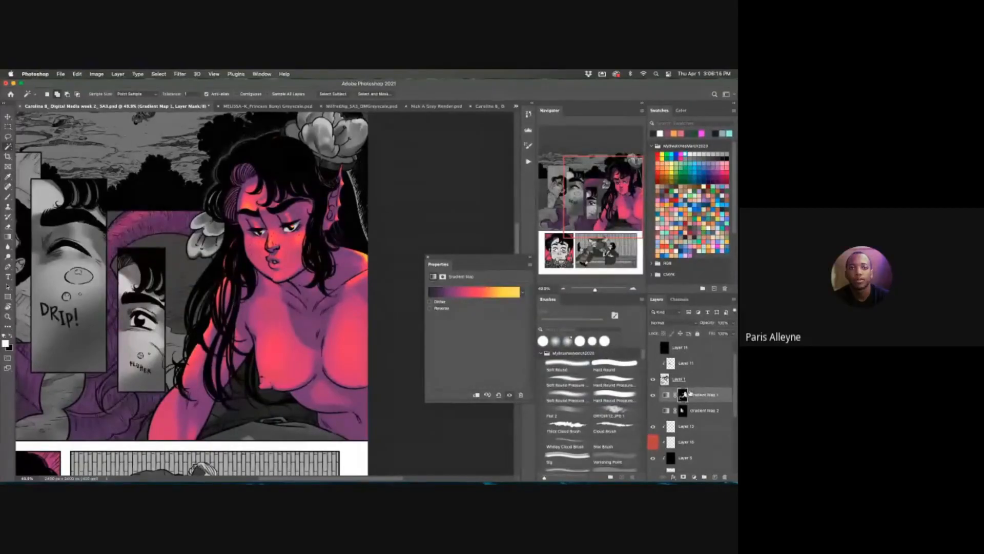
# - Locate the Gradient Map option among the adjustment layer types without adding a new layer
pyautogui.click(695, 477)
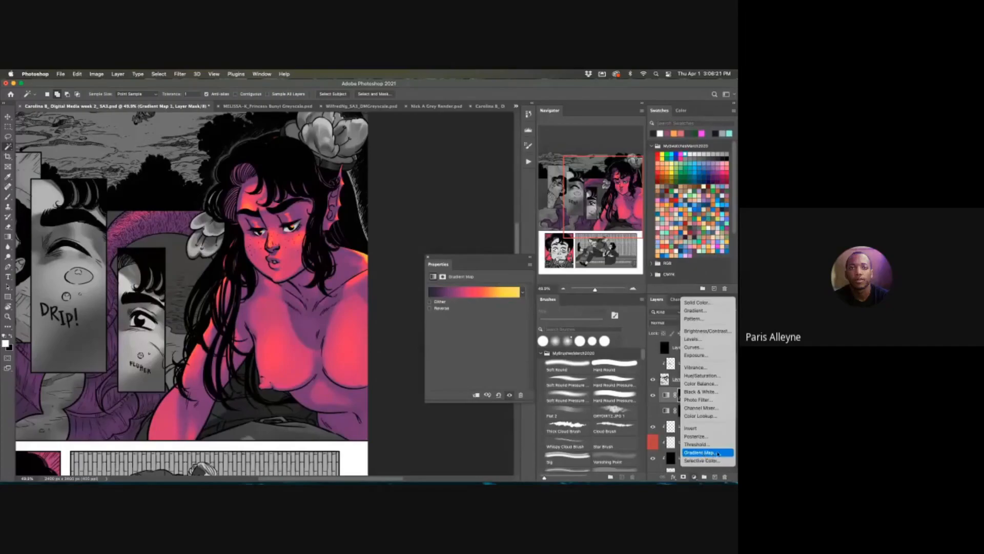
pyautogui.click(582, 396)
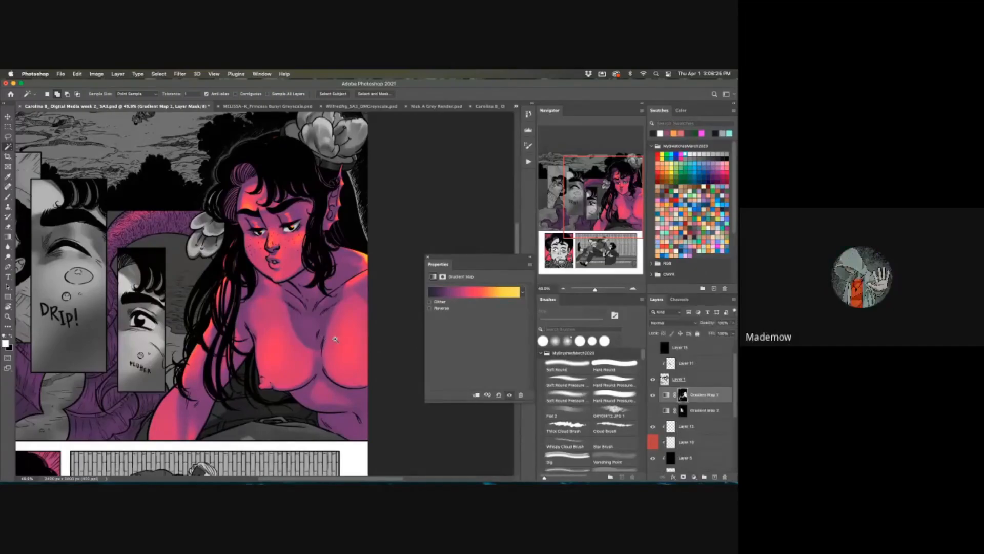
pyautogui.scroll(-3, 335, 339)
pyautogui.scroll(2, 331, 337)
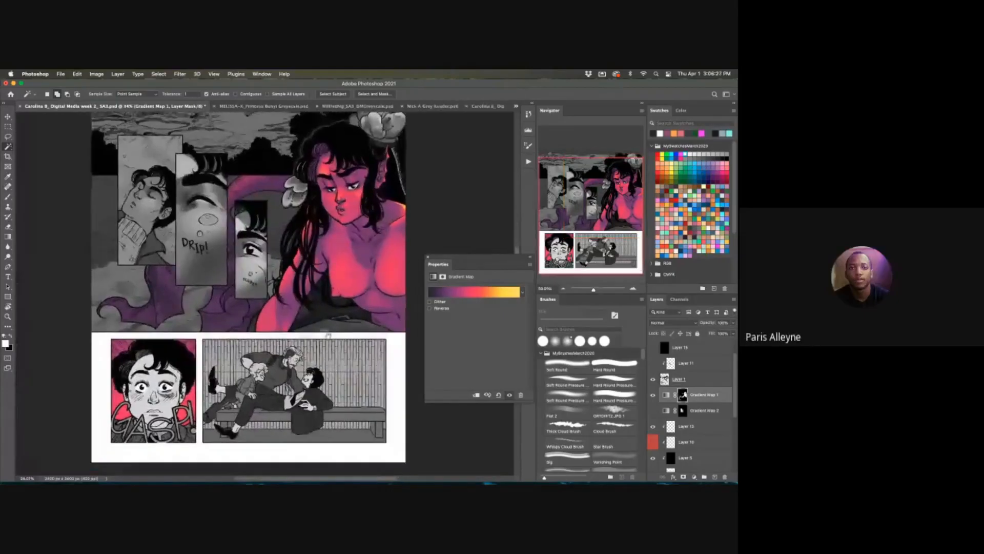
# - Select the character's shape from the flat-colour layer directly above Layer 2, activate Layer 2 and clear the selection
pyautogui.scroll(-5, 698, 433)
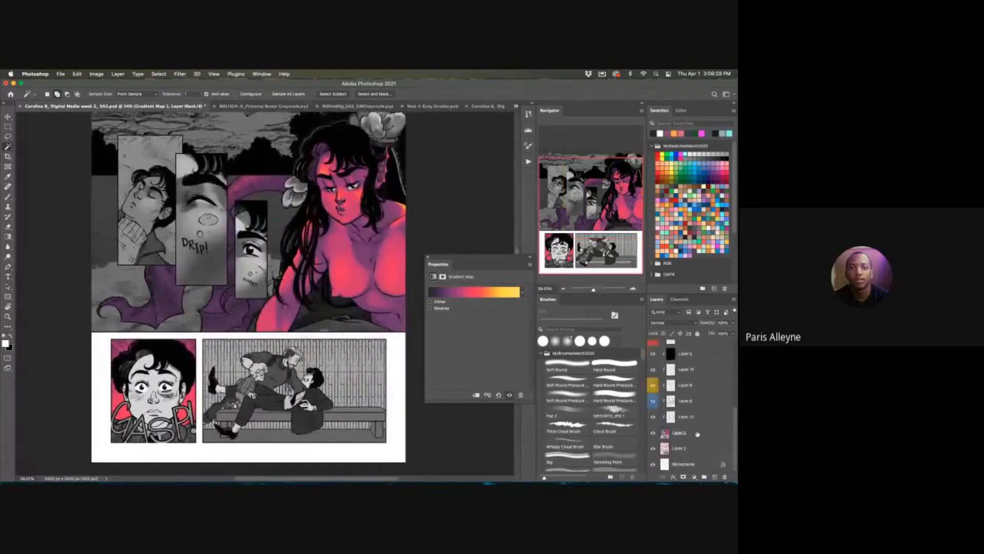
pyautogui.click(697, 433)
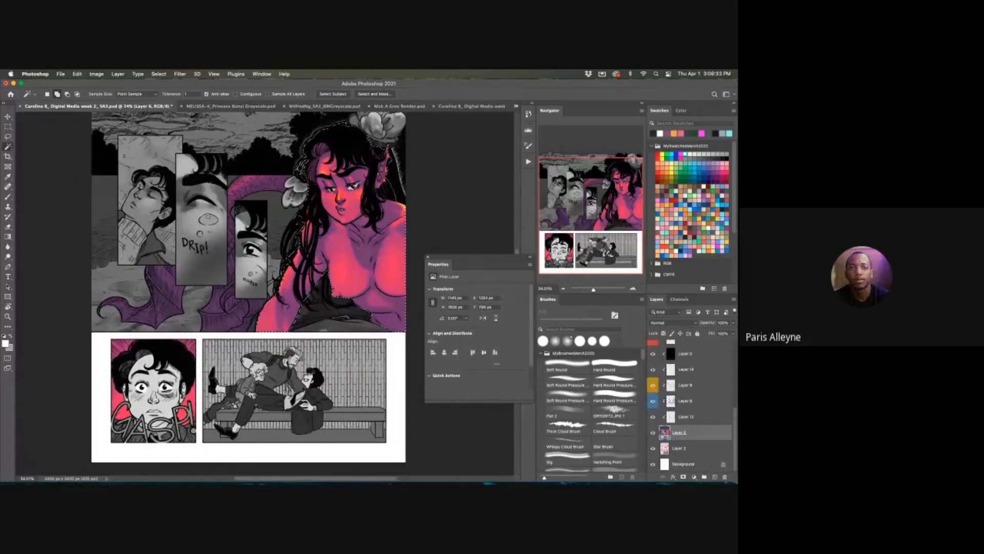
pyautogui.click(673, 446)
pyautogui.press('super+d')
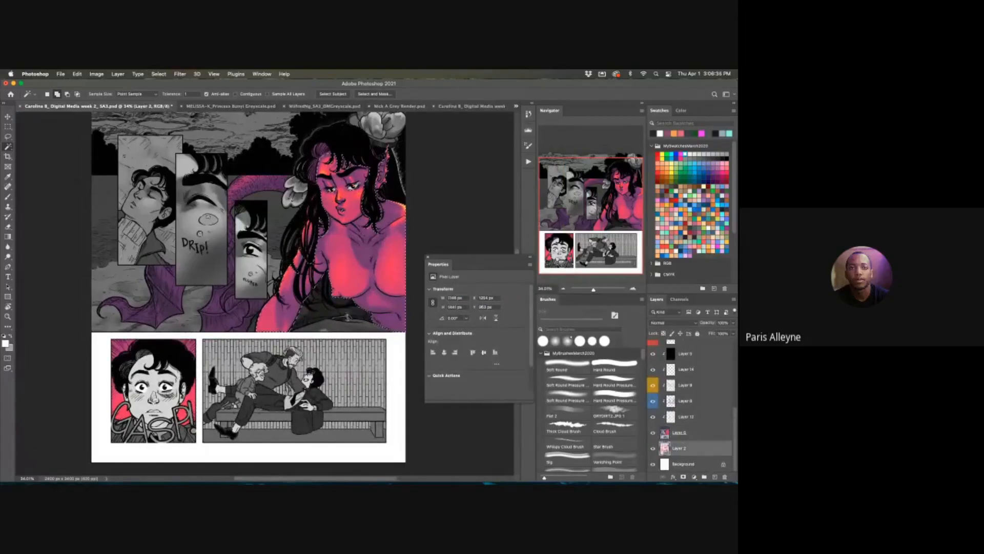
pyautogui.moveTo(337, 322); pyautogui.dragTo(357, 325)
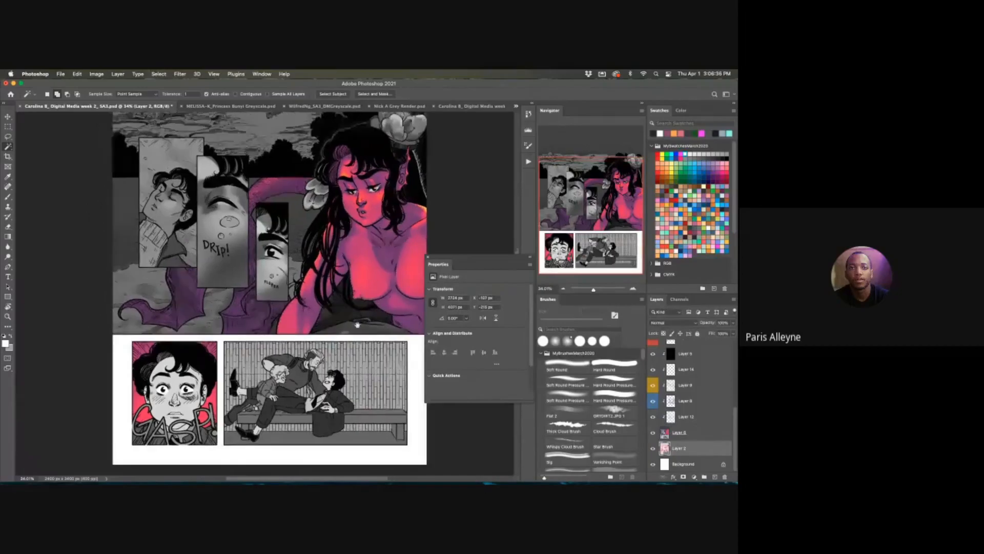
pyautogui.scroll(1, 357, 325)
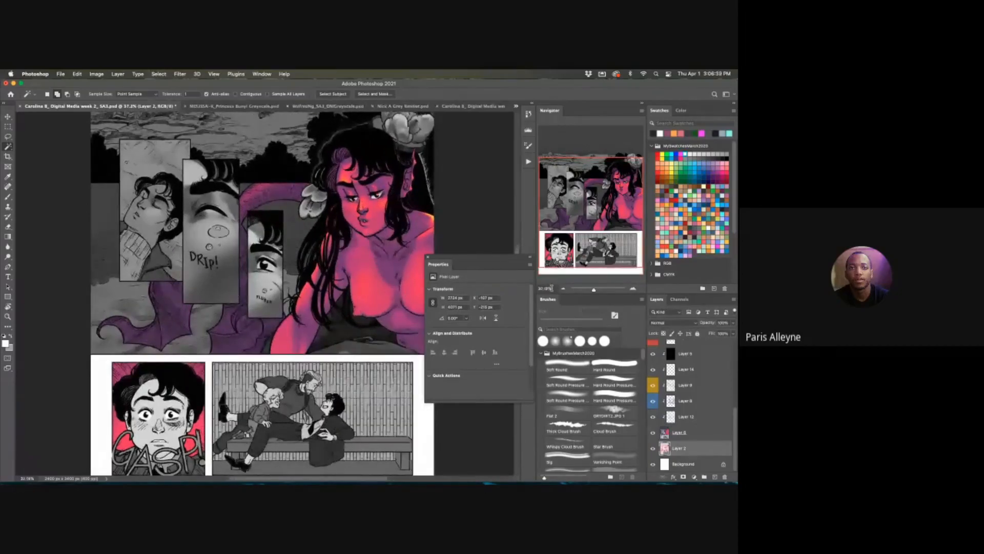
# - Select the flat shapes of the character, tentacles and GASP panel background on Layer 2 with the Magic Wand
pyautogui.click(399, 303)
pyautogui.click(200, 418)
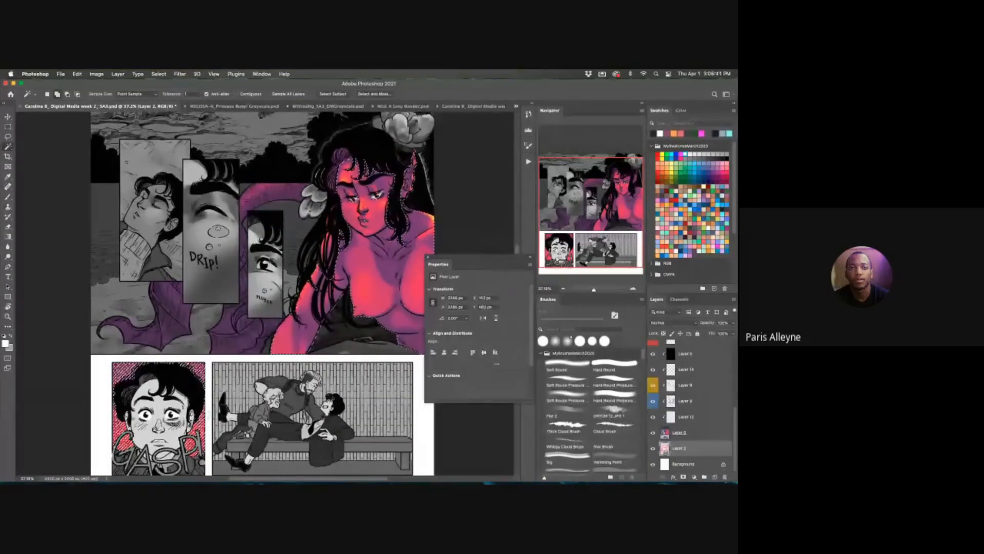
pyautogui.scroll(10, 206, 418)
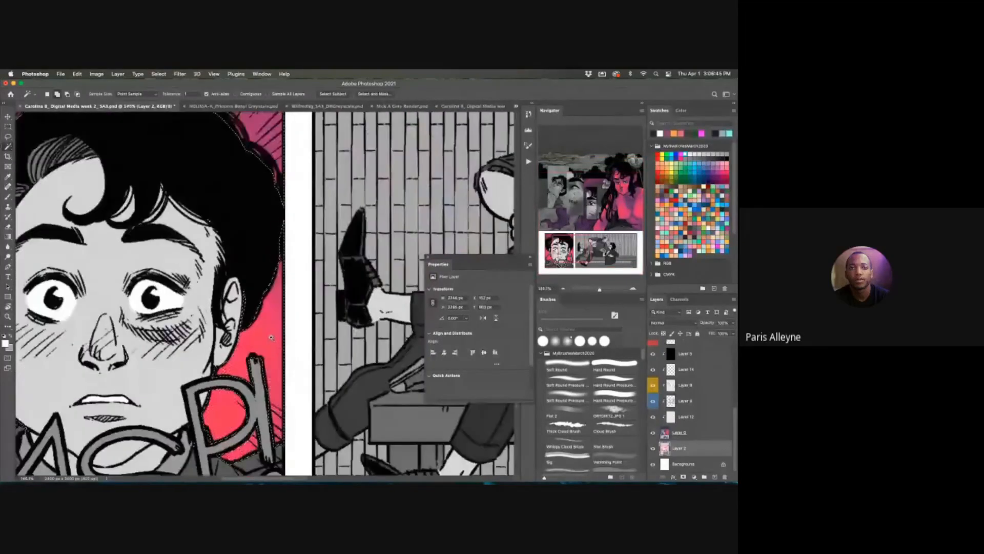
pyautogui.scroll(-8, 273, 341)
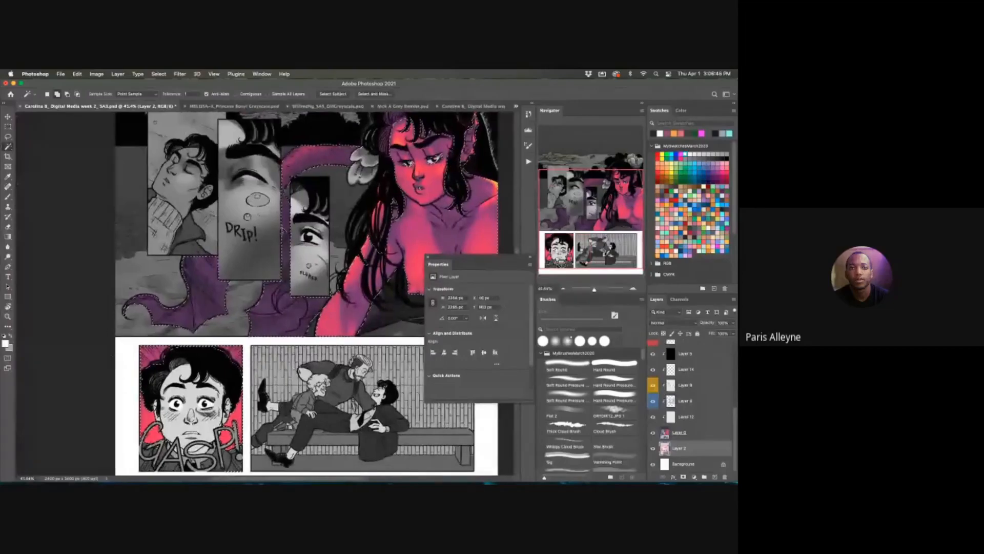
pyautogui.scroll(2, 353, 275)
pyautogui.click(334, 242)
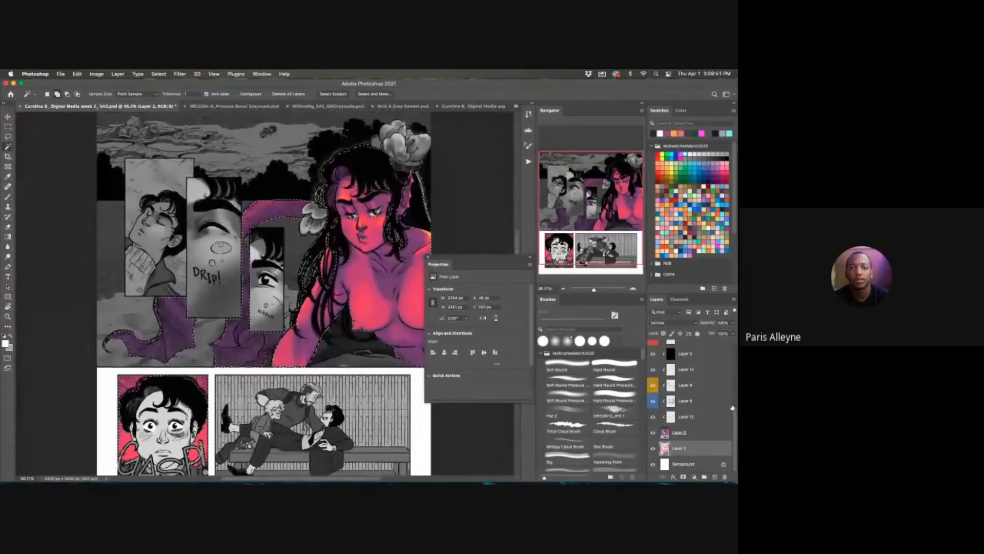
# - Activate the layer mask of Gradient Map 1 and deselect the selected flat areas
pyautogui.scroll(5, 708, 364)
pyautogui.click(682, 426)
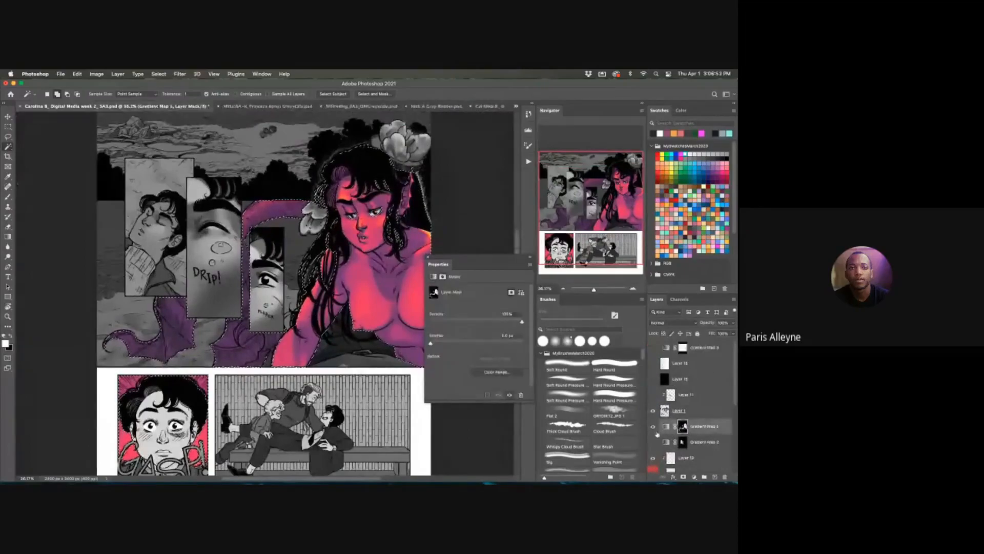
pyautogui.scroll(1, 269, 362)
pyautogui.scroll(-4, 270, 361)
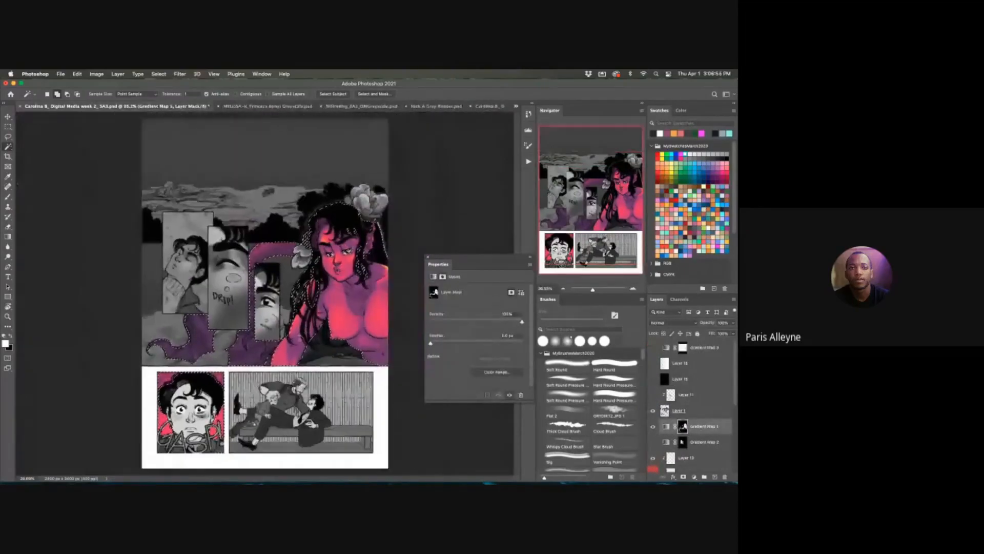
pyautogui.hotkey('ctrl', 'd')
pyautogui.scroll(4, 286, 345)
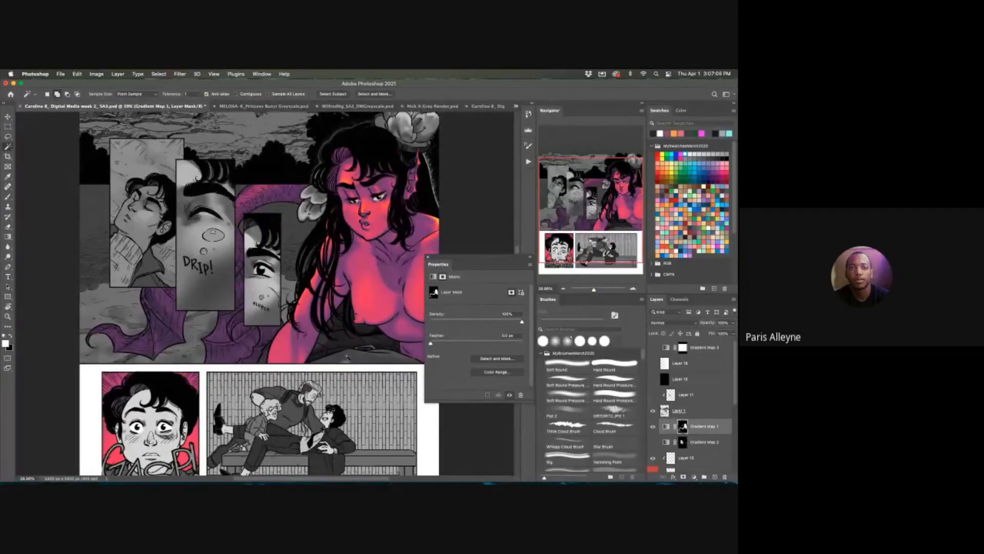
# - Show Gradient Map 2 so the two narrow face panels turn blue, and make it the active layer
pyautogui.scroll(2, 271, 280)
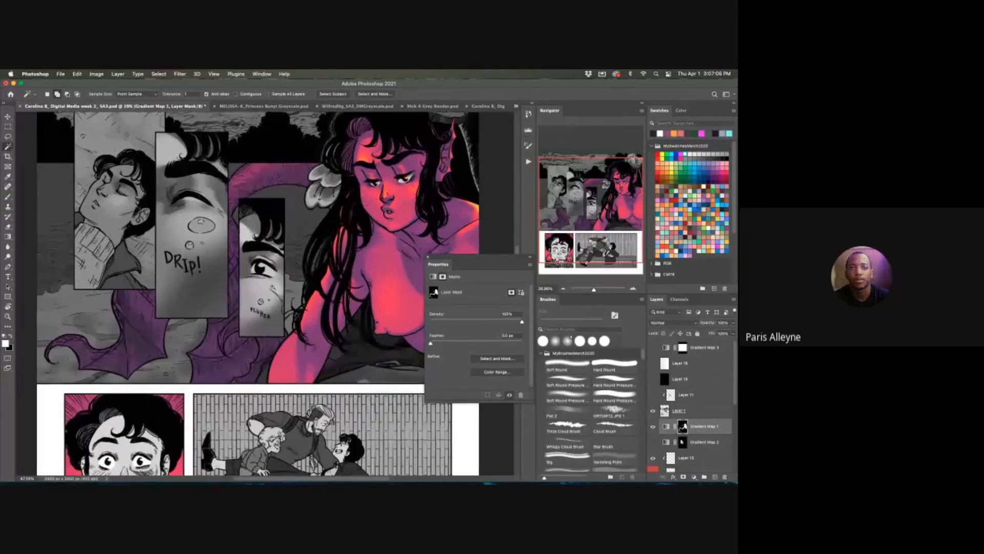
pyautogui.moveTo(225, 302); pyautogui.dragTo(282, 331)
pyautogui.scroll(-3, 329, 339)
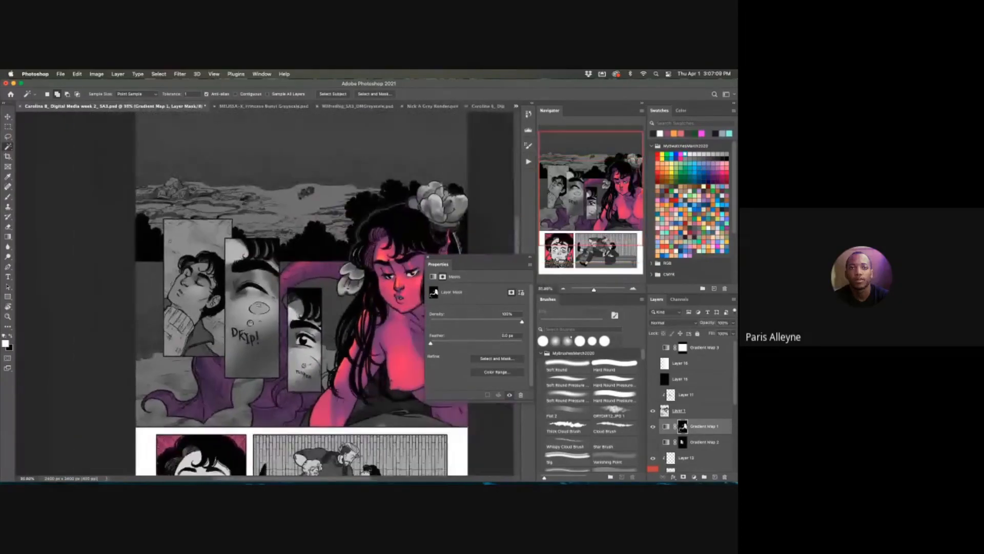
pyautogui.scroll(2, 299, 355)
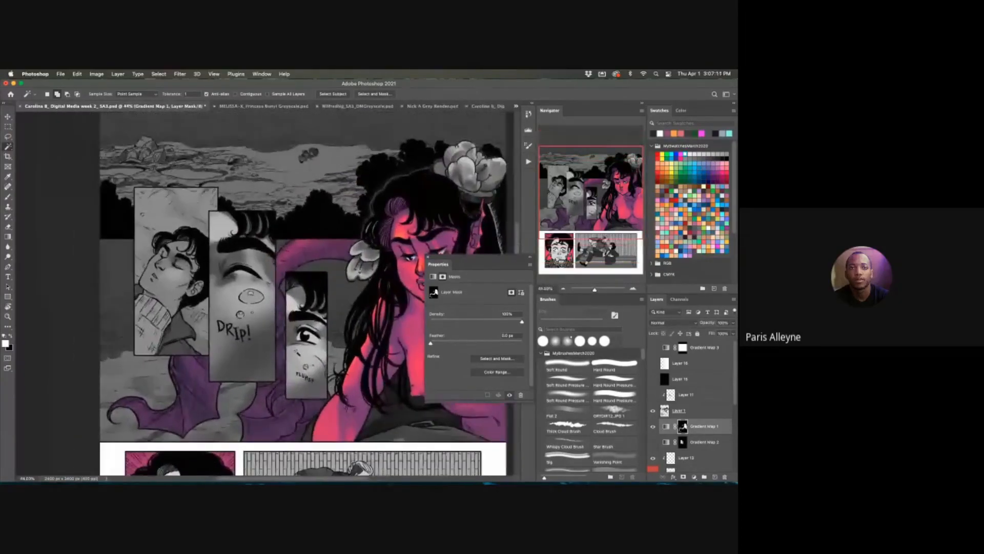
pyautogui.click(652, 442)
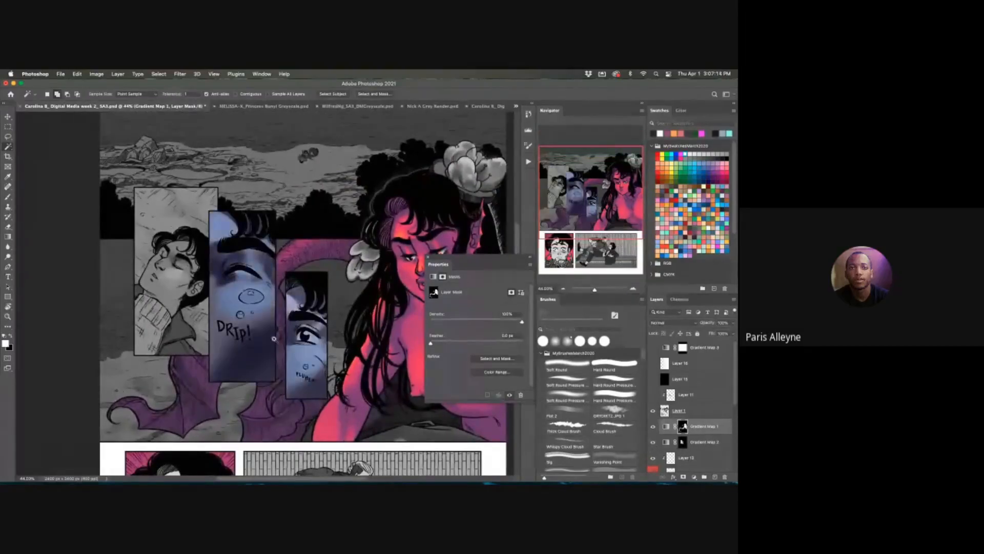
pyautogui.scroll(4, 274, 339)
pyautogui.click(705, 442)
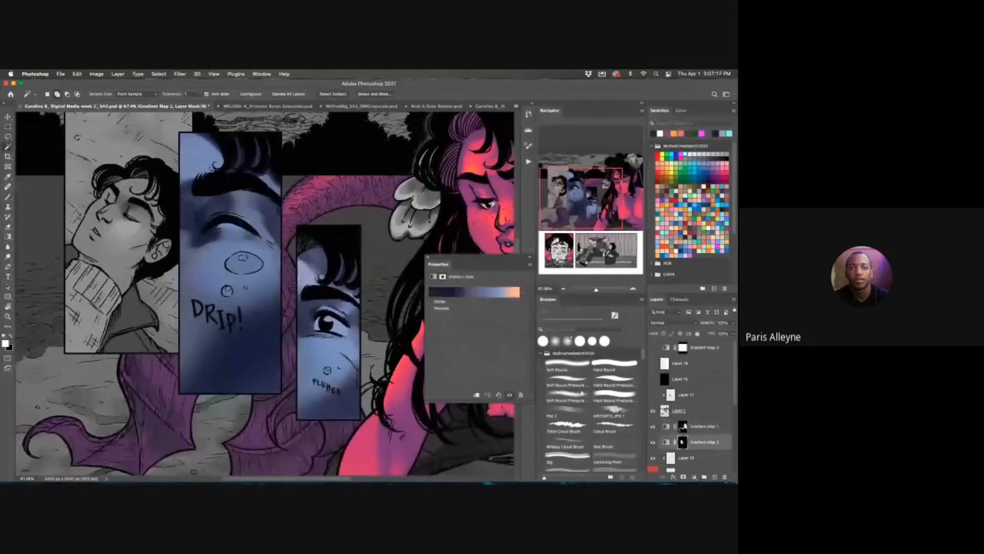
# - Show the red-labelled highlight layer below Gradient Map 2 and move it beneath the black-filled layer
pyautogui.scroll(-2, 342, 375)
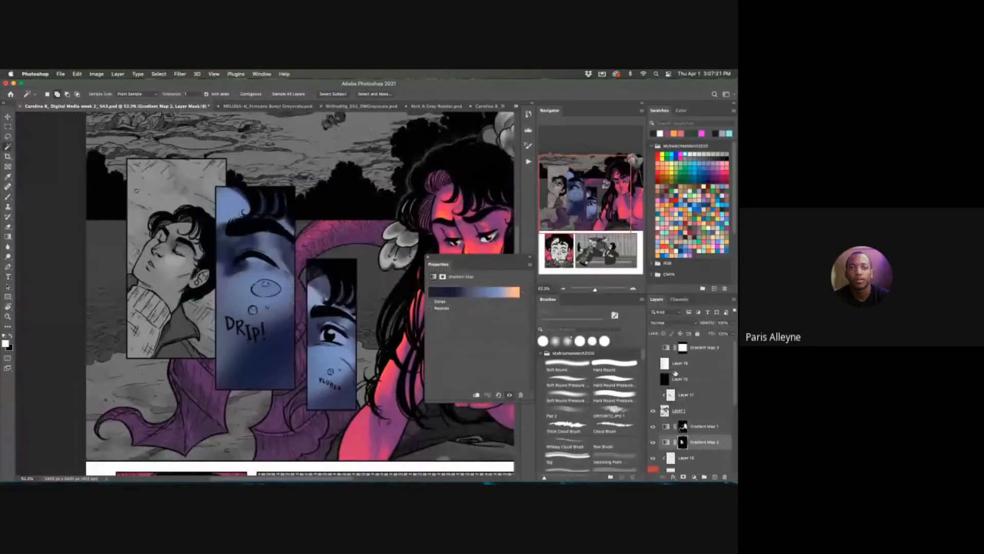
pyautogui.scroll(-5, 732, 379)
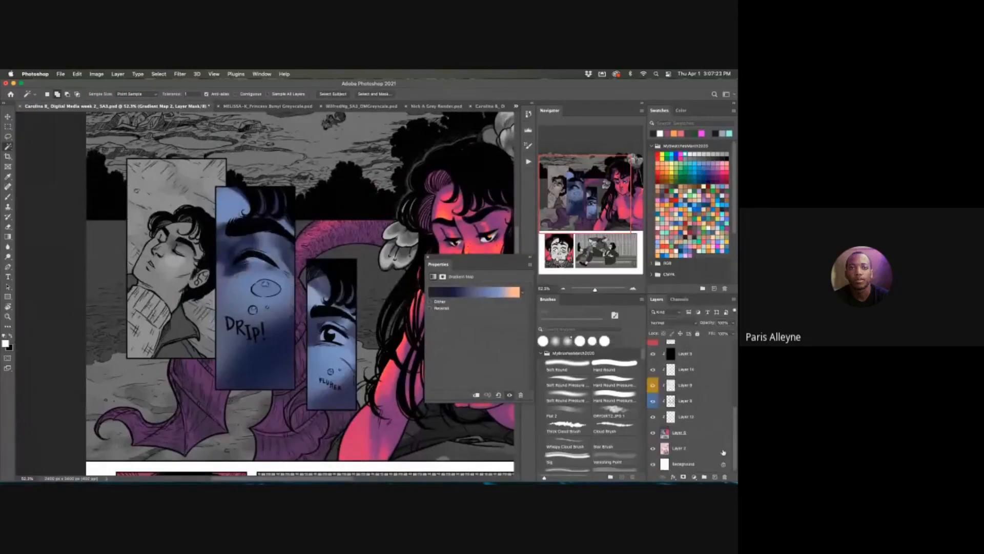
pyautogui.scroll(4, 732, 420)
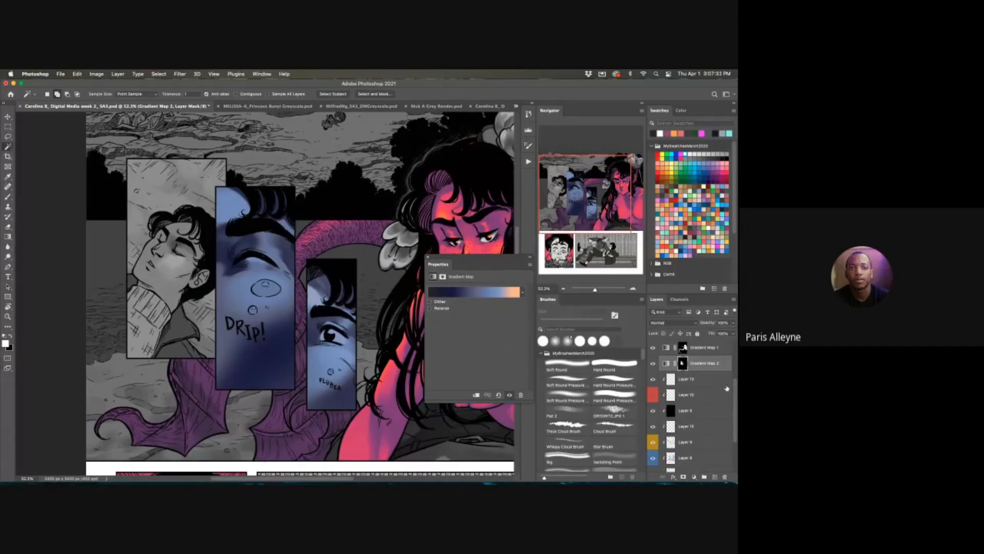
pyautogui.moveTo(735, 386); pyautogui.dragTo(736, 355)
pyautogui.scroll(-3, 656, 413)
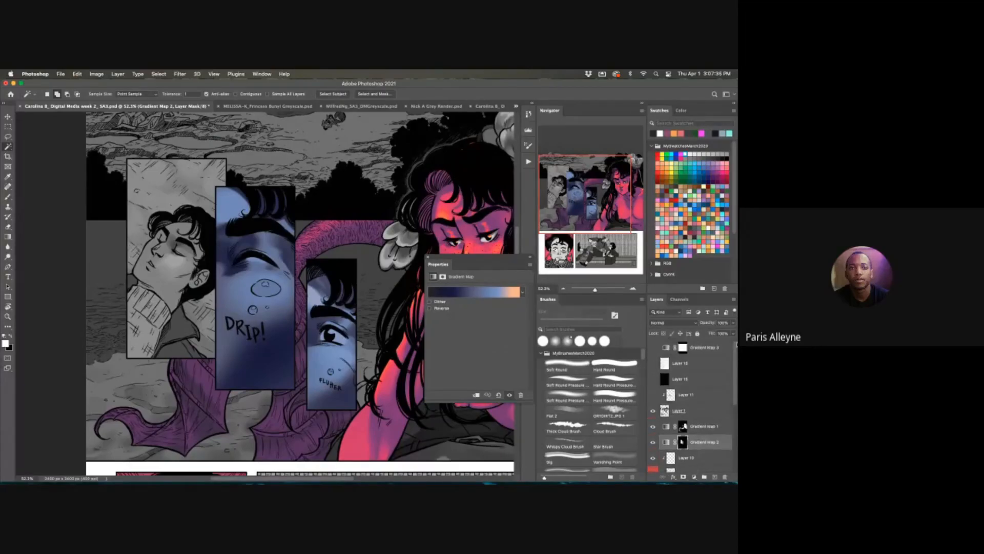
pyautogui.click(654, 411)
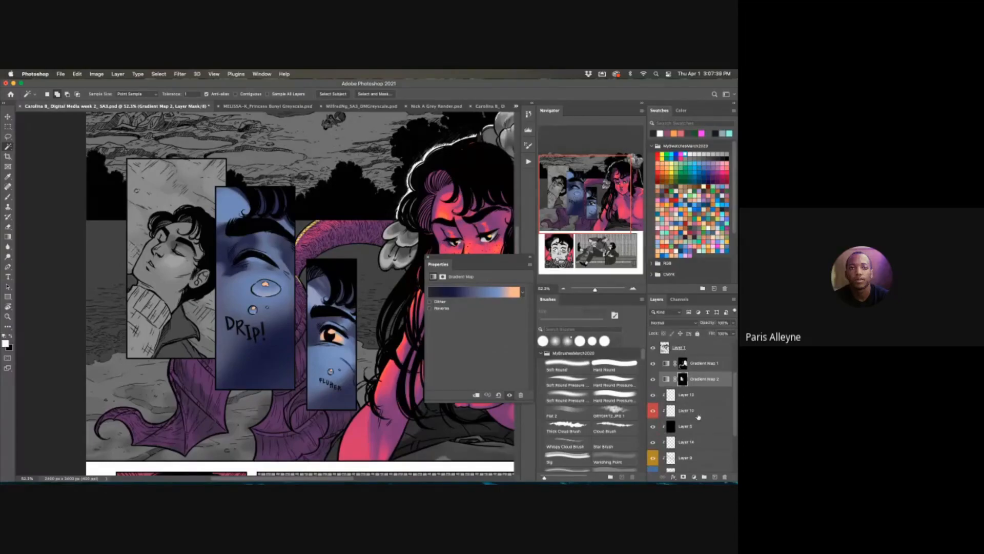
pyautogui.moveTo(695, 415); pyautogui.dragTo(701, 435)
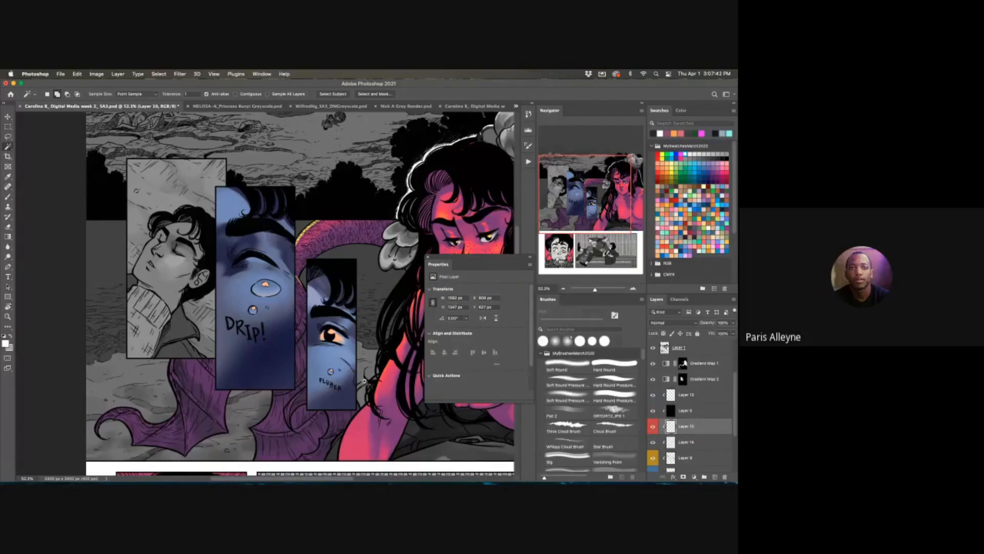
pyautogui.scroll(-2, 365, 380)
pyautogui.scroll(-1, 354, 384)
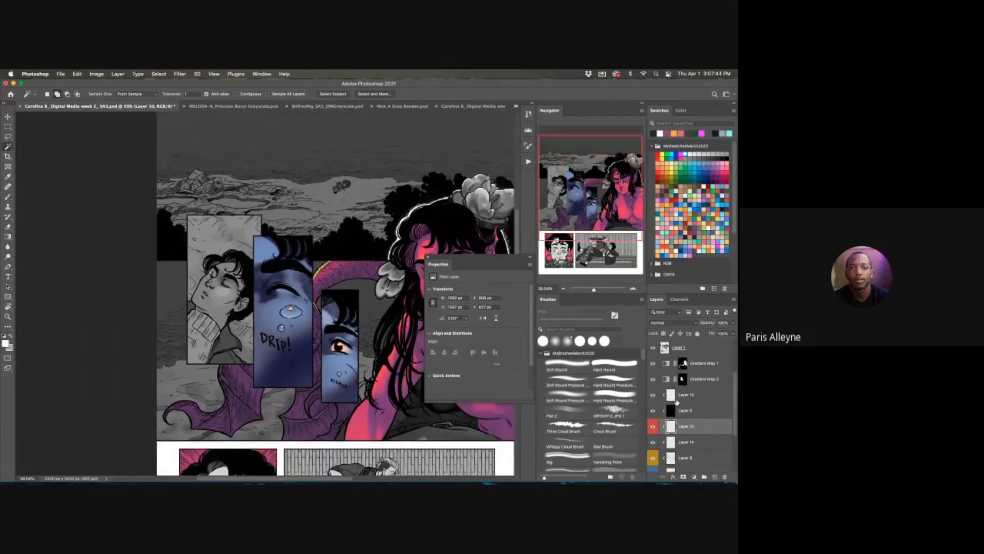
# - Select Layer 13 and turn on the visibility of Layer 11 above the line art
pyautogui.click(676, 399)
pyautogui.scroll(3, 674, 389)
pyautogui.click(652, 395)
pyautogui.scroll(4, 350, 365)
pyautogui.moveTo(349, 361); pyautogui.dragTo(373, 313)
pyautogui.scroll(-3, 373, 313)
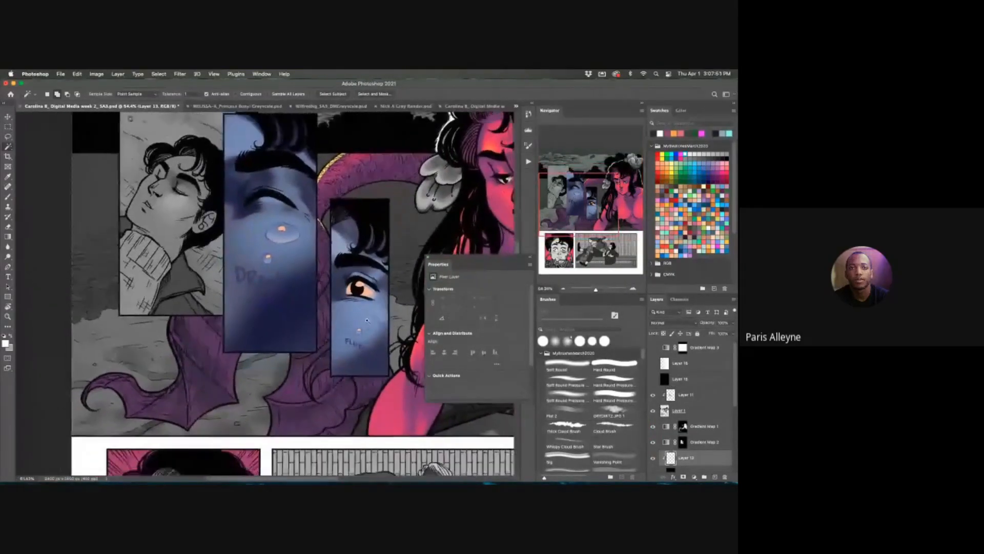
pyautogui.scroll(2, 373, 312)
pyautogui.moveTo(353, 291); pyautogui.dragTo(347, 348)
# - Activate Gradient Map 2 and open its gradient in the Gradient Editor
pyautogui.click(683, 442)
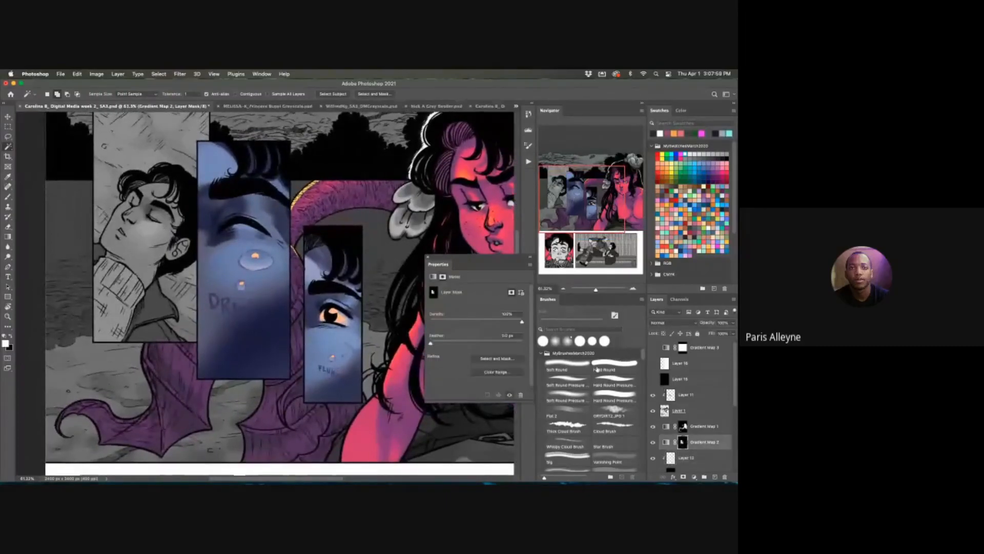
pyautogui.click(434, 276)
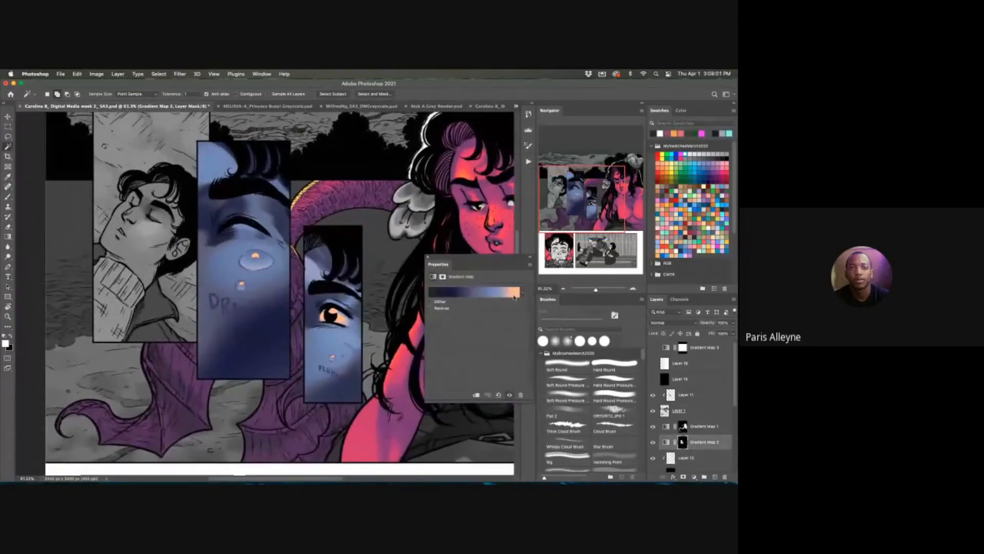
pyautogui.click(513, 296)
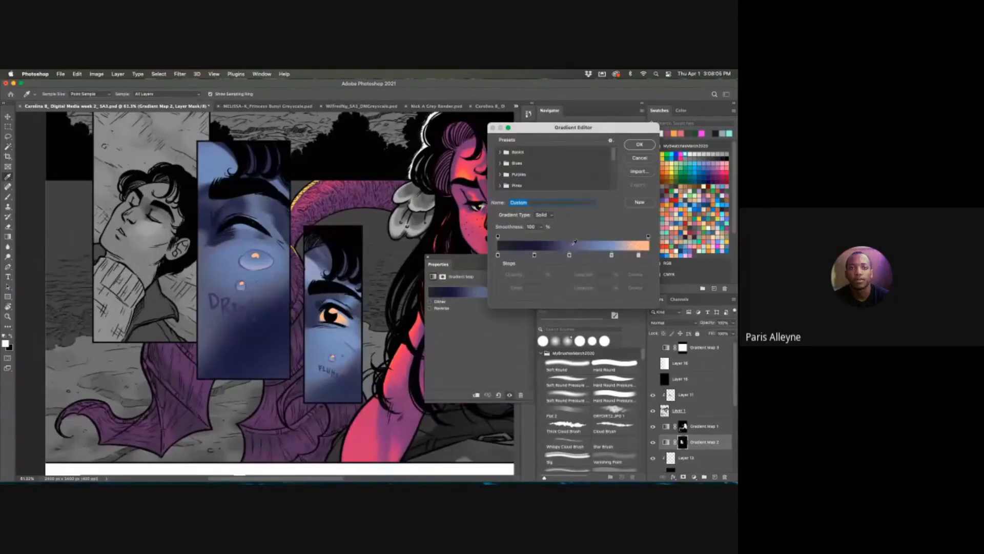
pyautogui.moveTo(291, 319); pyautogui.dragTo(264, 325)
pyautogui.click(535, 255)
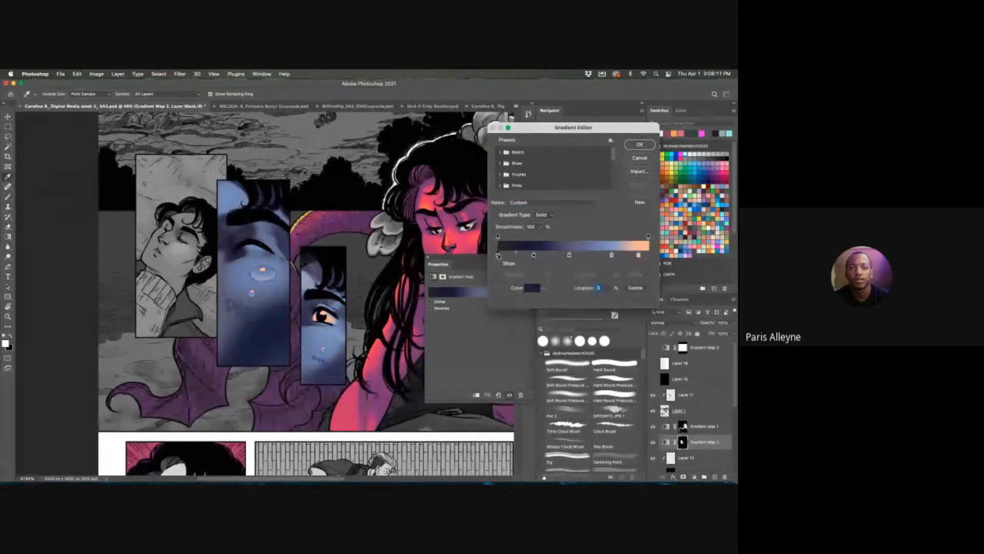
# - Try a lighter slate blue on the darkest gradient stop at 0%, and cancel the colour change
pyautogui.doubleClick(499, 256)
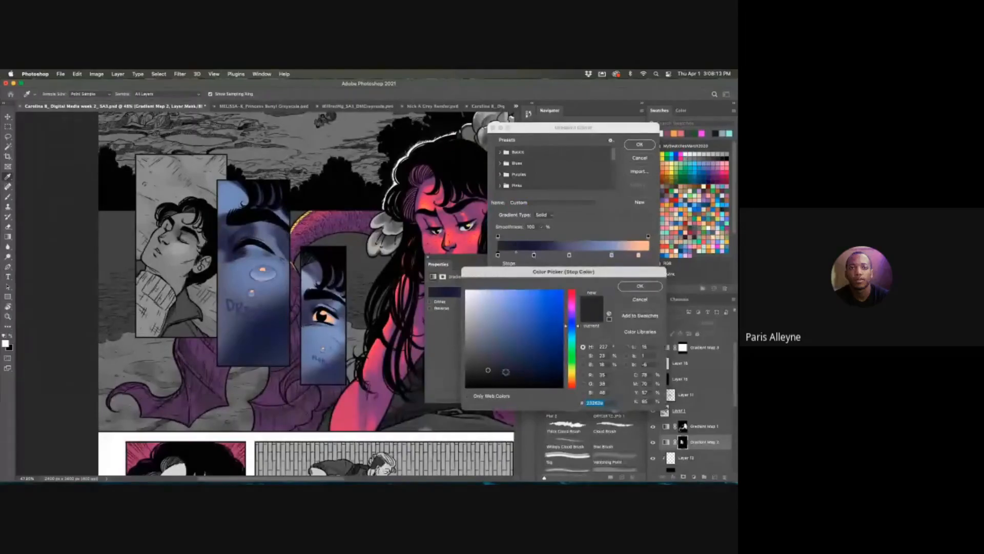
pyautogui.click(492, 362)
pyautogui.moveTo(493, 362)
pyautogui.mouseDown()
pyautogui.moveTo(486, 351)
pyautogui.moveTo(493, 351)
pyautogui.mouseUp()
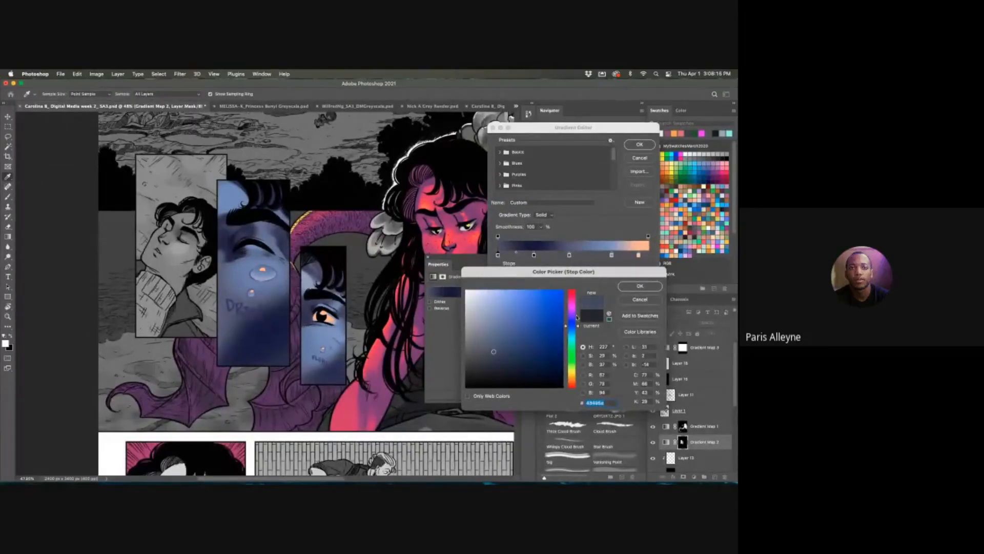
pyautogui.click(640, 299)
# - Try a lighter muted blue and then a range of other hues, including green, on the gradient's second stop
pyautogui.doubleClick(534, 255)
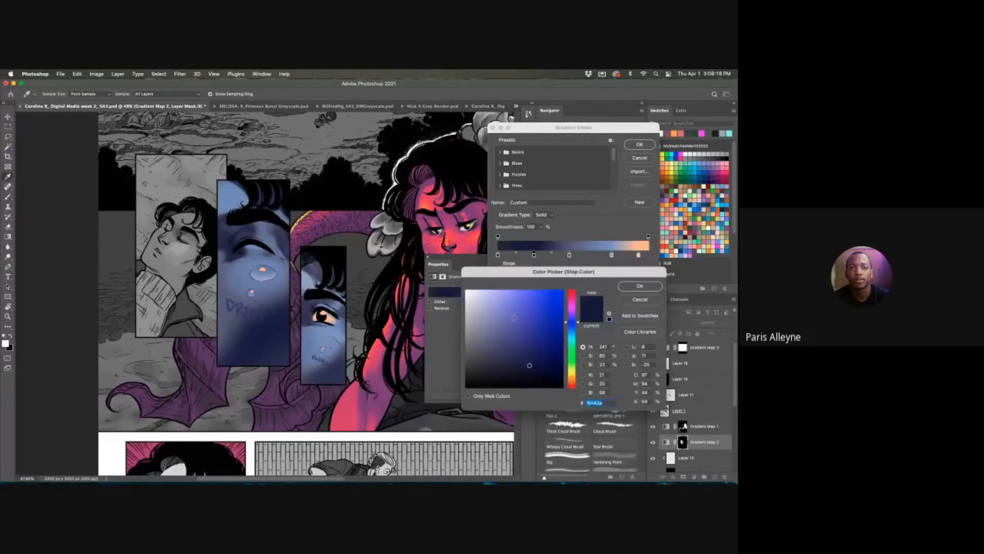
pyautogui.moveTo(532, 363); pyautogui.dragTo(509, 354)
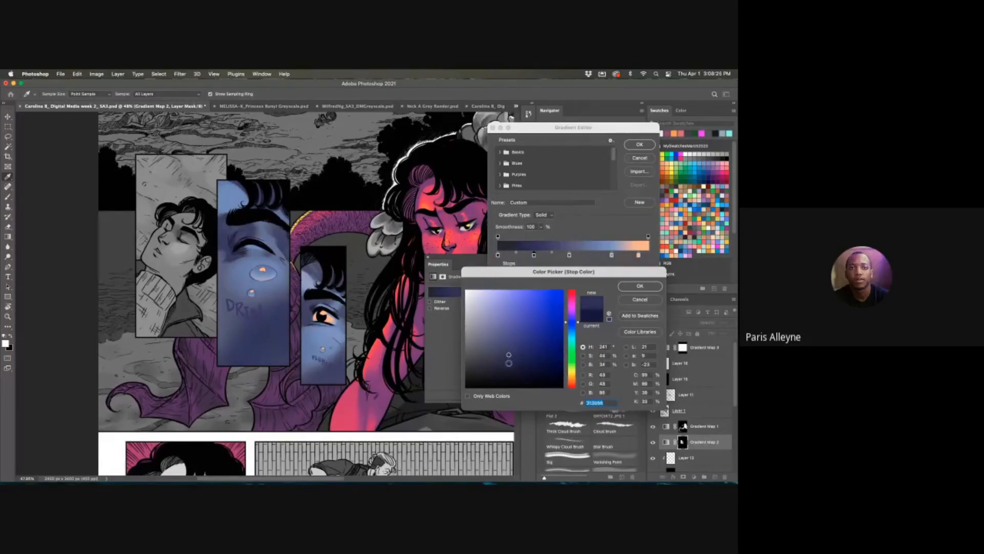
pyautogui.moveTo(508, 355); pyautogui.dragTo(508, 352)
pyautogui.moveTo(579, 323); pyautogui.dragTo(577, 348)
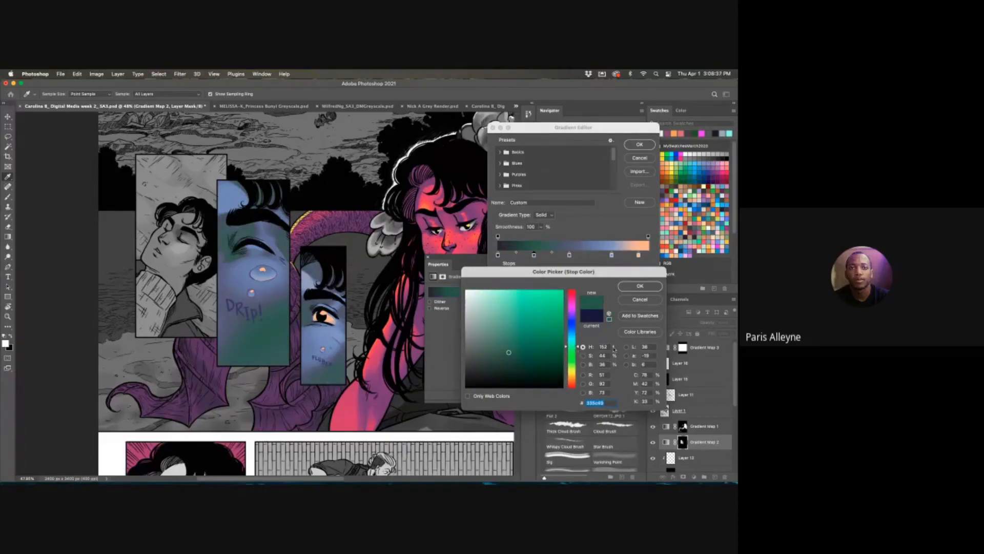
pyautogui.moveTo(577, 348); pyautogui.dragTo(576, 402)
# - Set the second gradient stop at 24% to a muted dark indigo with hue 247, saturation 41 and brightness 31
pyautogui.moveTo(573, 303); pyautogui.dragTo(573, 320)
pyautogui.click(500, 342)
pyautogui.click(509, 349)
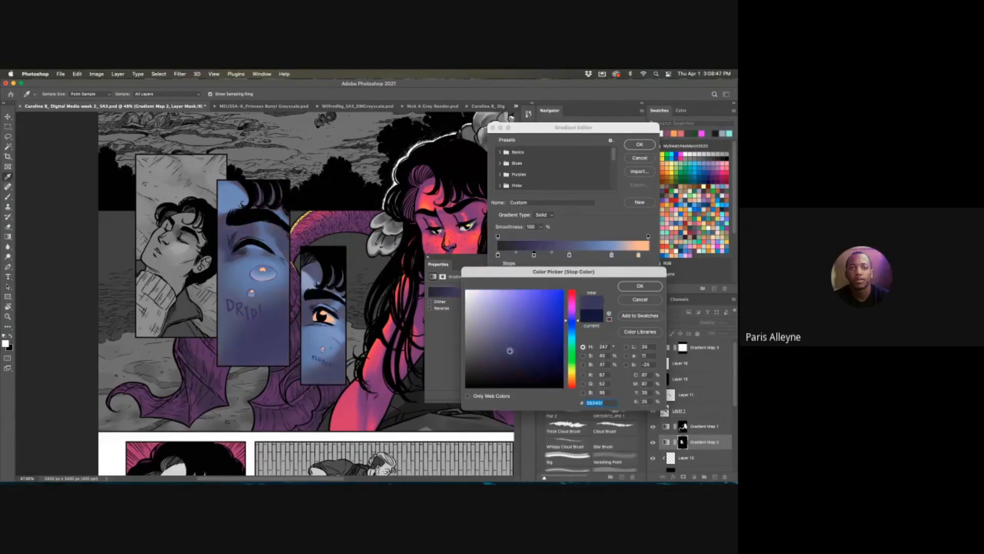
pyautogui.click(508, 357)
pyautogui.click(505, 357)
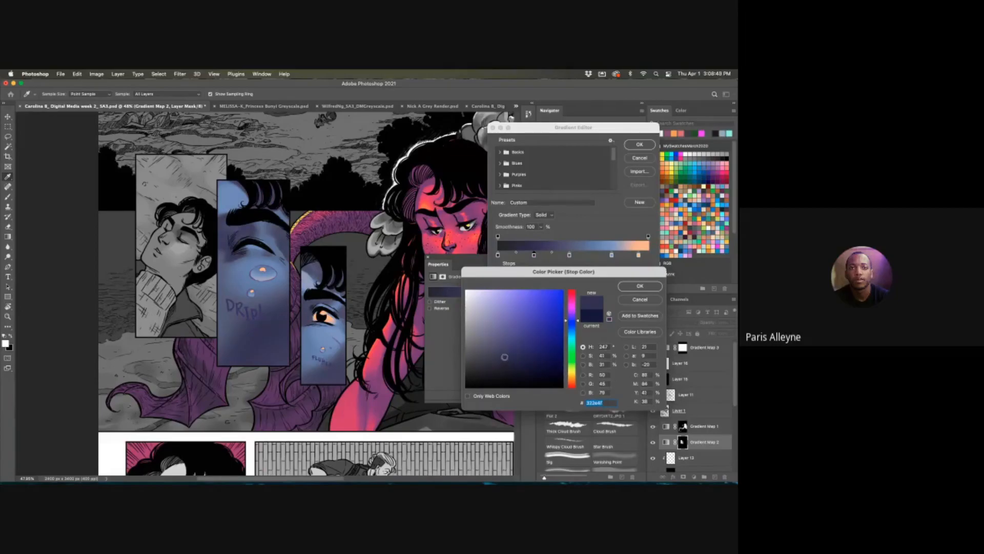
pyautogui.click(625, 284)
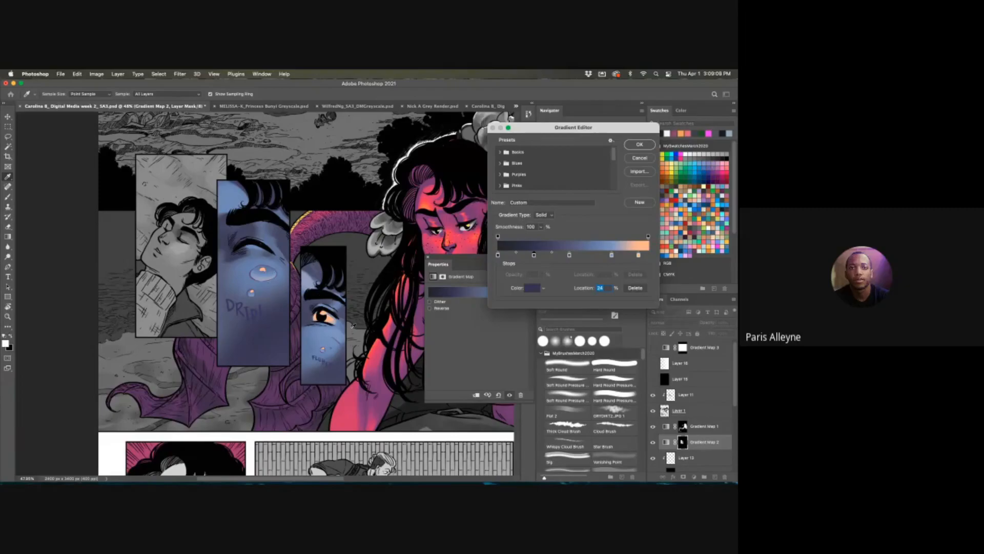
# - Try near-white and light peach on the highlight stop at 94%, and cancel the gradient edits
pyautogui.doubleClick(638, 255)
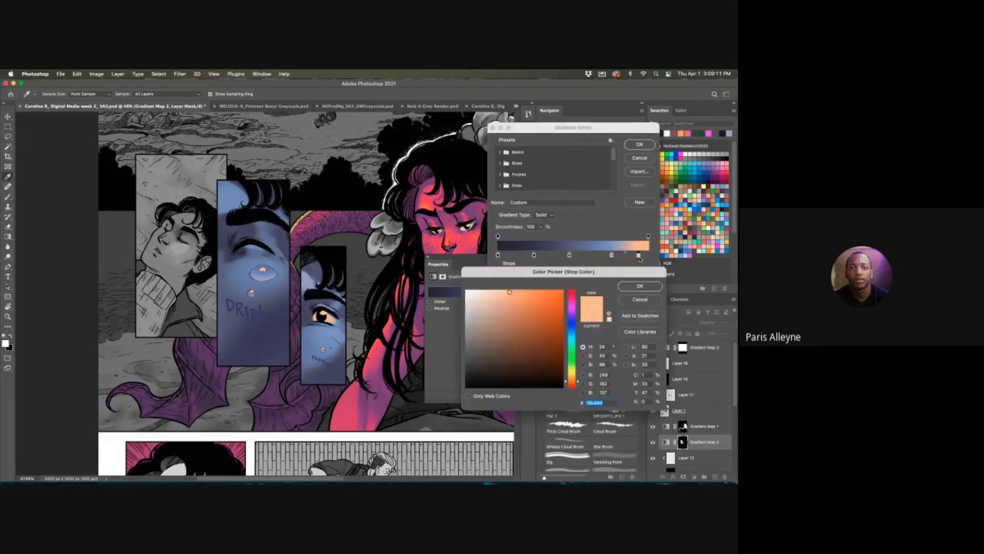
pyautogui.moveTo(506, 295); pyautogui.dragTo(466, 290)
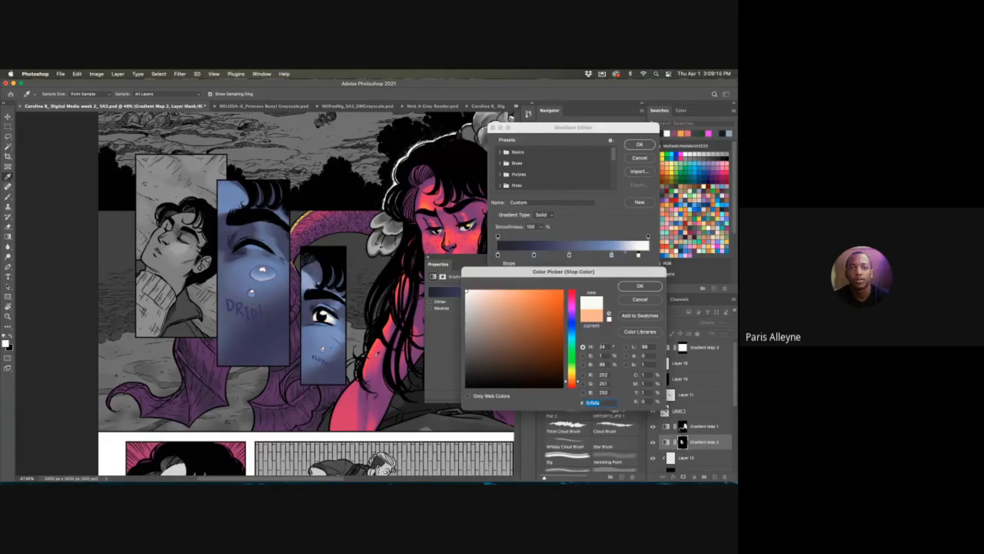
pyautogui.click(507, 290)
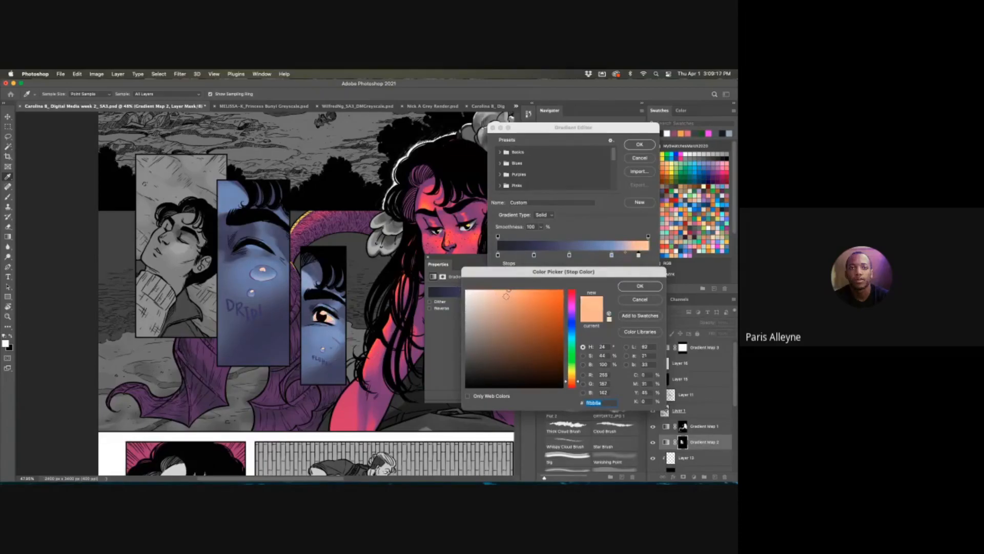
pyautogui.click(508, 294)
pyautogui.click(638, 288)
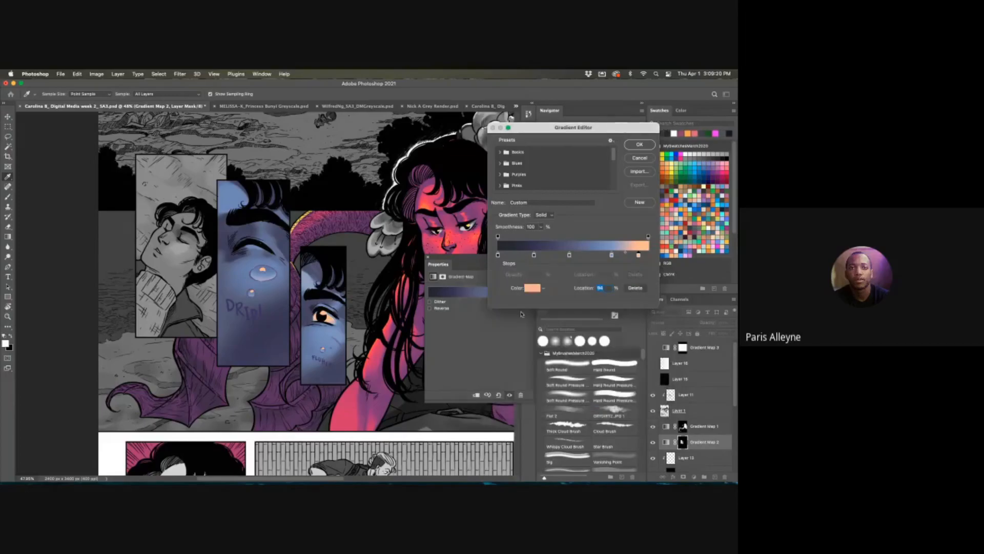
pyautogui.click(388, 328)
pyautogui.press('super+z')
pyautogui.click(643, 159)
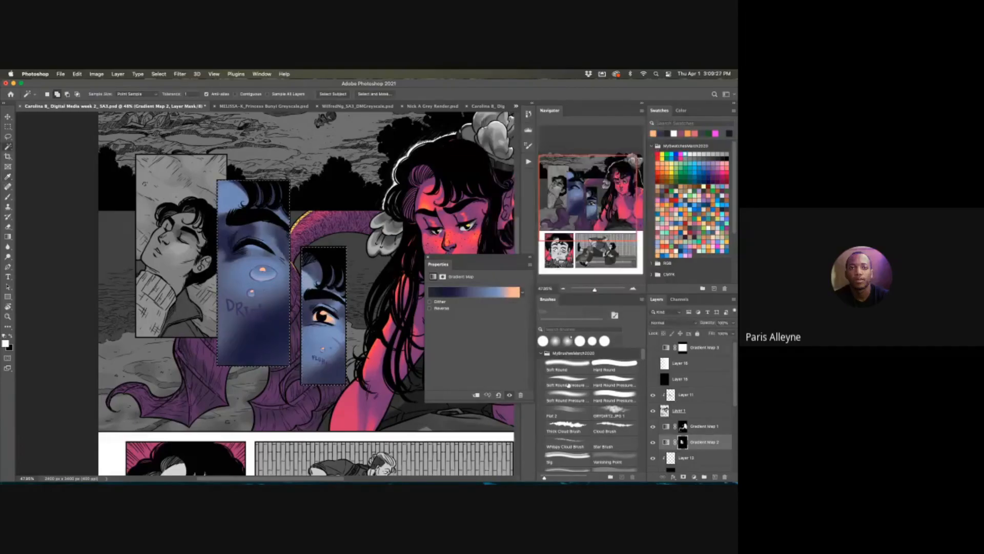
# - Reopen Gradient Map 2's gradient, recolour the 24% stop to a lighter, muted indigo with hue 241, and apply it
pyautogui.click(474, 291)
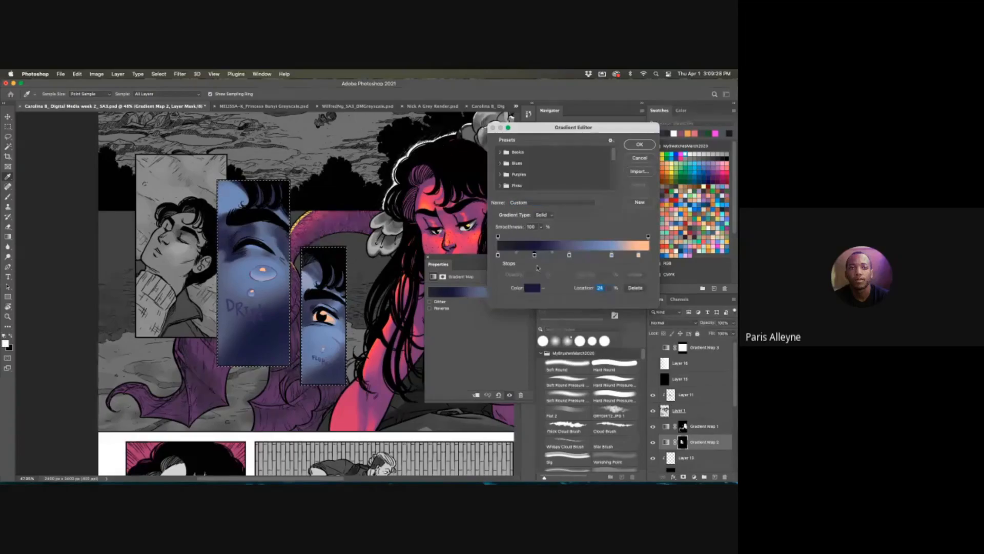
pyautogui.click(532, 287)
pyautogui.moveTo(525, 349); pyautogui.dragTo(515, 351)
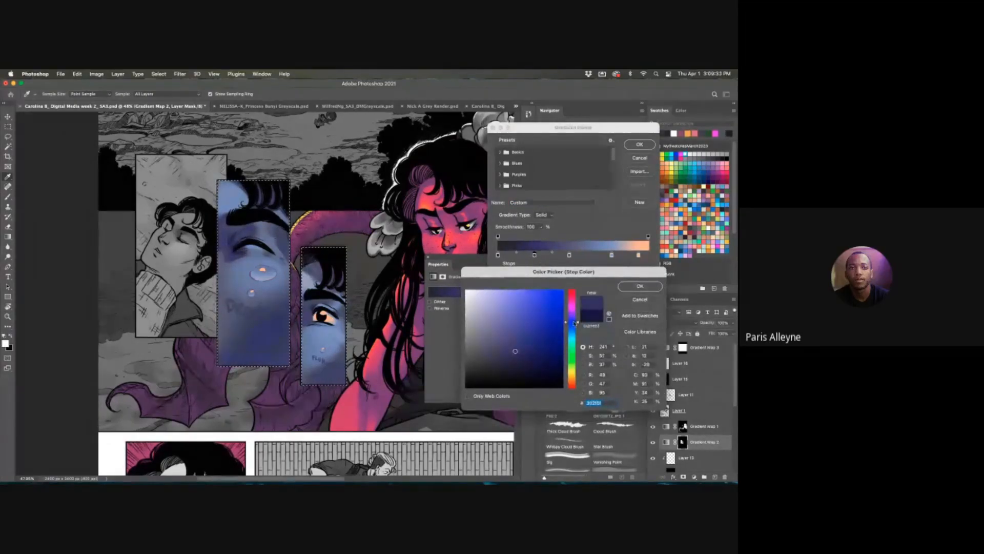
pyautogui.click(505, 353)
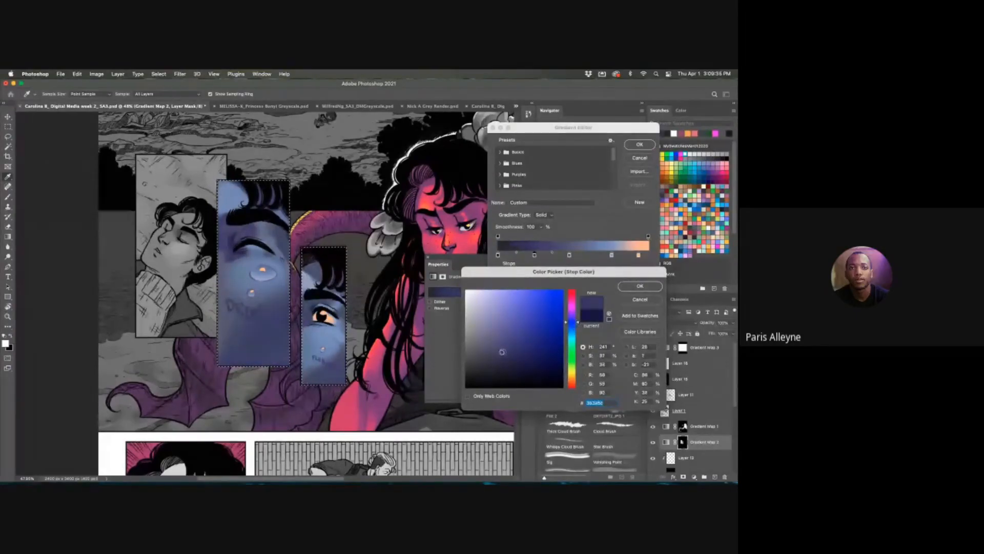
pyautogui.click(639, 286)
pyautogui.click(640, 144)
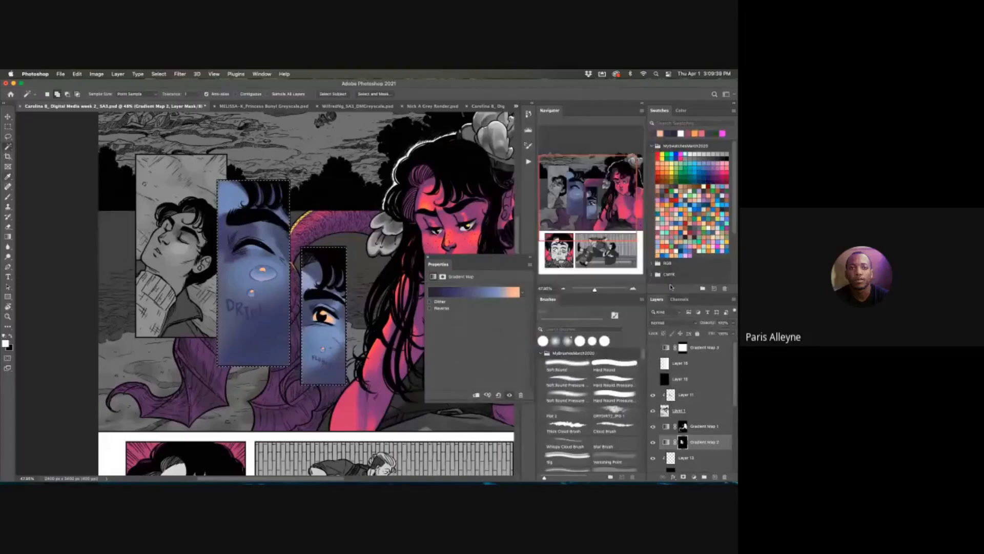
pyautogui.scroll(-5, 694, 410)
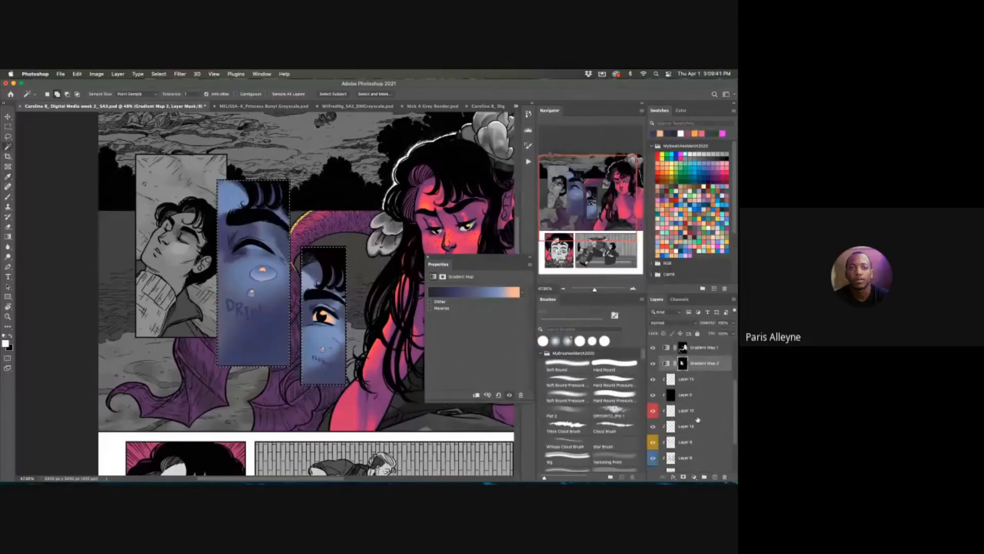
# - Clear the selection around the two blue comic panels
pyautogui.click(697, 417)
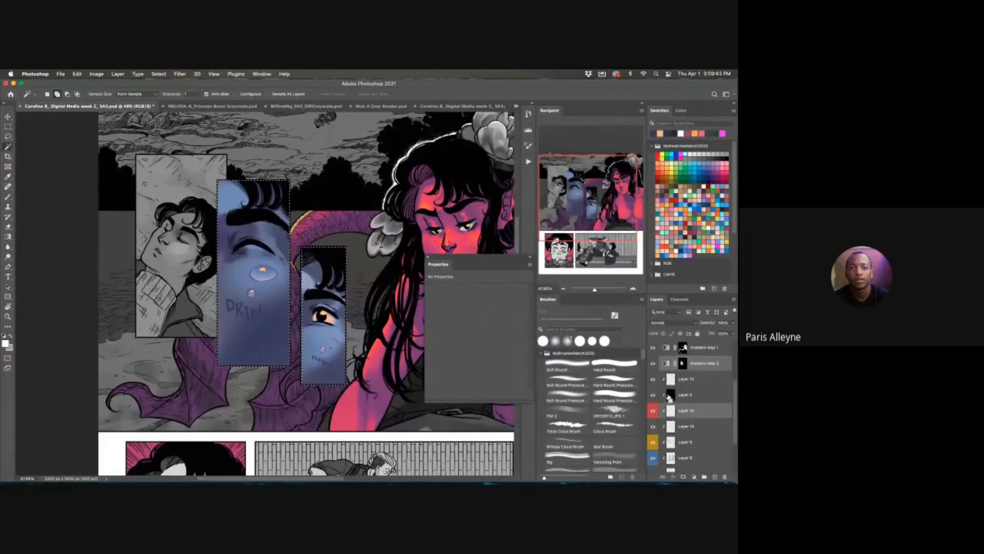
pyautogui.press('super+d')
pyautogui.press('r')
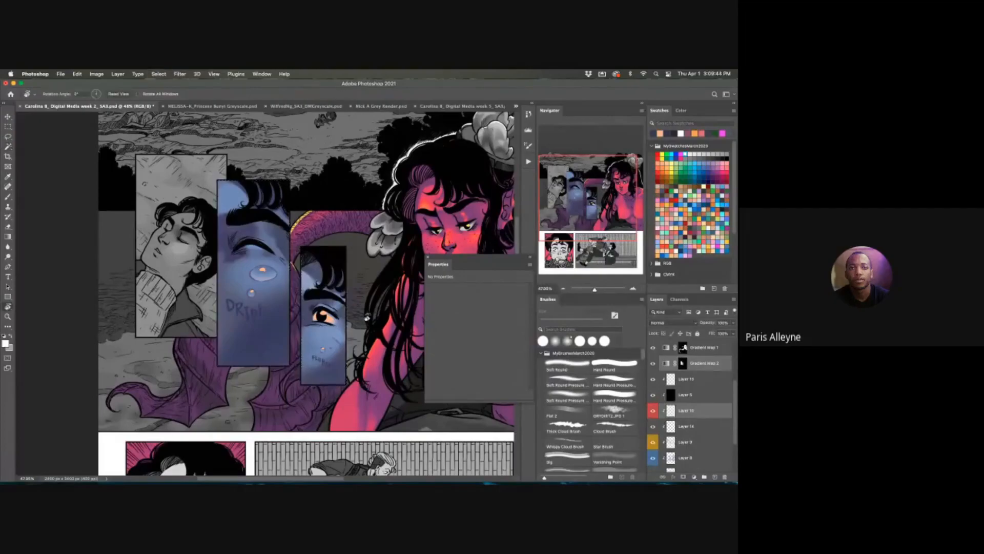
pyautogui.moveTo(367, 318); pyautogui.dragTo(367, 279)
pyautogui.moveTo(297, 298); pyautogui.dragTo(278, 318)
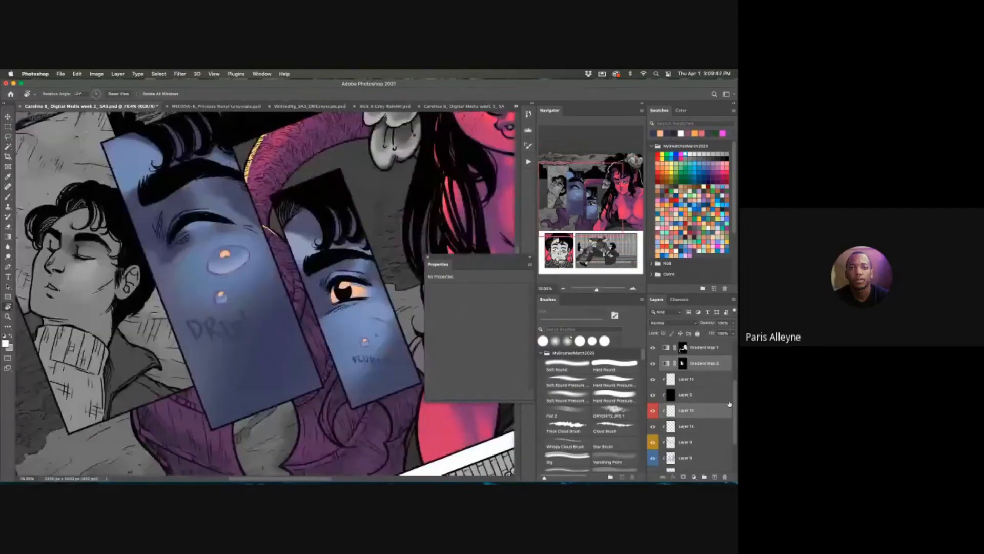
# - Sample the wider blue panel with the Magic Wand, make the red-labelled highlight layer active and clear the selection
pyautogui.scroll(-3, 731, 403)
pyautogui.click(701, 433)
pyautogui.press('w')
pyautogui.click(259, 287)
pyautogui.click(690, 354)
pyautogui.hotkey('ctrl', 'd')
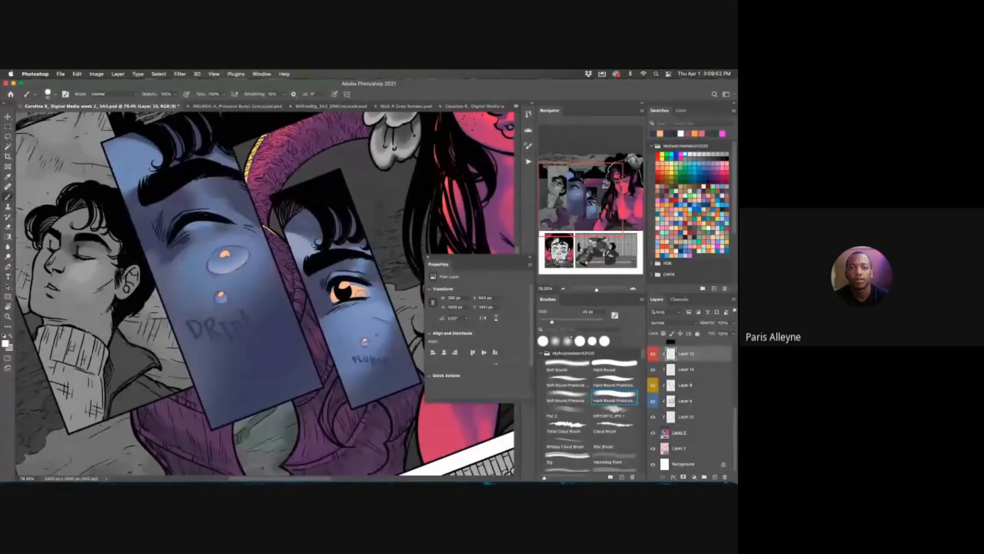
# - Try a 70 px hard round highlight stroke on the cheek below the open eye, and undo it
pyautogui.press('r')
pyautogui.moveTo(365, 302); pyautogui.dragTo(367, 273)
pyautogui.press('b')
pyautogui.press(']')
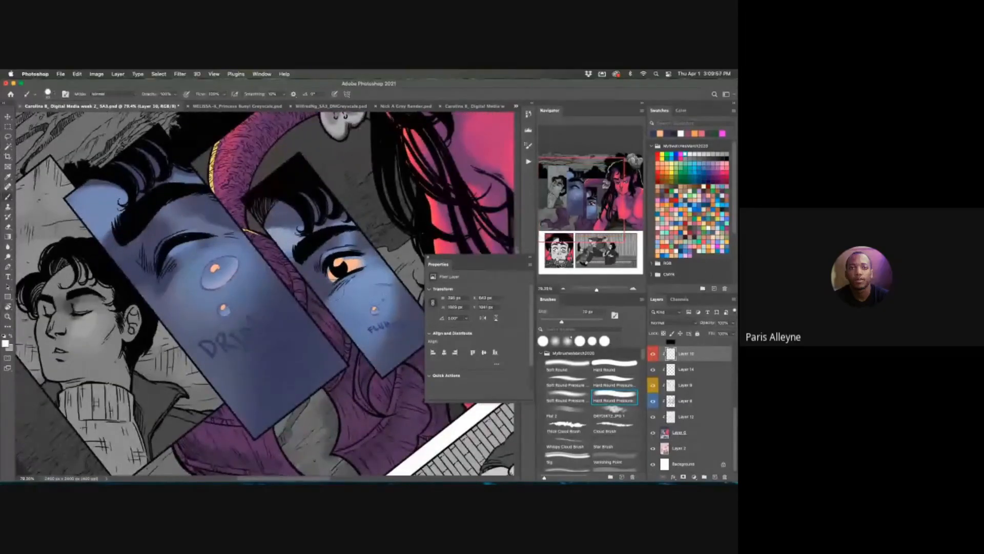
pyautogui.scroll(2, 692, 380)
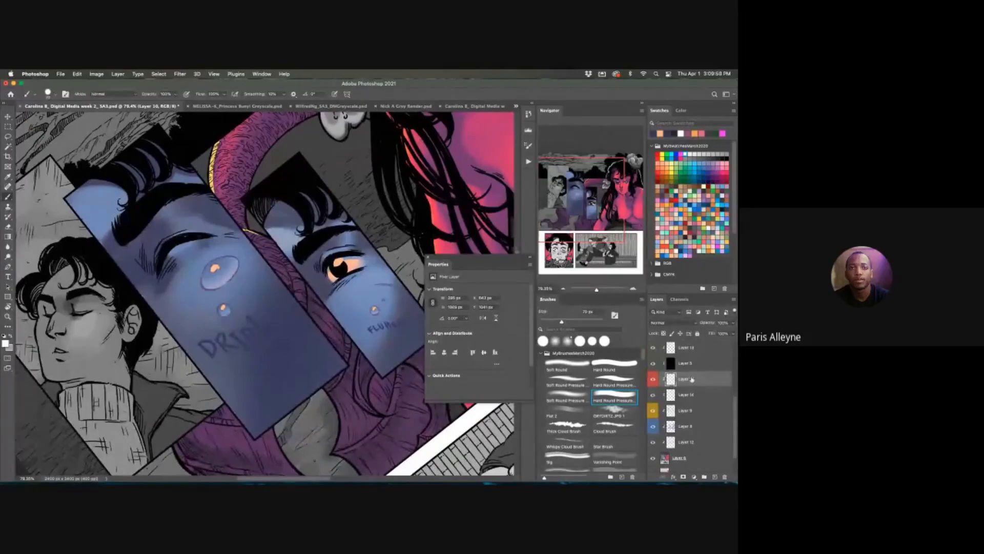
pyautogui.moveTo(373, 278); pyautogui.dragTo(373, 288)
pyautogui.press('super+z')
# - Switch to the Soft Round Pressure brush and enlarge it to 100 px
pyautogui.click(567, 395)
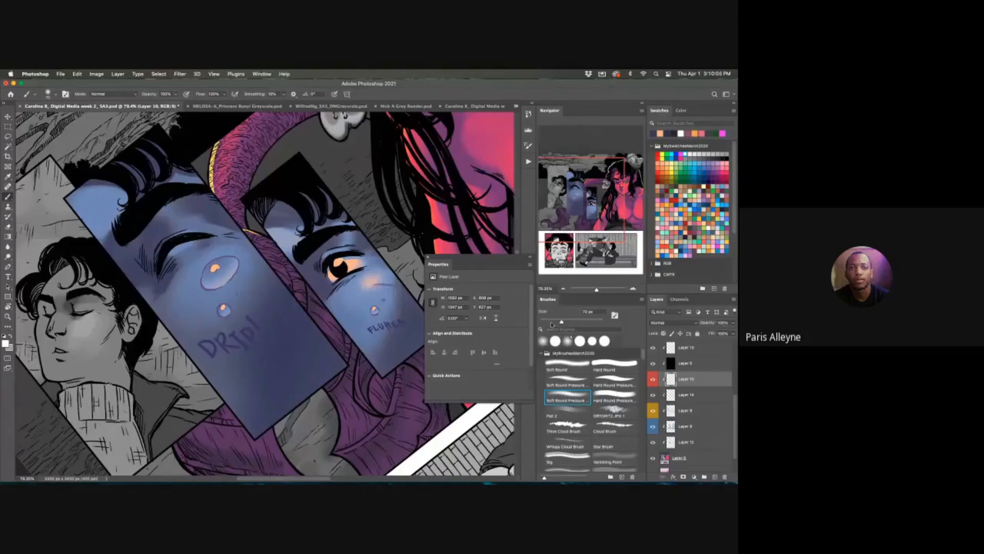
pyautogui.press(']')
pyautogui.press(']')
pyautogui.press(']')
# - Try a soft peach glow on the cheek below the narrow panel's open eye, and undo the strokes
pyautogui.moveTo(363, 288); pyautogui.dragTo(381, 282)
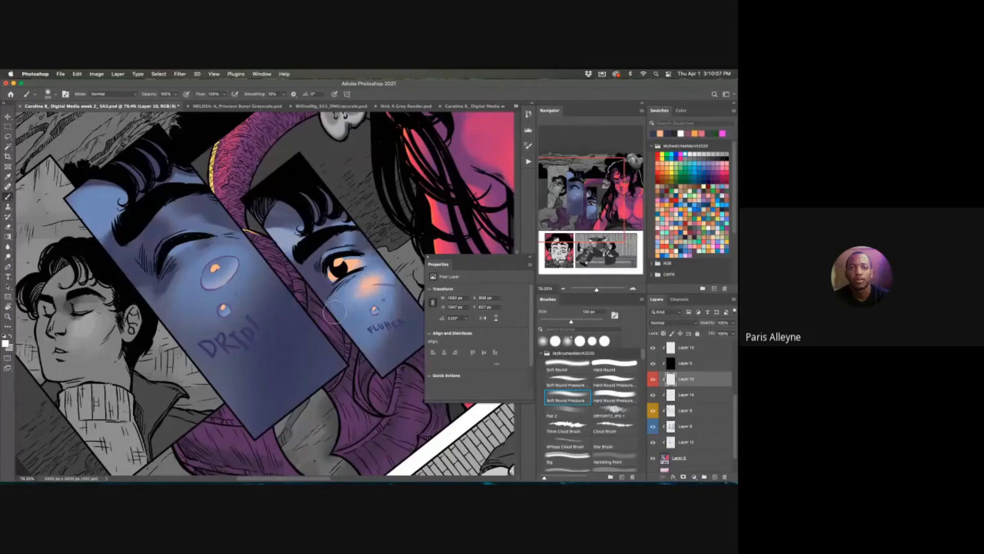
pyautogui.hotkey('ctrl', 'z')
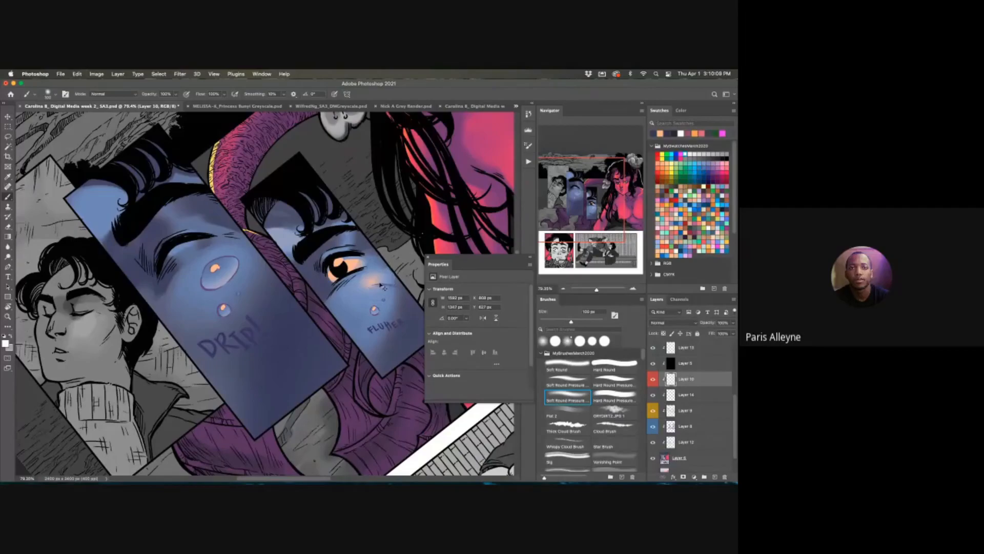
pyautogui.moveTo(359, 284); pyautogui.dragTo(378, 298)
pyautogui.scroll(-3, 376, 336)
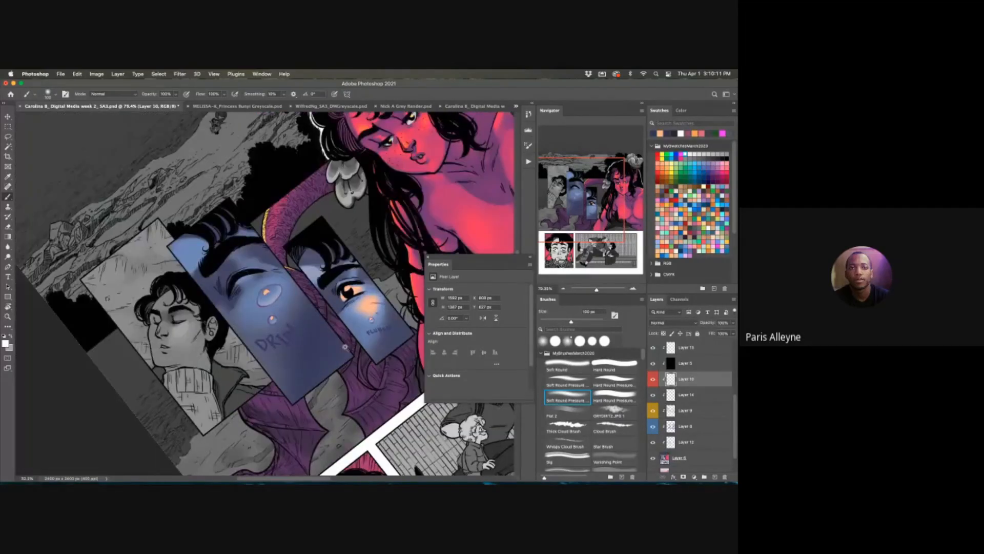
pyautogui.moveTo(345, 347); pyautogui.dragTo(356, 347)
pyautogui.press('super+z')
# - Enlarge the soft brush to 175 px and set its opacity to 40%
pyautogui.press(']')
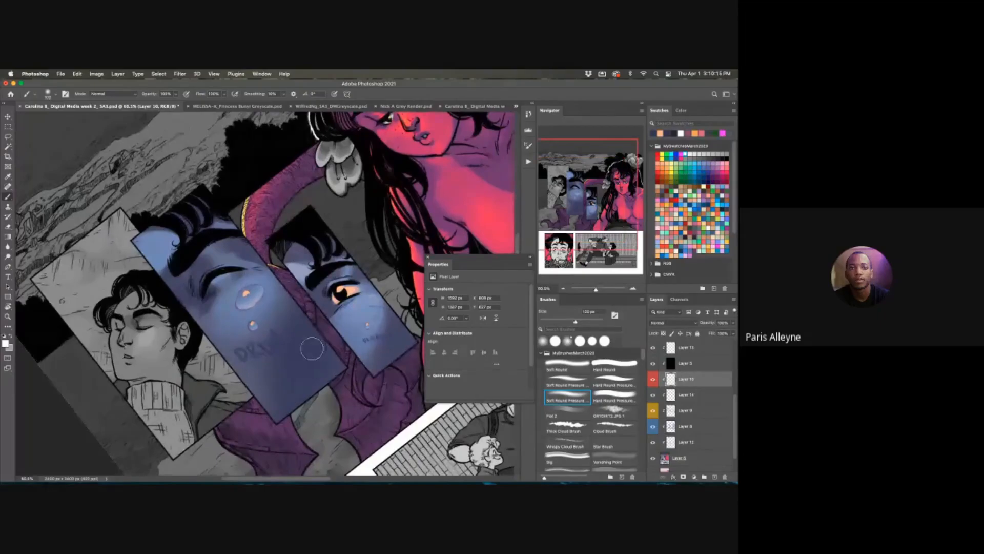
pyautogui.press(']')
pyautogui.press(']')
pyautogui.press('4')
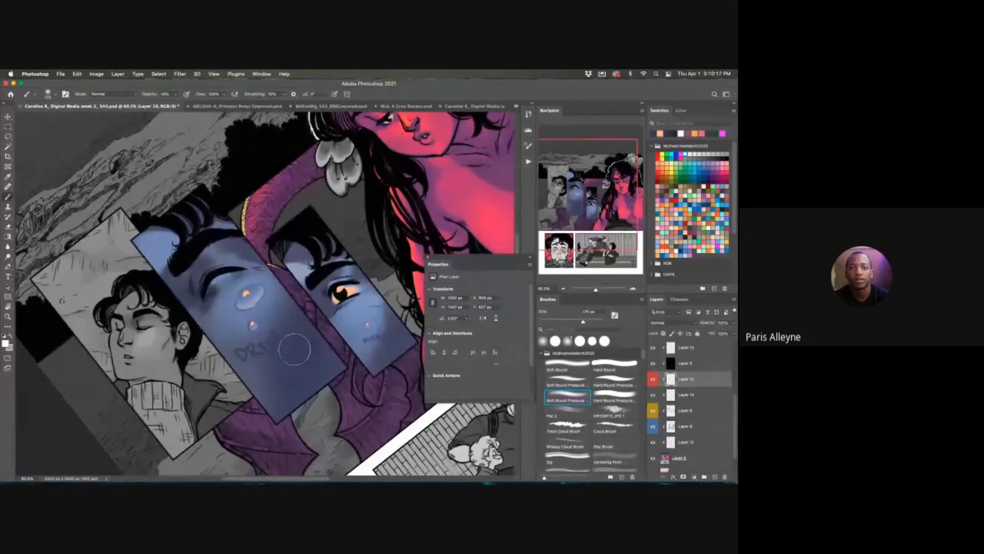